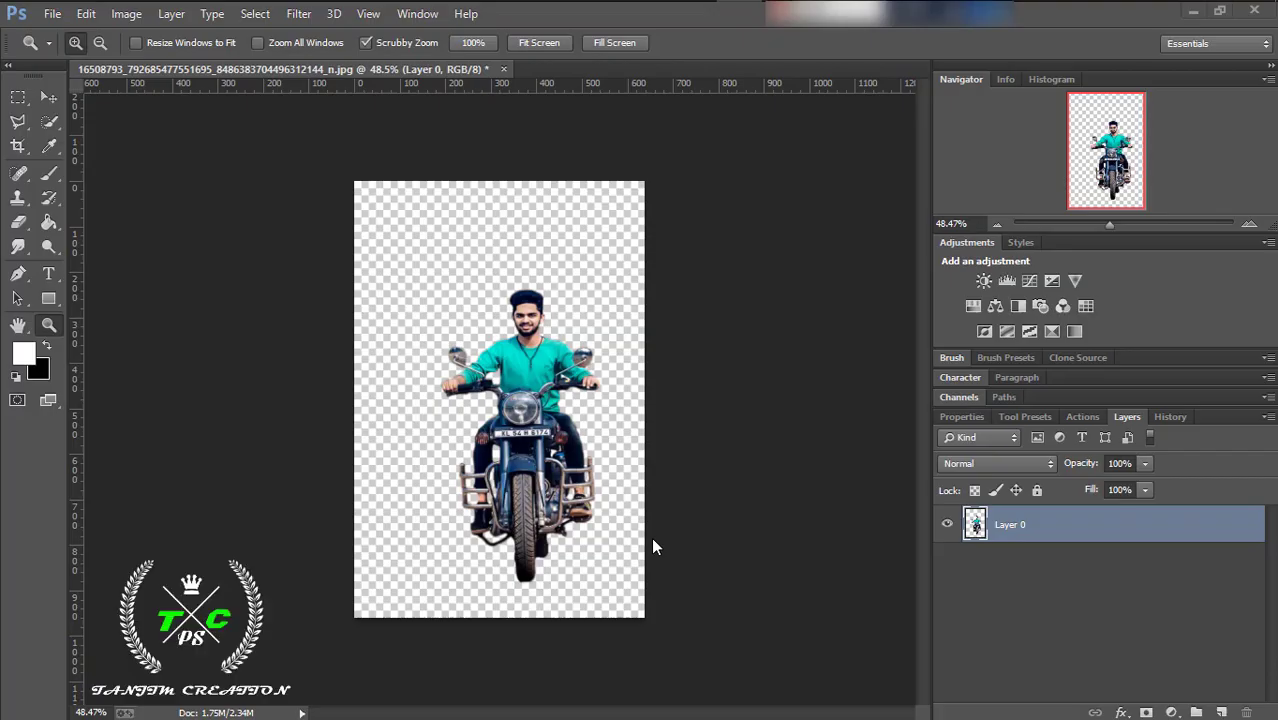
# Zoom the canvas view in slightly on the cut-out rider photo.
pyautogui.click(49, 324)
pyautogui.moveTo(600, 480); pyautogui.dragTo(627, 486)
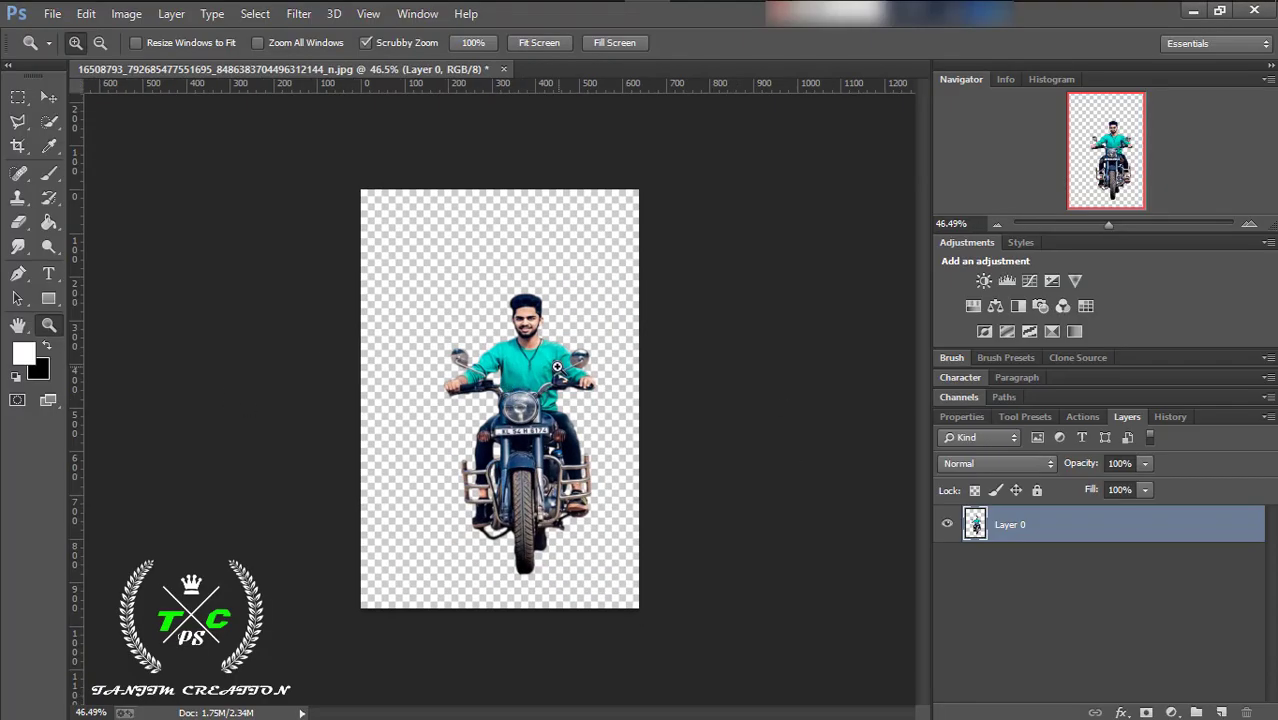
# Place the Background image embedded, stretched to fill the canvas, below the rider layer.
pyautogui.click(50, 13)
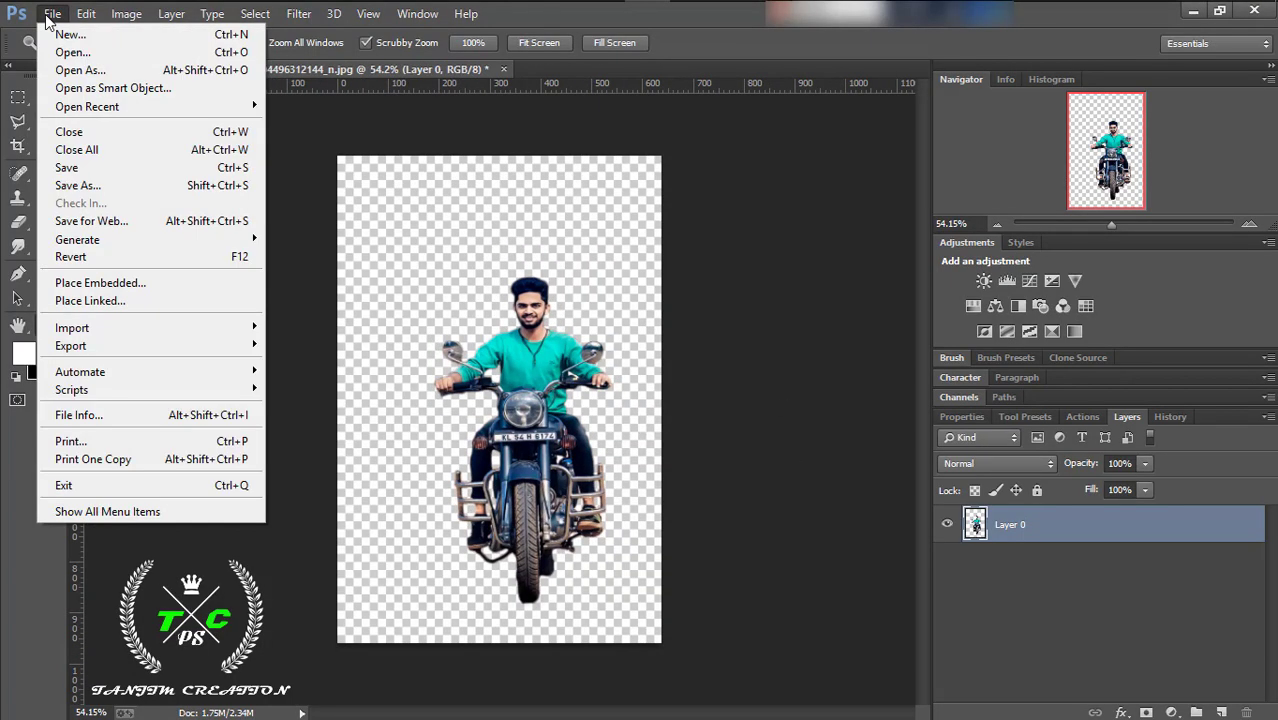
pyautogui.click(75, 298)
pyautogui.click(599, 250)
pyautogui.click(858, 564)
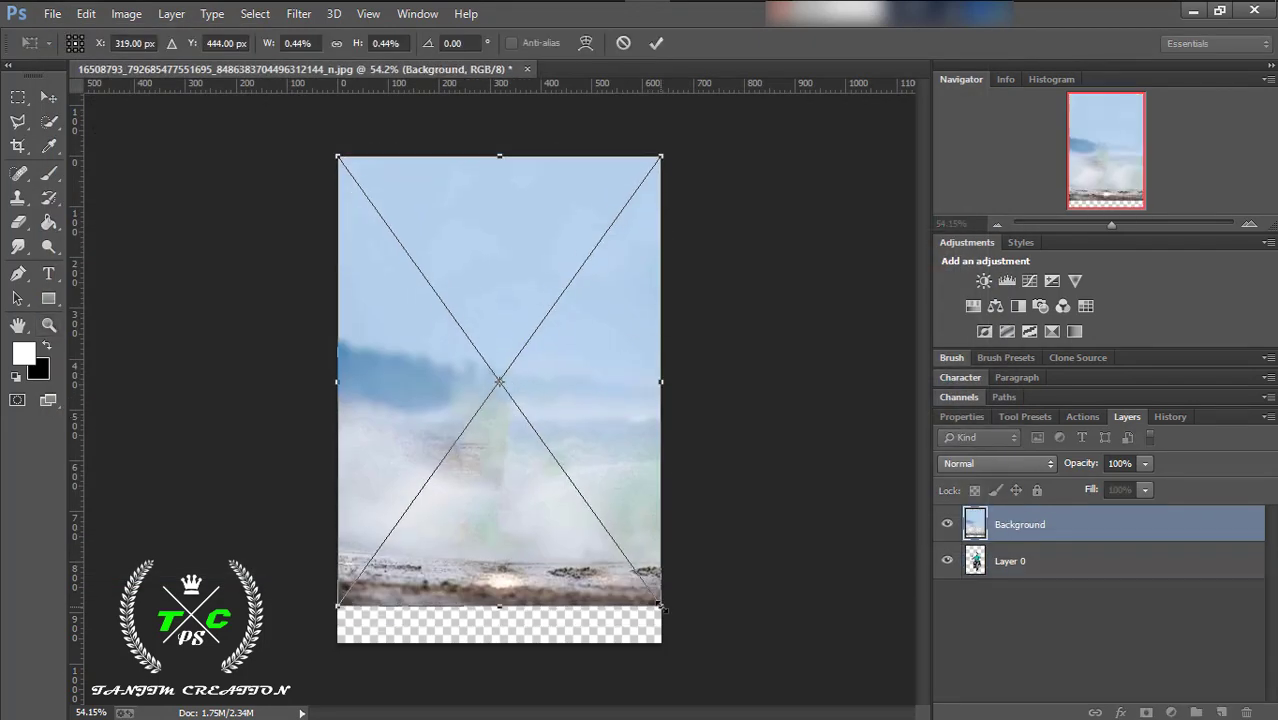
pyautogui.moveTo(661, 605); pyautogui.dragTo(662, 638)
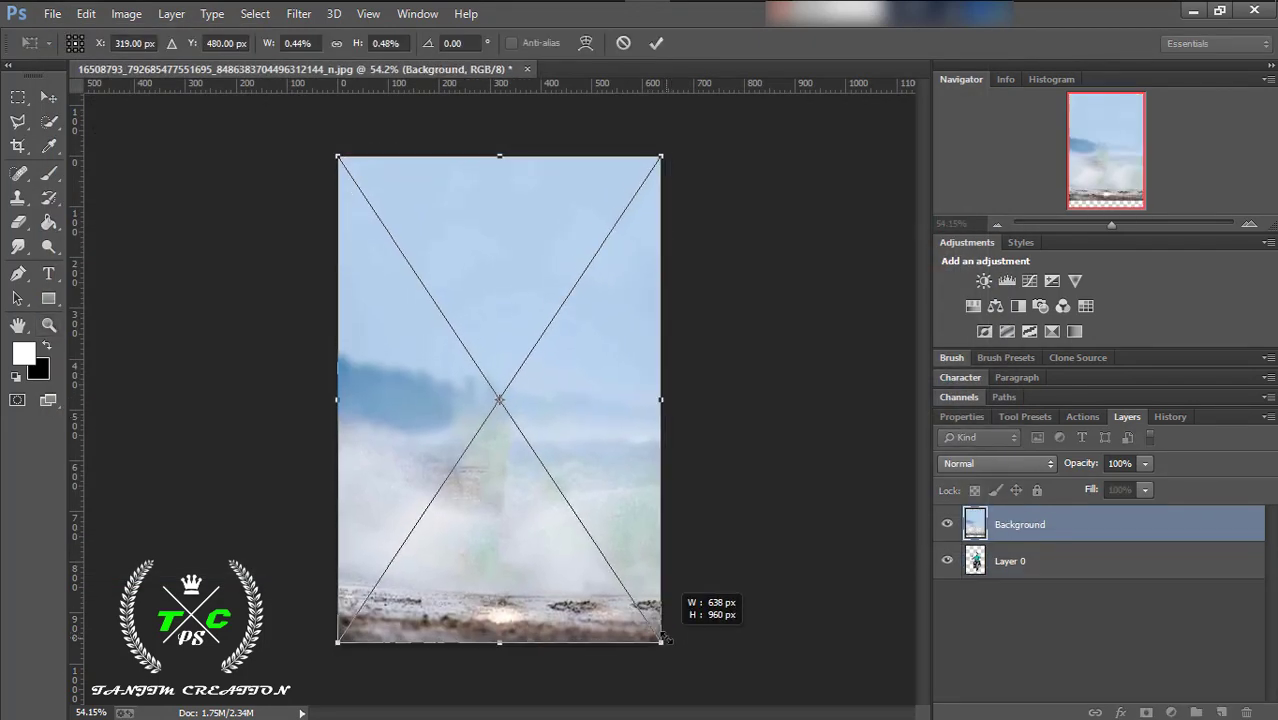
pyautogui.click(656, 43)
pyautogui.moveTo(1048, 538); pyautogui.dragTo(1058, 568)
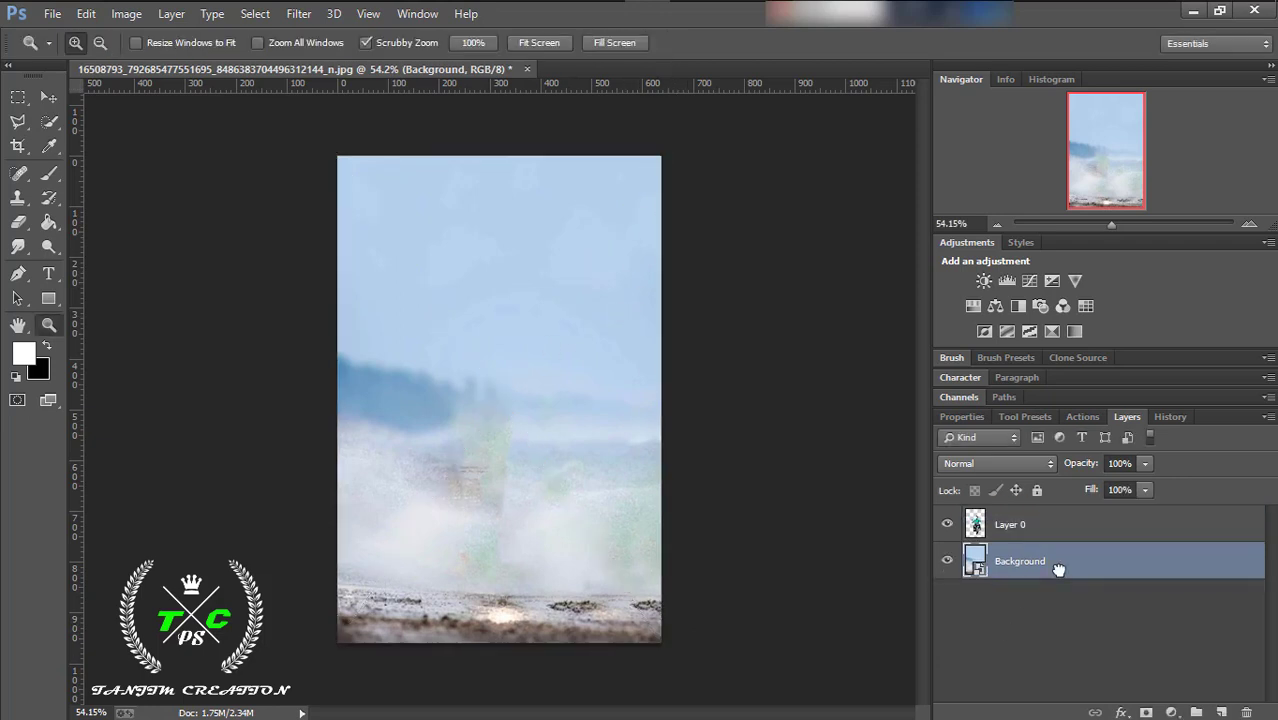
# Shift the rider layer (Layer 0) slightly left and shrink it a little.
pyautogui.click(48, 97)
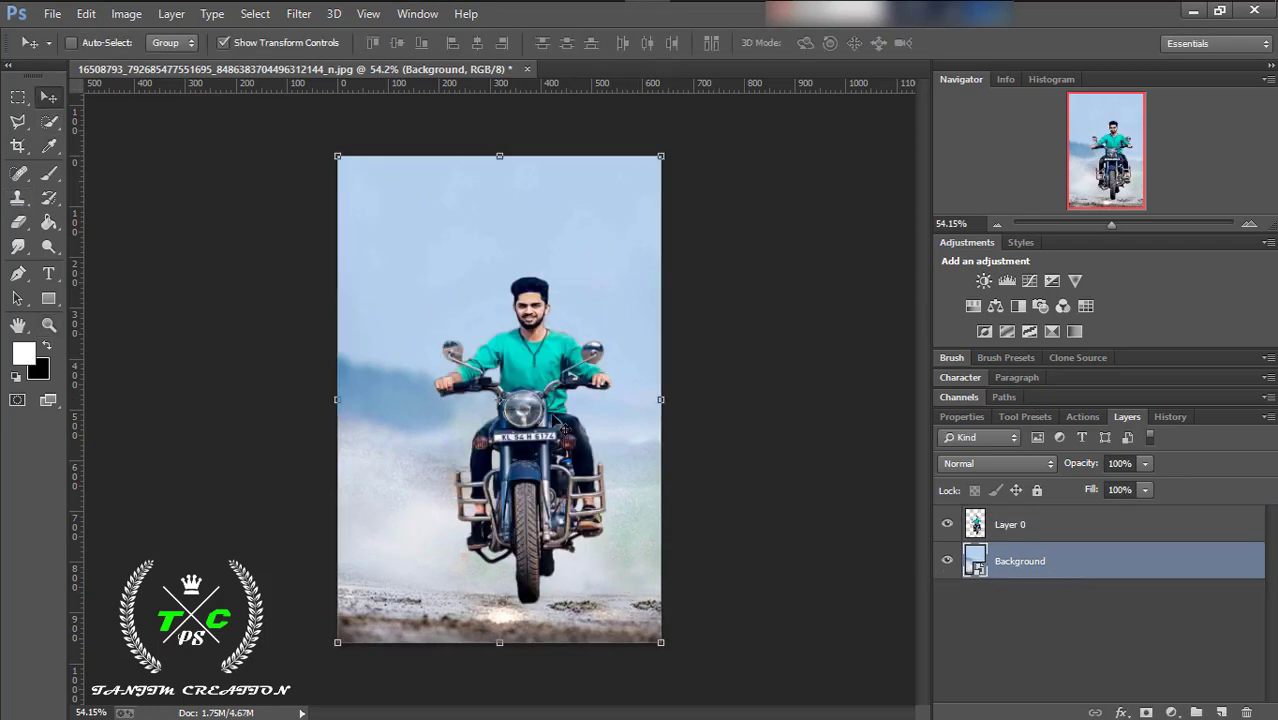
pyautogui.click(1060, 527)
pyautogui.moveTo(565, 470); pyautogui.dragTo(542, 470)
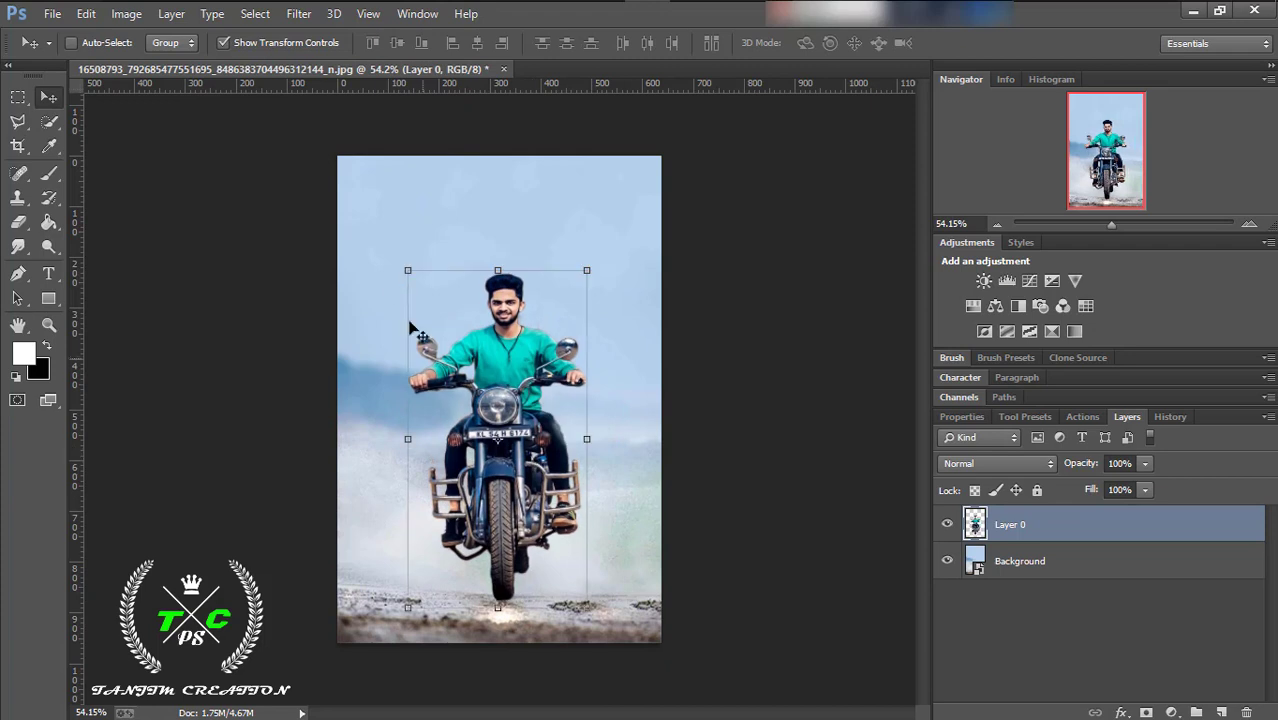
pyautogui.moveTo(407, 270)
pyautogui.mouseDown()
pyautogui.moveTo(409, 290)
pyautogui.moveTo(410, 276)
pyautogui.mouseUp()
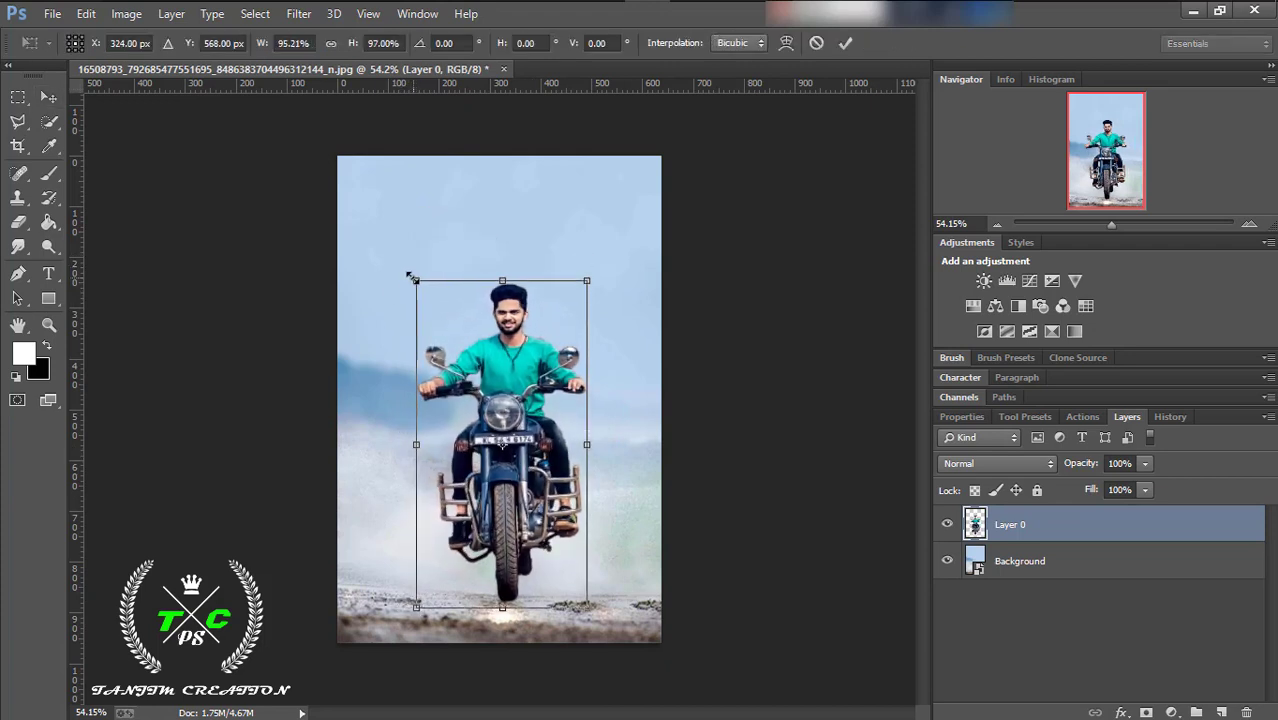
pyautogui.click(845, 42)
# Zoom the view out slightly and select the Background layer.
pyautogui.click(49, 325)
pyautogui.moveTo(562, 410)
pyautogui.mouseDown()
pyautogui.moveTo(538, 410)
pyautogui.moveTo(726, 425)
pyautogui.mouseUp()
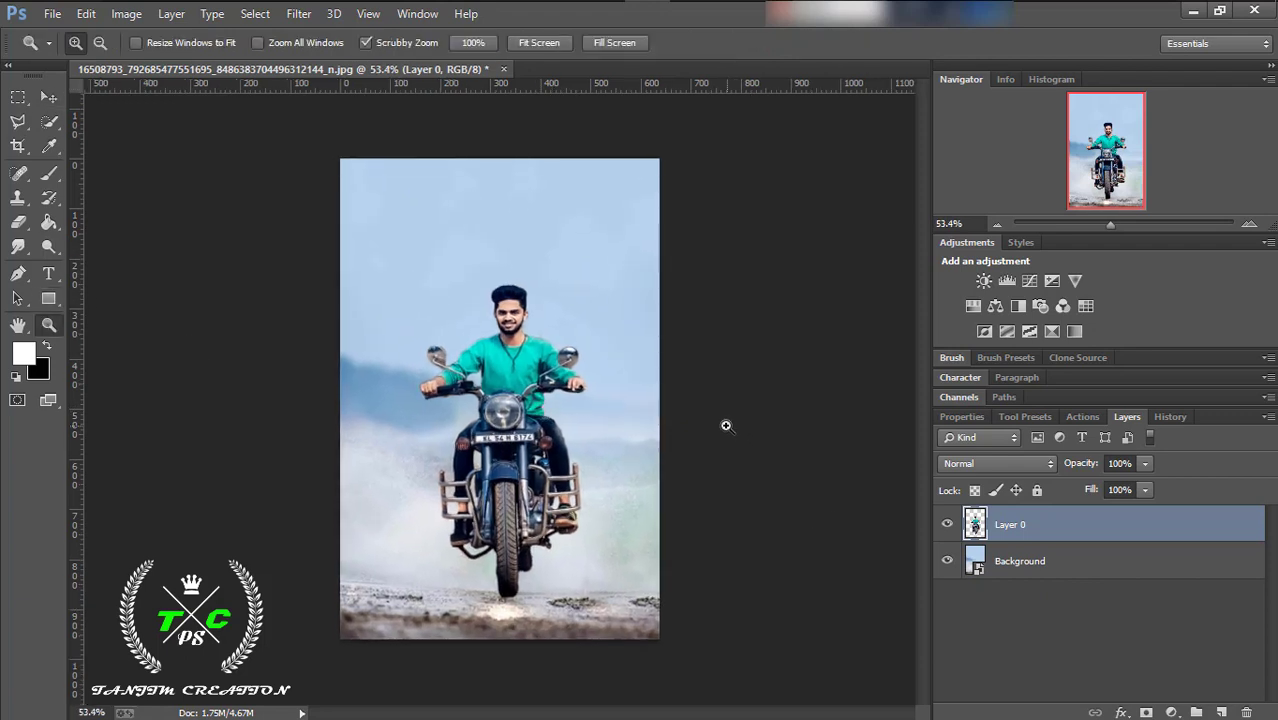
pyautogui.click(1033, 566)
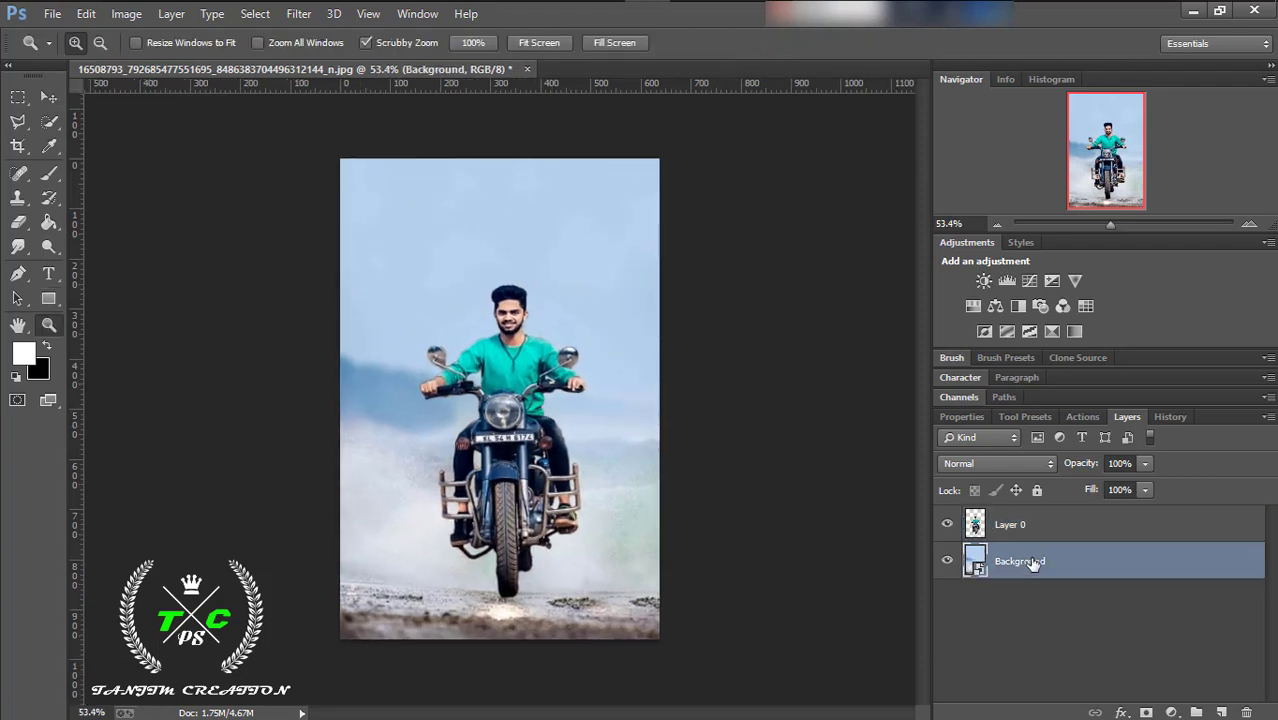
pyautogui.click(52, 14)
# Start placing a water splash image over the bike, then cancel that placement.
pyautogui.click(134, 289)
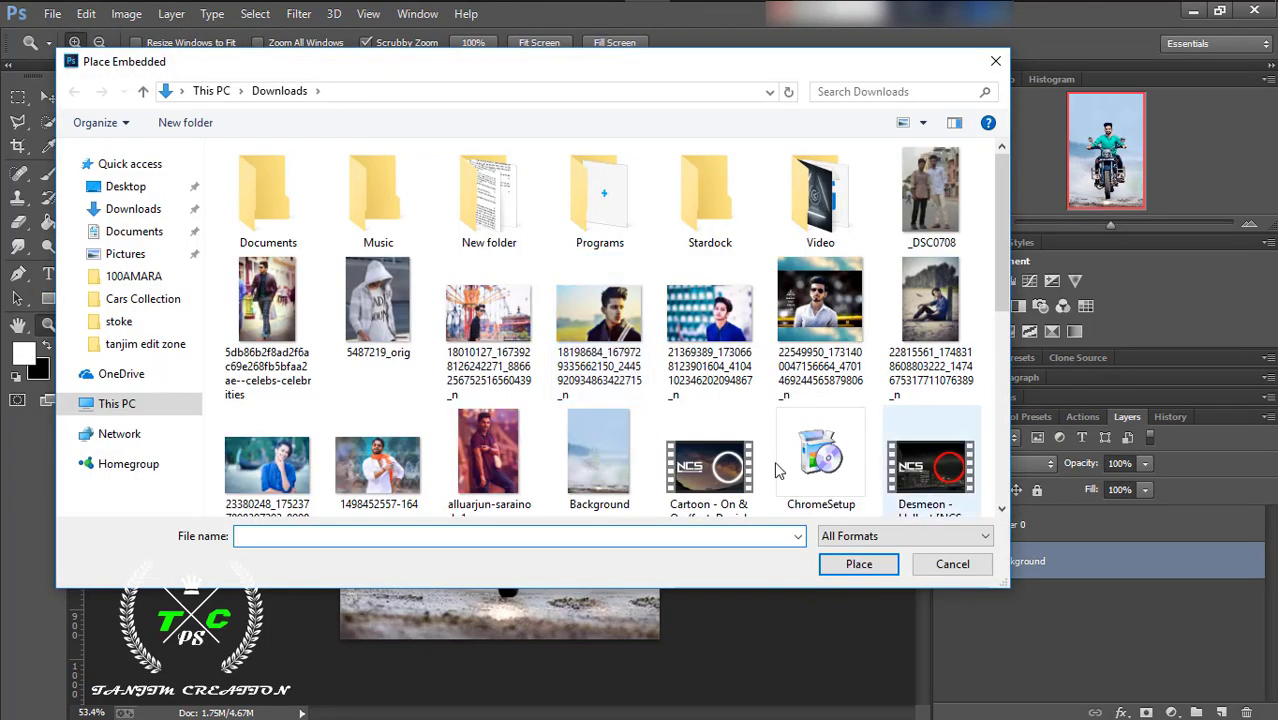
pyautogui.moveTo(1005, 262); pyautogui.dragTo(1007, 480)
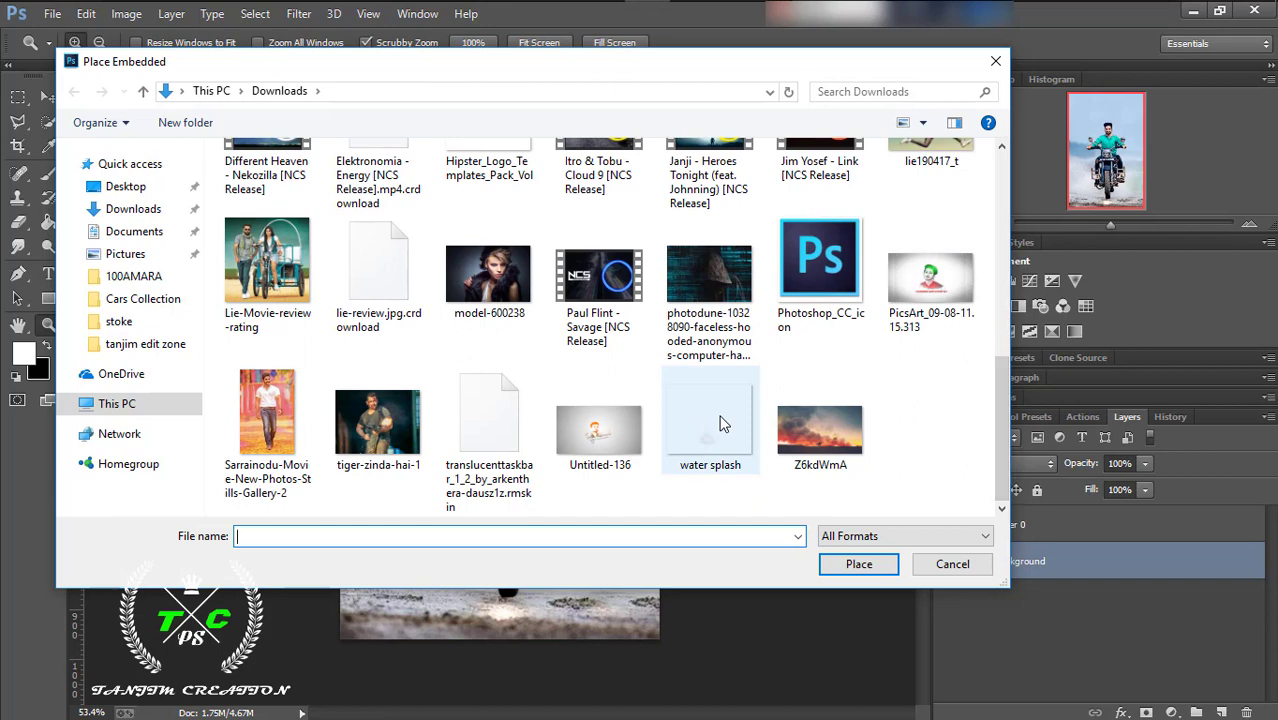
pyautogui.doubleClick(724, 424)
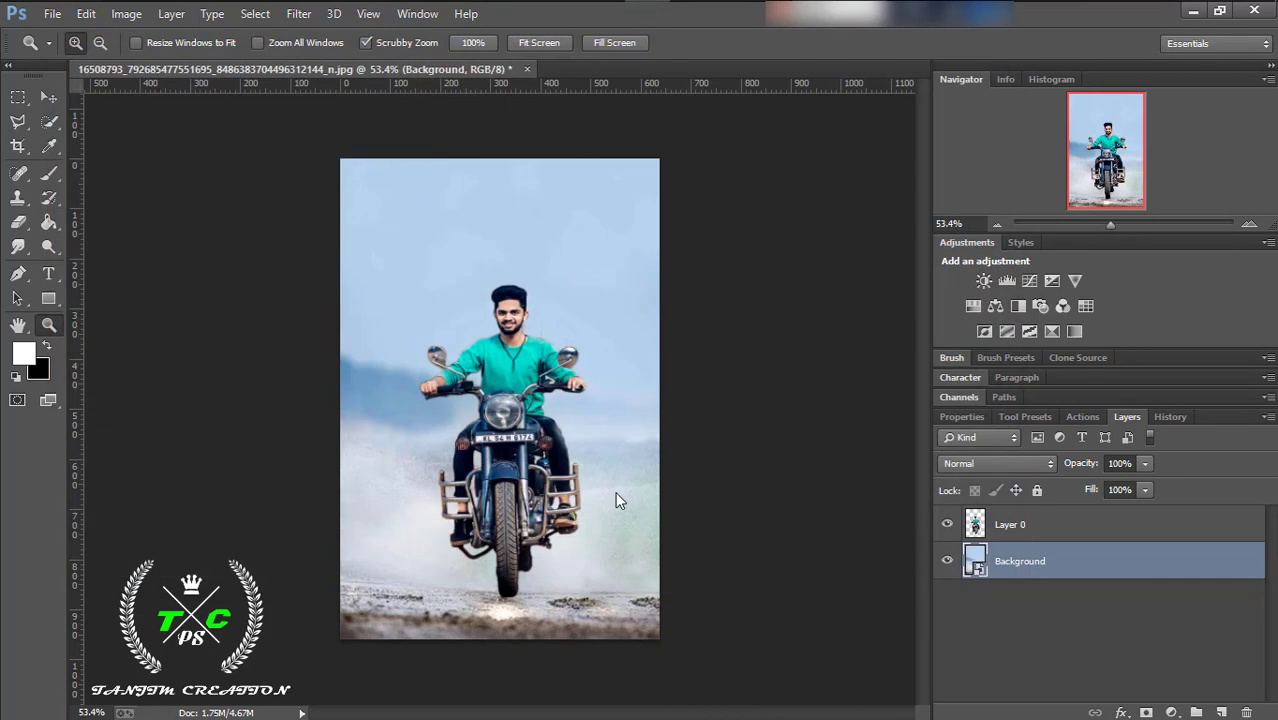
pyautogui.moveTo(575, 490); pyautogui.dragTo(562, 566)
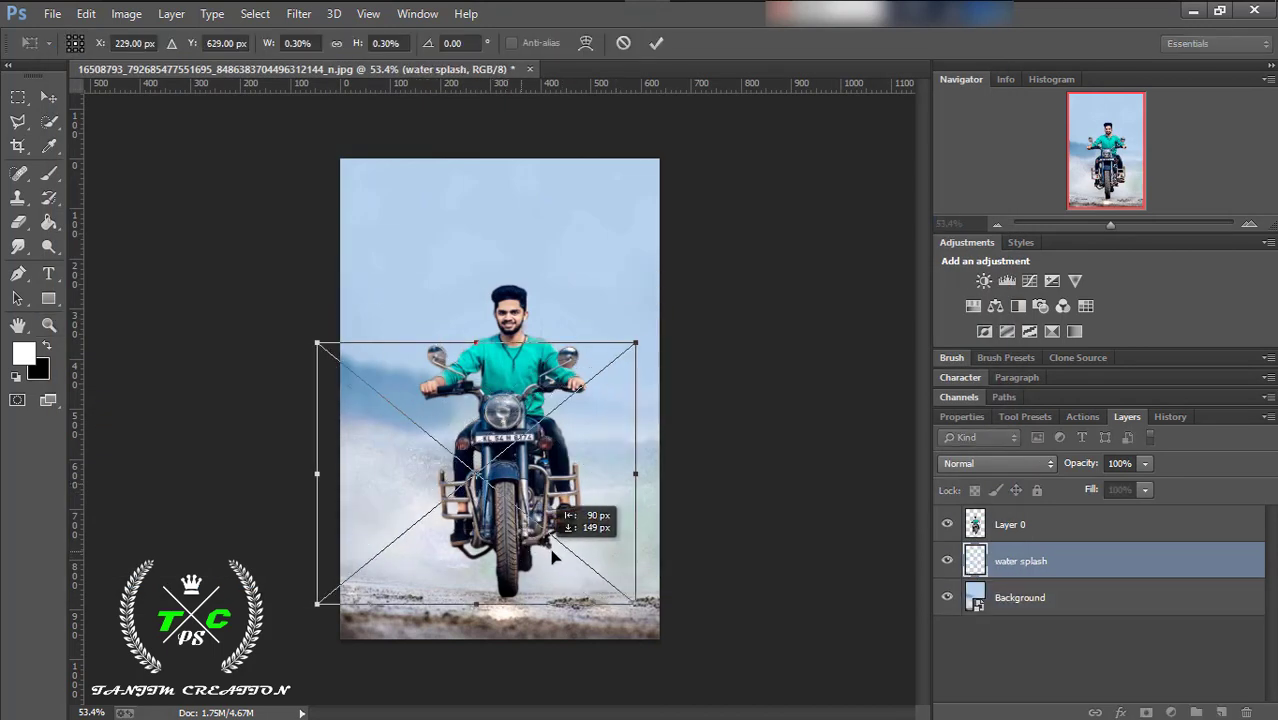
pyautogui.press('Escape')
pyautogui.click(52, 13)
pyautogui.click(100, 290)
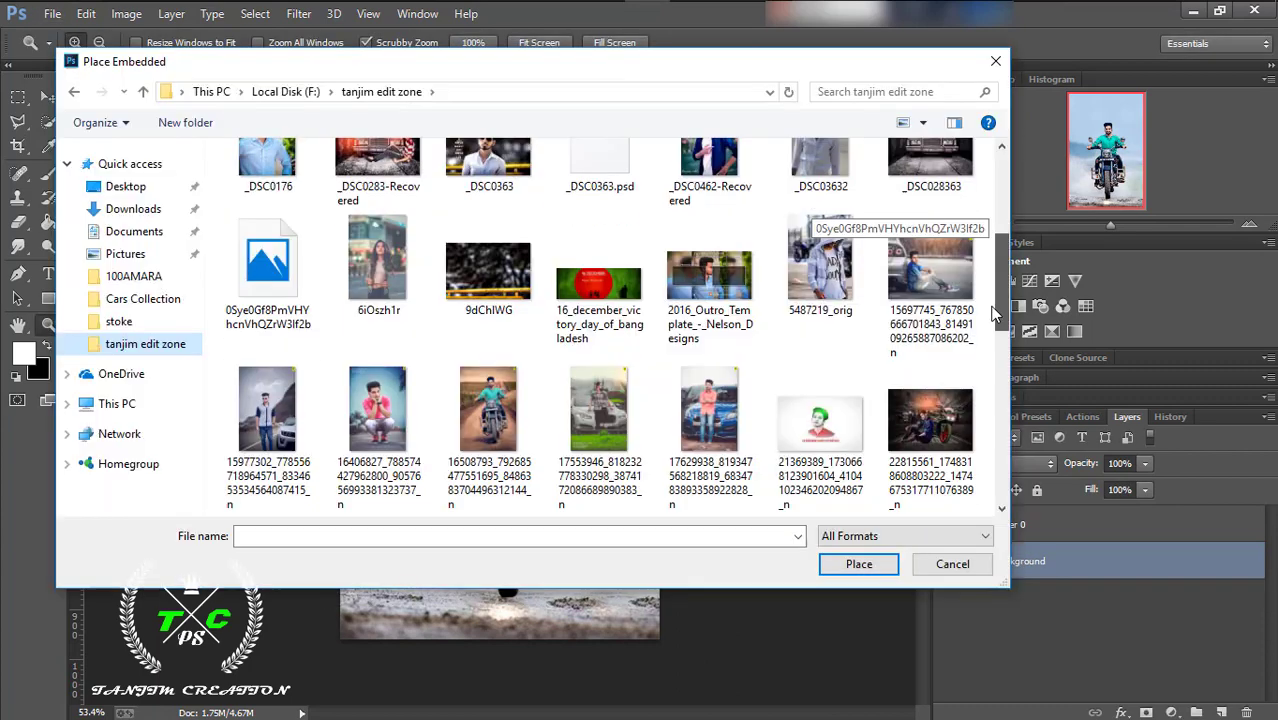
pyautogui.scroll(-3, 600, 330)
pyautogui.click(378, 320)
pyautogui.click(880, 566)
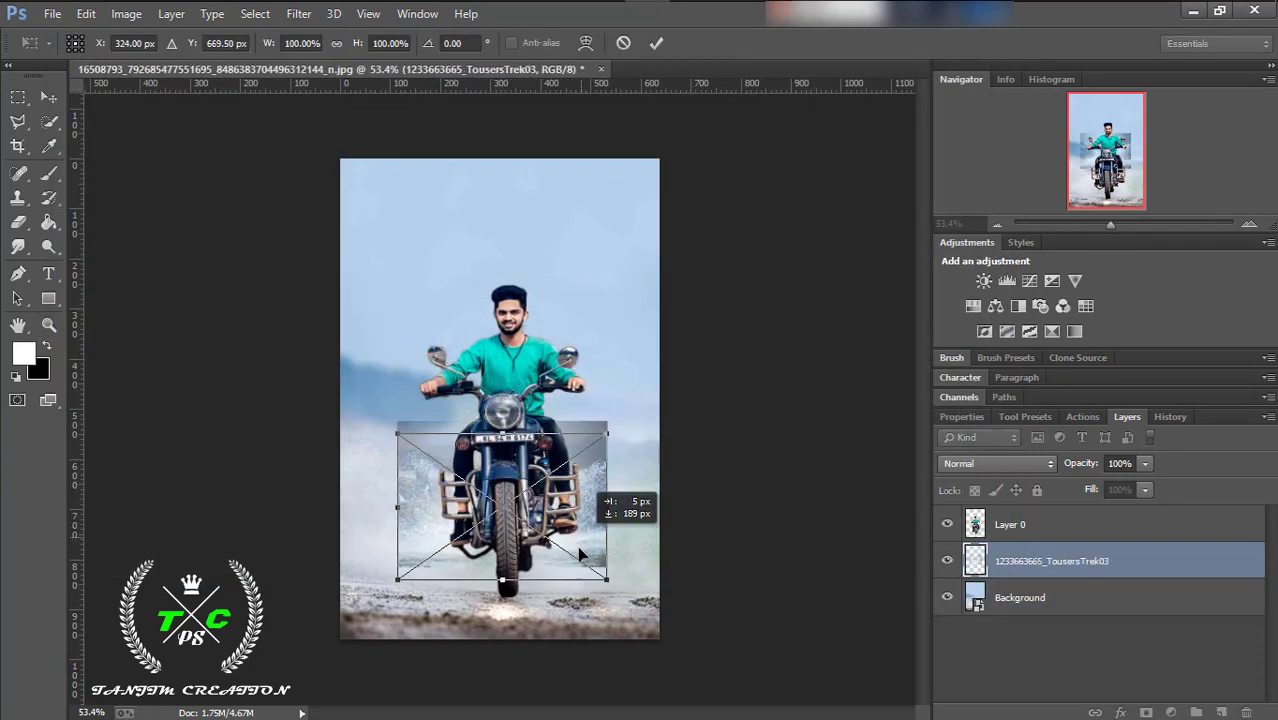
pyautogui.moveTo(580, 390); pyautogui.dragTo(575, 560)
pyautogui.moveTo(397, 492); pyautogui.dragTo(322, 408)
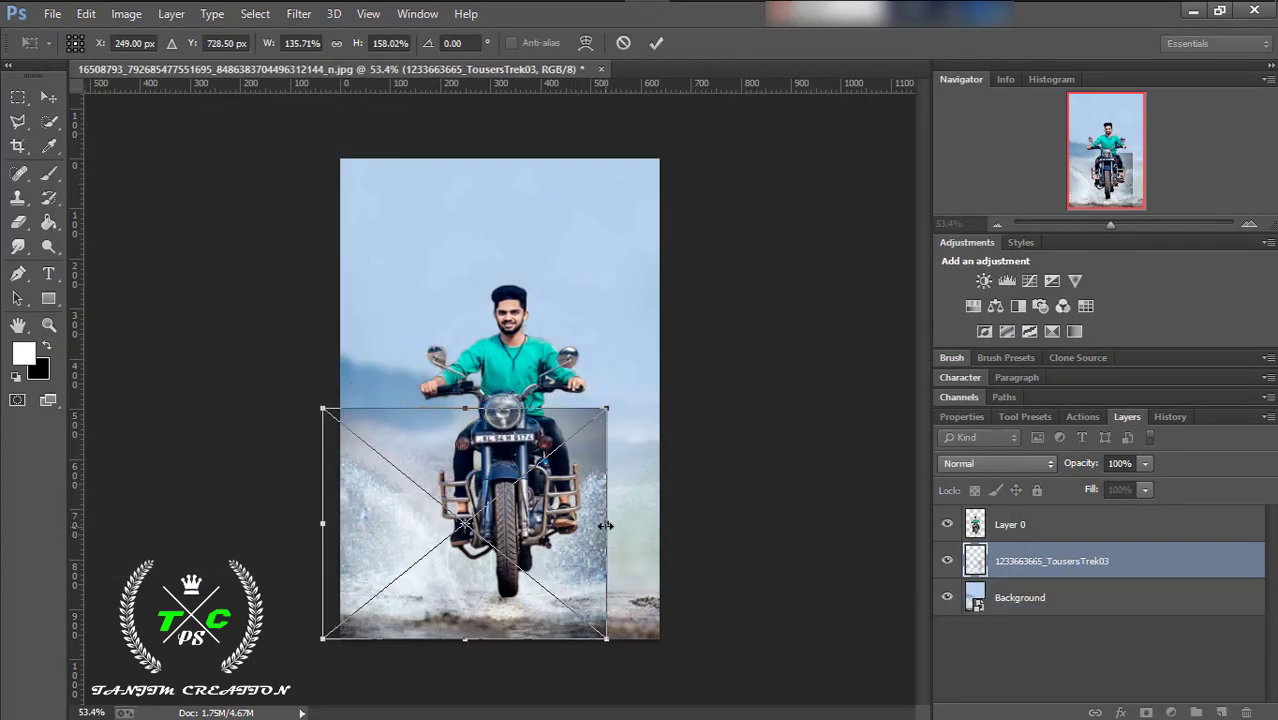
pyautogui.moveTo(607, 408); pyautogui.dragTo(659, 400)
pyautogui.moveTo(322, 400); pyautogui.dragTo(334, 392)
pyautogui.click(656, 42)
# Move the splash layer above the rider layer and refit it to the canvas width.
pyautogui.moveTo(1040, 565); pyautogui.dragTo(1033, 520)
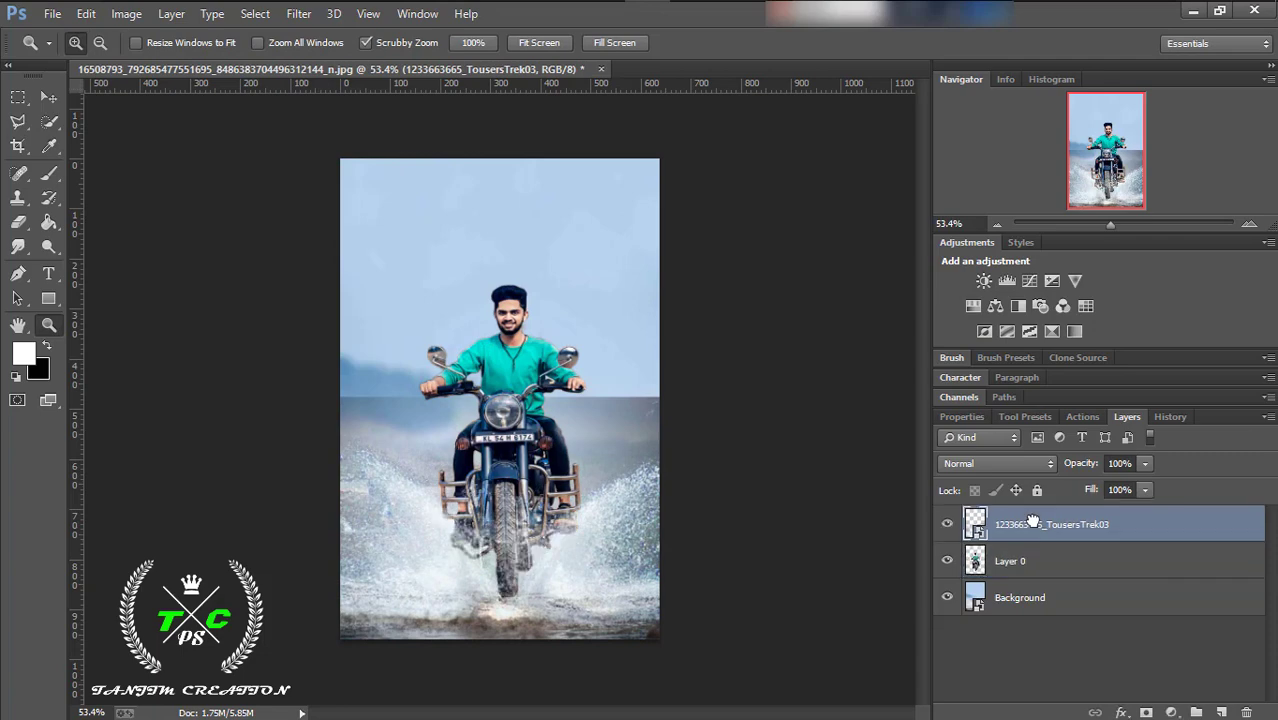
pyautogui.hotkey('ctrl', 't')
pyautogui.moveTo(339, 397); pyautogui.dragTo(330, 396)
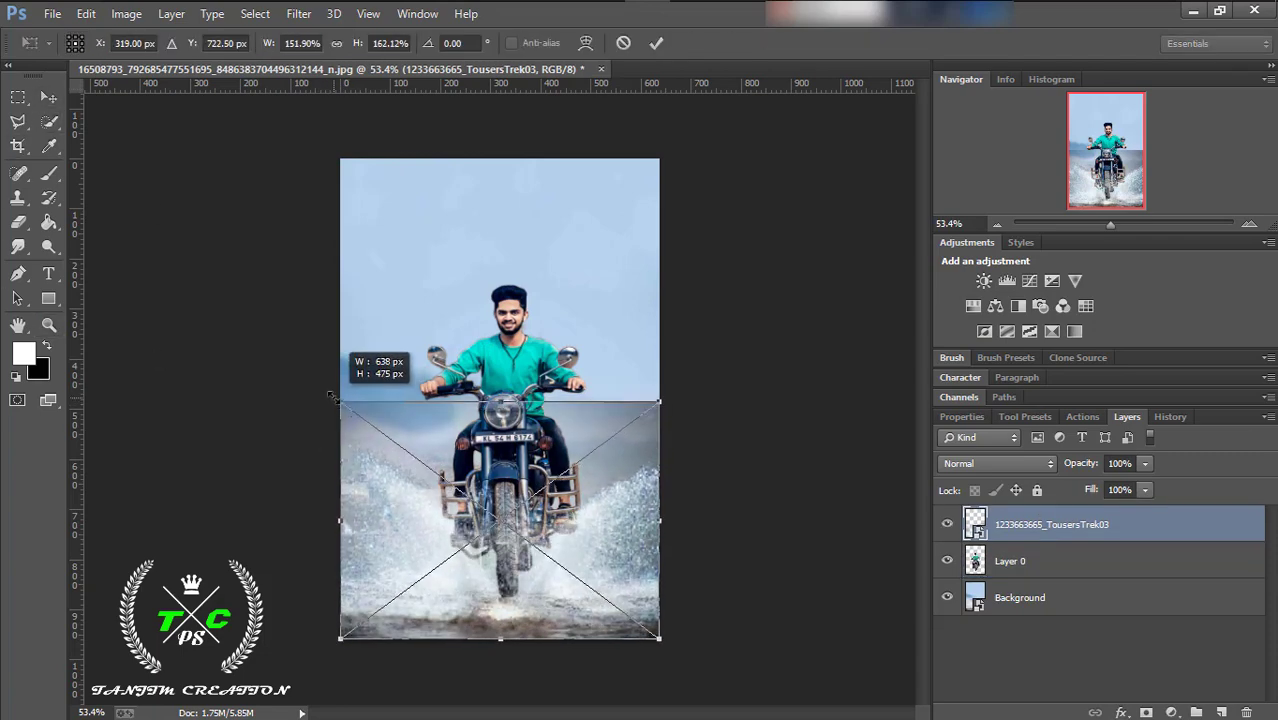
pyautogui.click(658, 43)
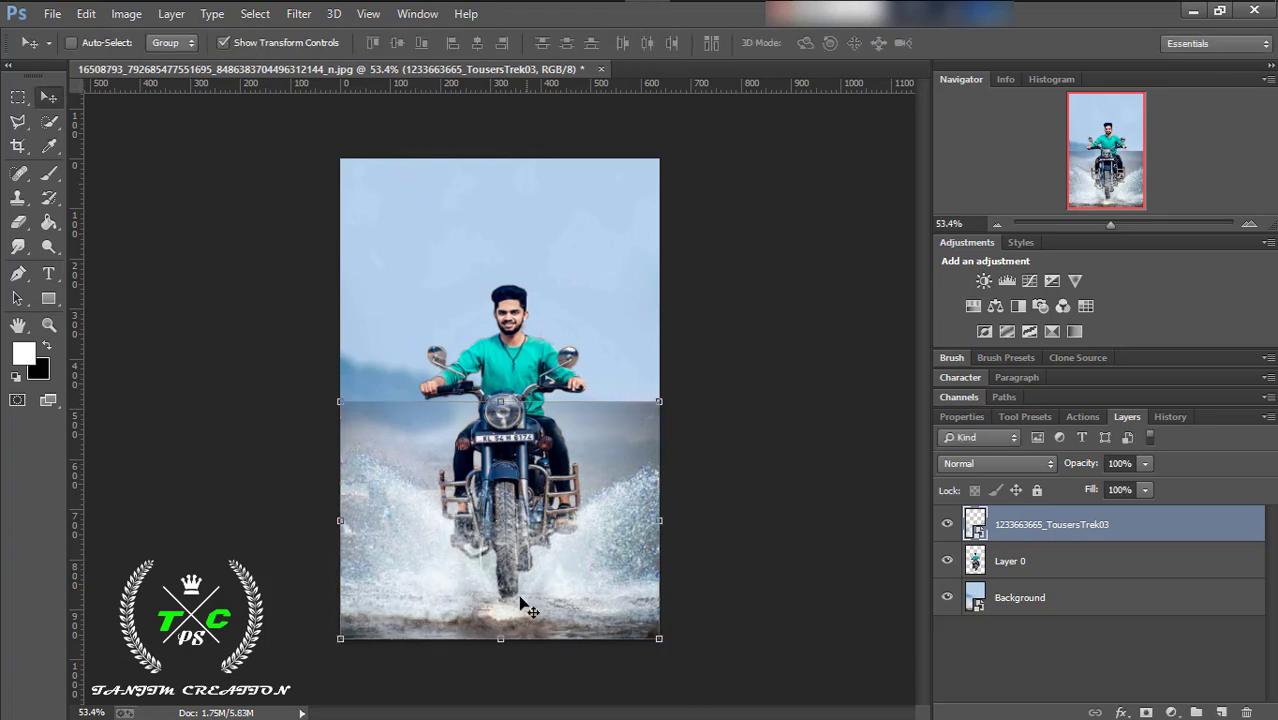
# Stretch the splash down to the canvas bottom, raise its top edge, then duplicate the layer.
pyautogui.doubleClick(18, 325)
pyautogui.hotkey('ctrl', 't')
pyautogui.moveTo(500, 631); pyautogui.dragTo(507, 620)
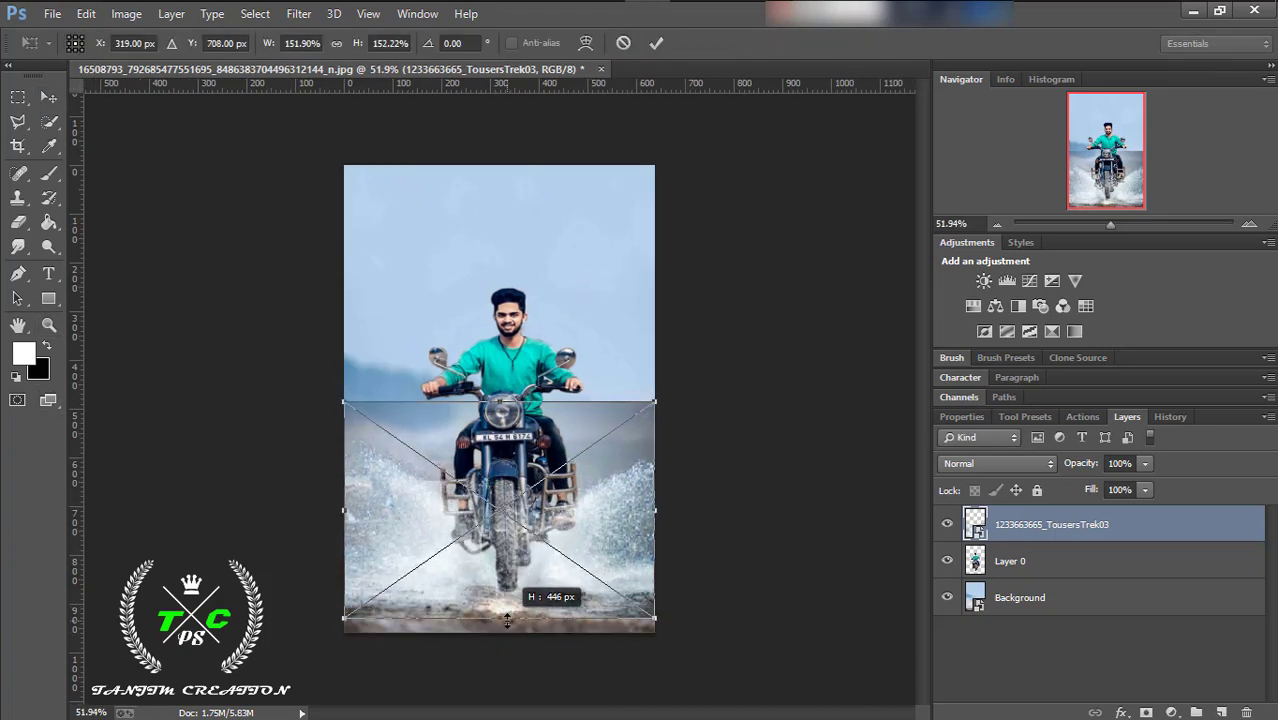
pyautogui.moveTo(343, 402); pyautogui.dragTo(341, 379)
pyautogui.press('Return')
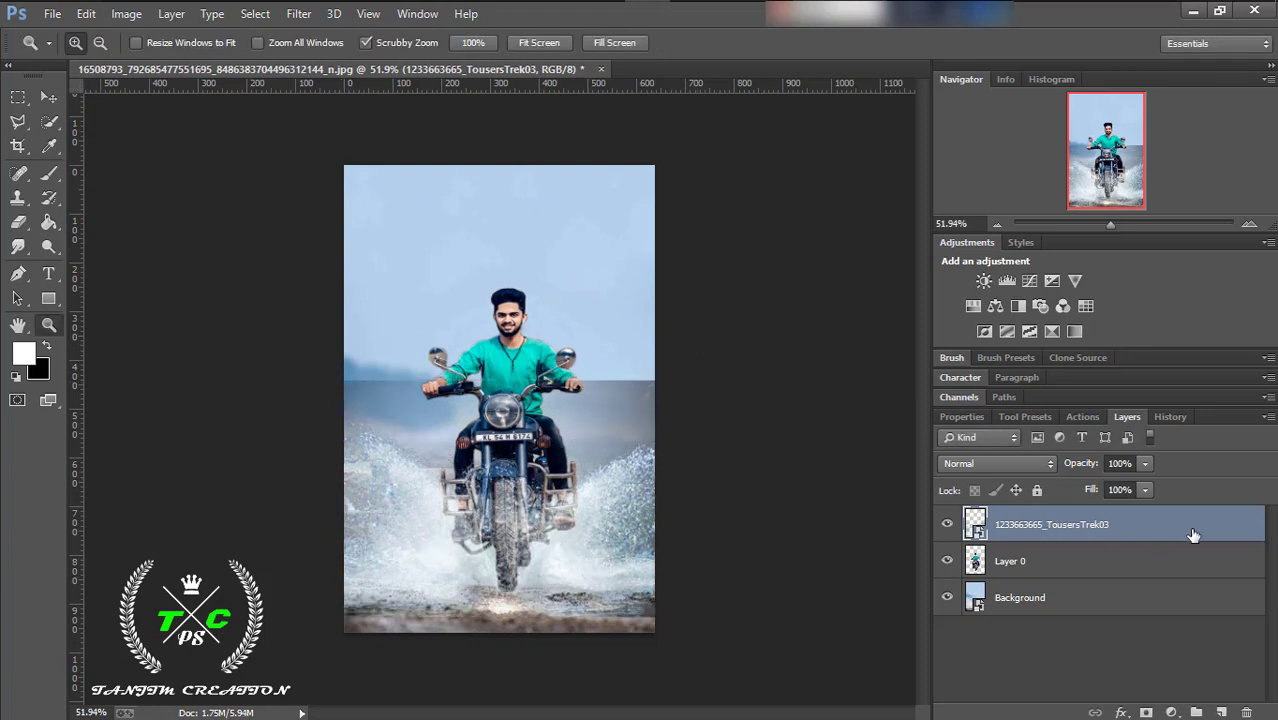
pyautogui.moveTo(1193, 535); pyautogui.dragTo(1221, 712)
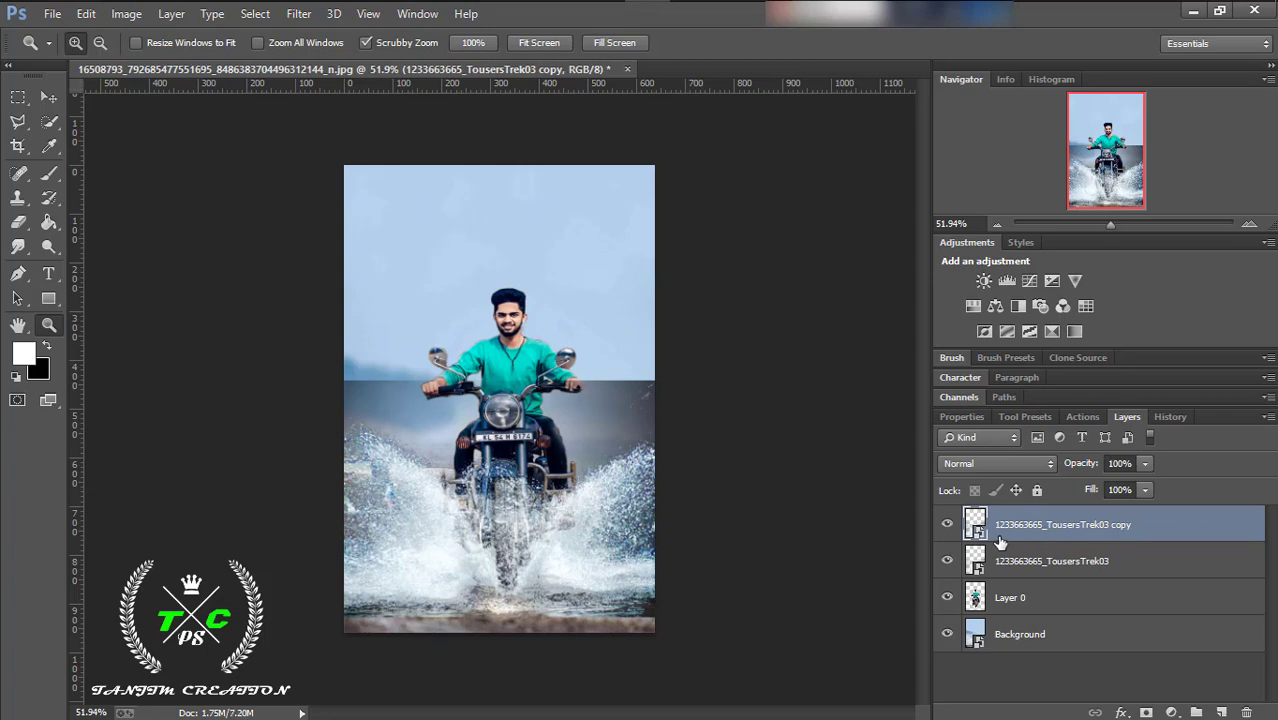
# Toggle the original splash layer's visibility and rasterize the splash copy layer.
pyautogui.click(947, 560)
pyautogui.click(947, 560)
pyautogui.rightClick(1018, 530)
pyautogui.click(718, 322)
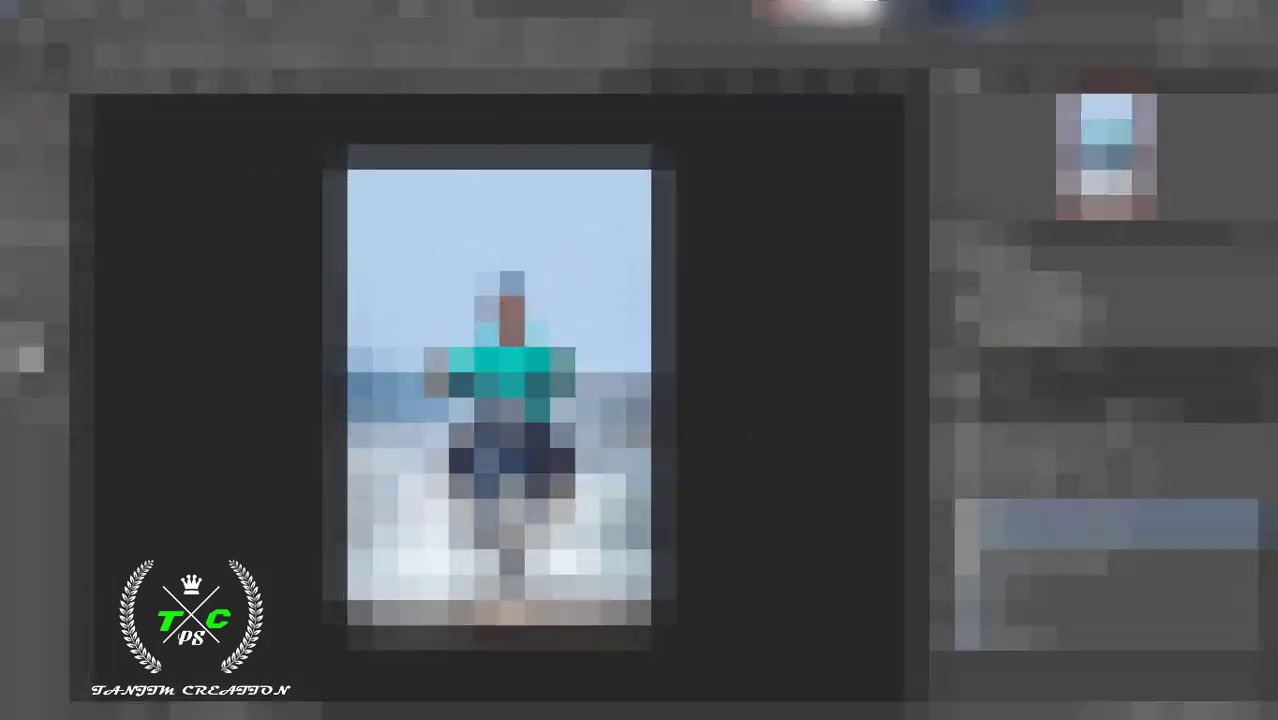
# Apply Levels to the splash copy with input levels 24, 1.26 and 255.
pyautogui.click(126, 14)
pyautogui.moveTo(154, 61)
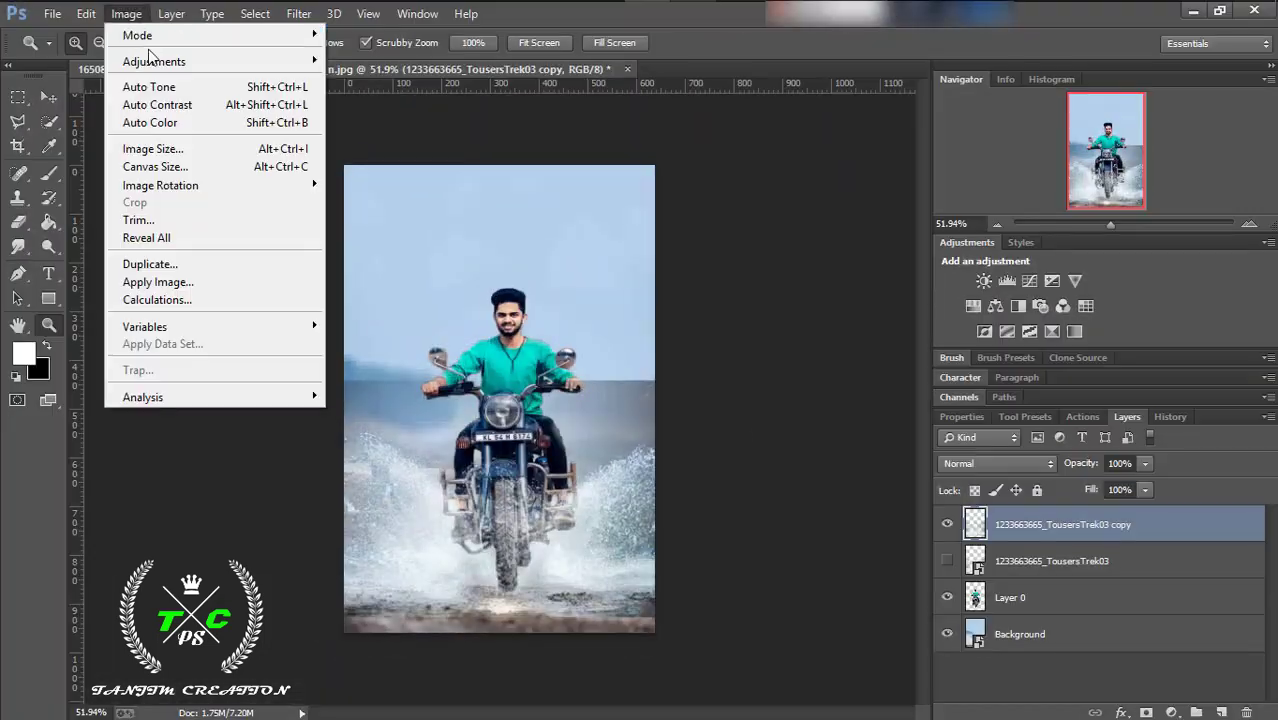
pyautogui.hotkey('ctrl', 'l')
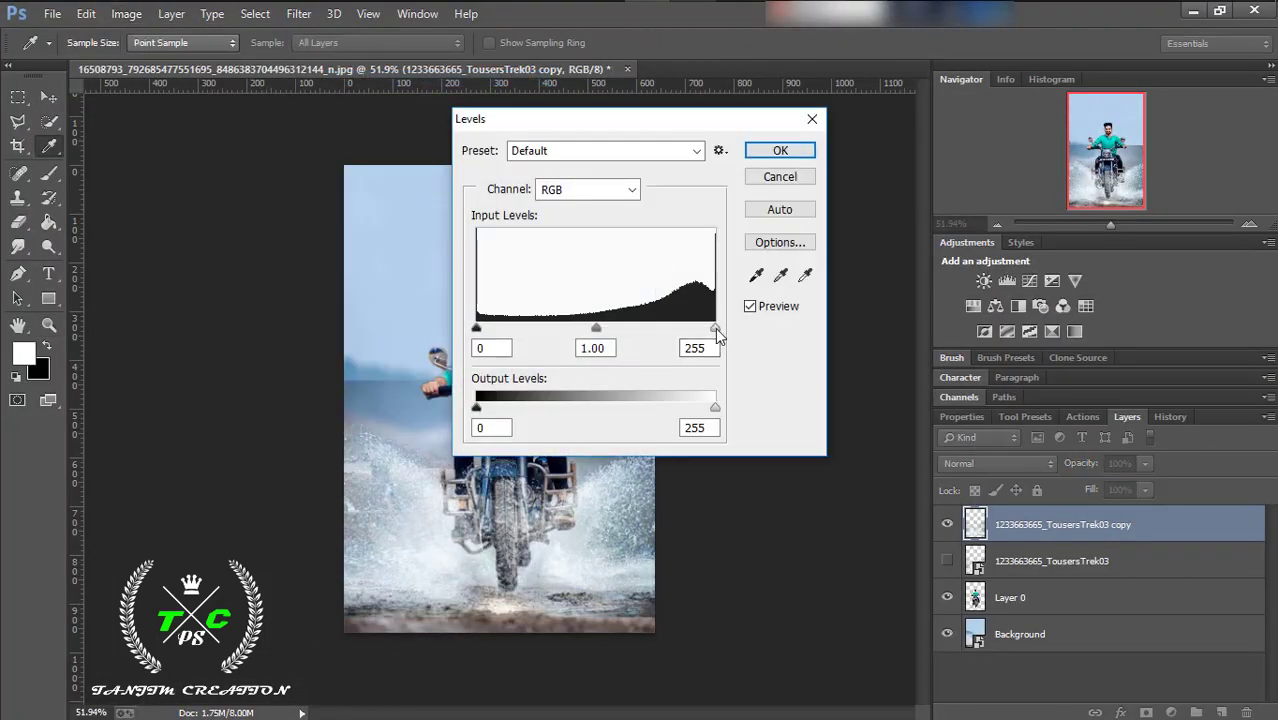
pyautogui.moveTo(589, 331); pyautogui.dragTo(585, 331)
pyautogui.moveTo(595, 120); pyautogui.dragTo(878, 147)
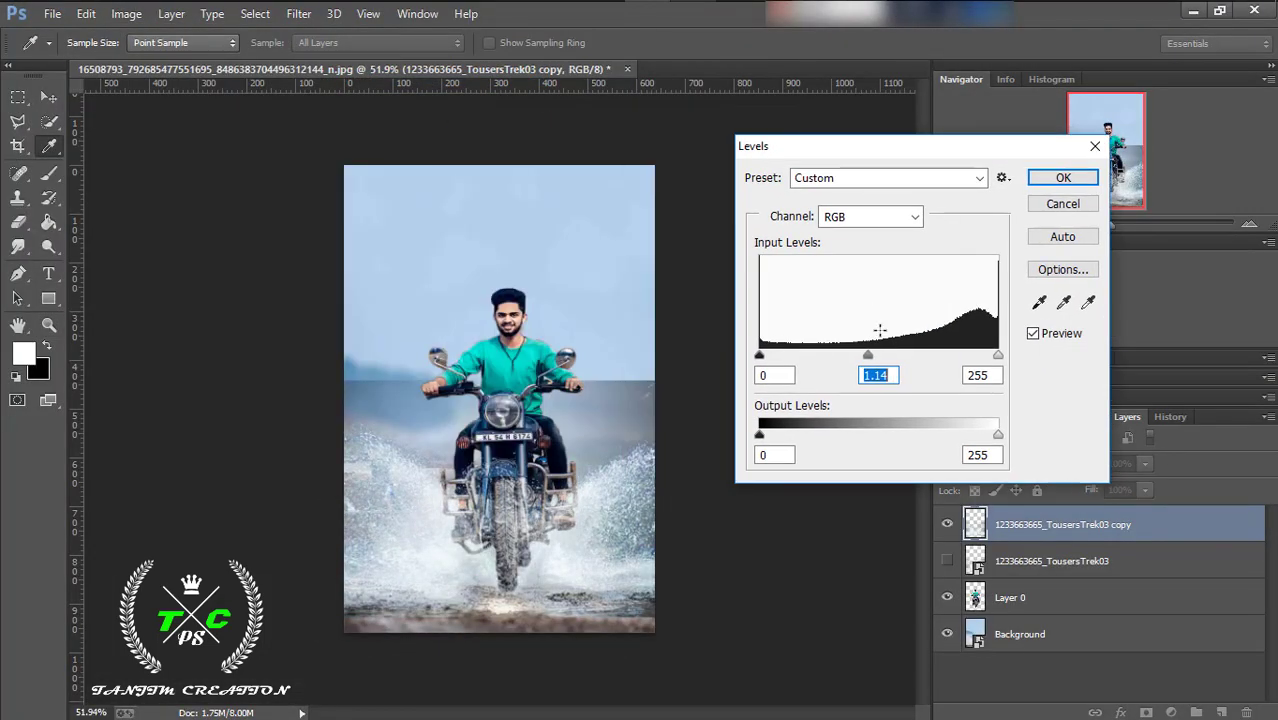
pyautogui.moveTo(867, 355)
pyautogui.mouseDown()
pyautogui.moveTo(813, 356)
pyautogui.moveTo(874, 355)
pyautogui.mouseUp()
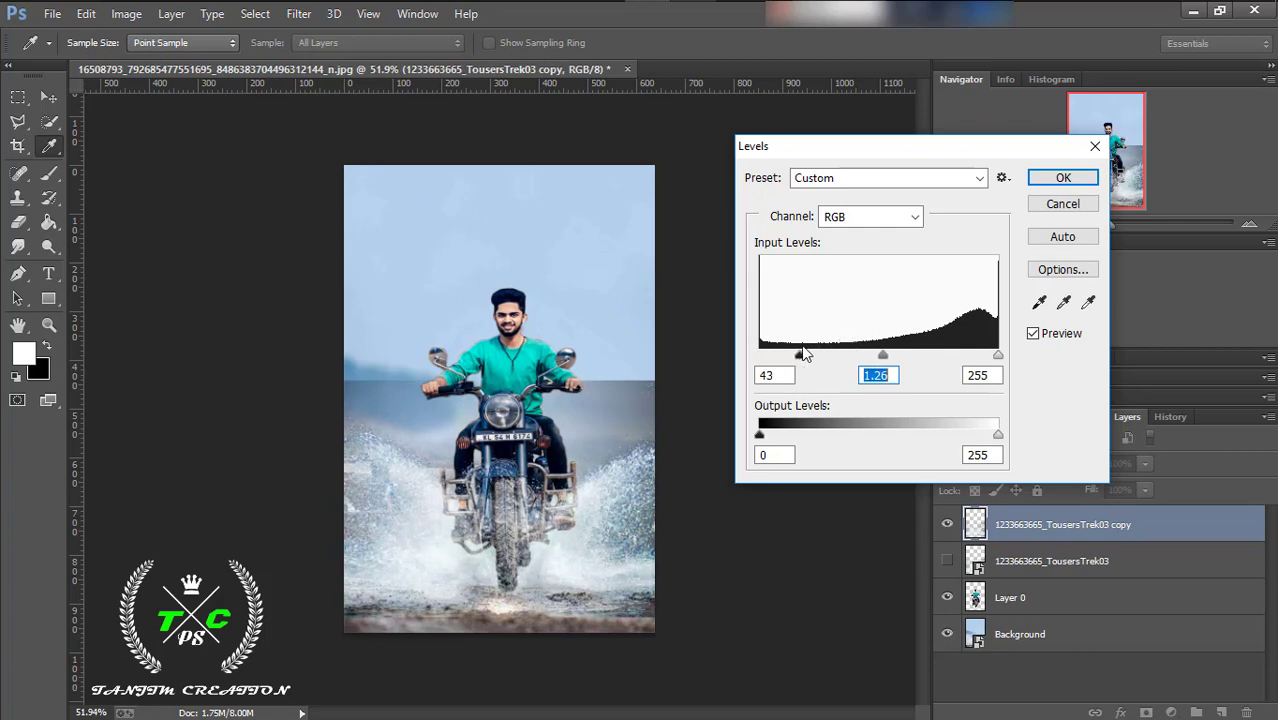
pyautogui.moveTo(762, 357)
pyautogui.mouseDown()
pyautogui.moveTo(809, 356)
pyautogui.moveTo(786, 360)
pyautogui.mouseUp()
pyautogui.click(1060, 178)
# Reposition the splash copy layer and erase its hard edge right of the rider.
pyautogui.hotkey('ctrl', '+')
pyautogui.press('v')
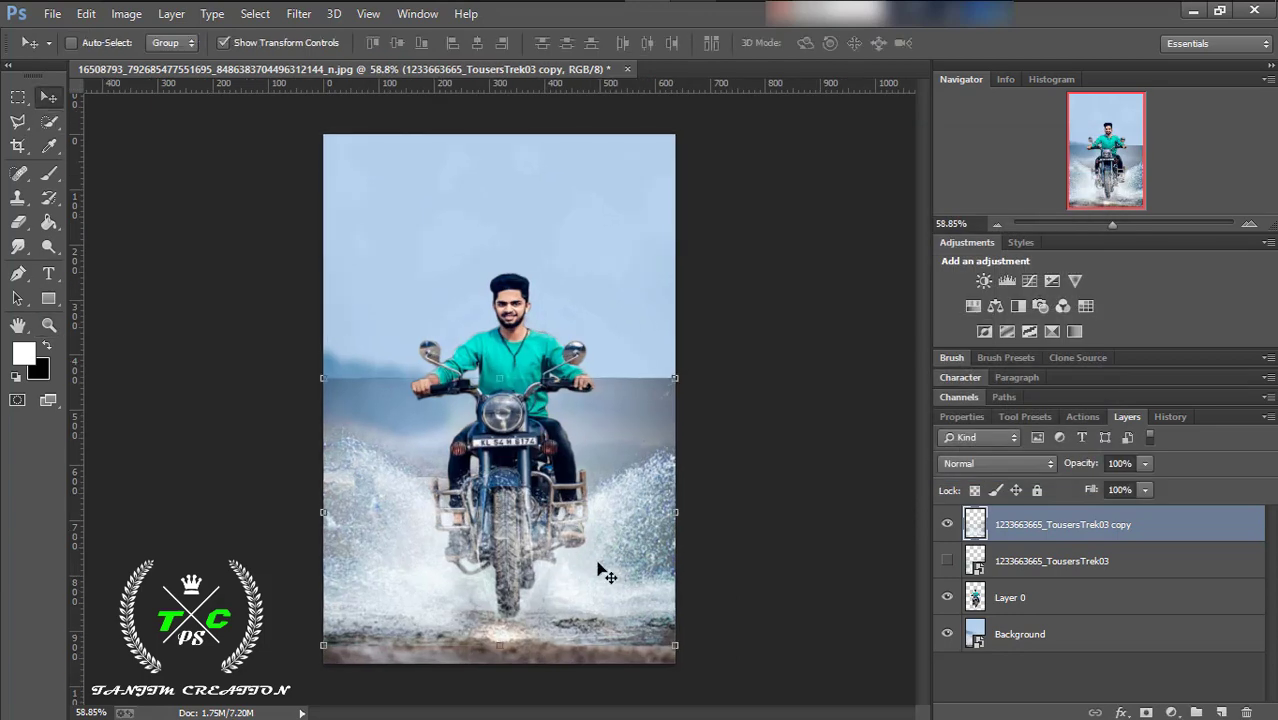
pyautogui.moveTo(598, 570); pyautogui.dragTo(595, 535)
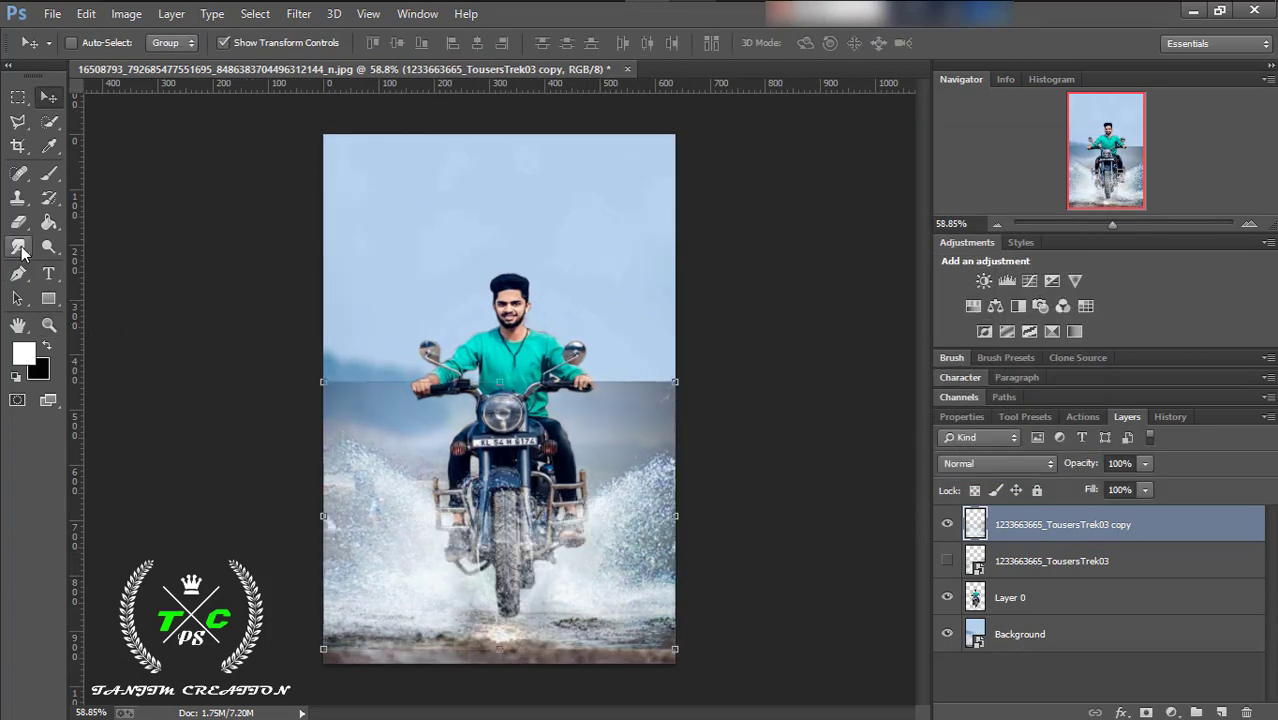
pyautogui.click(20, 249)
pyautogui.click(85, 43)
pyautogui.click(326, 371)
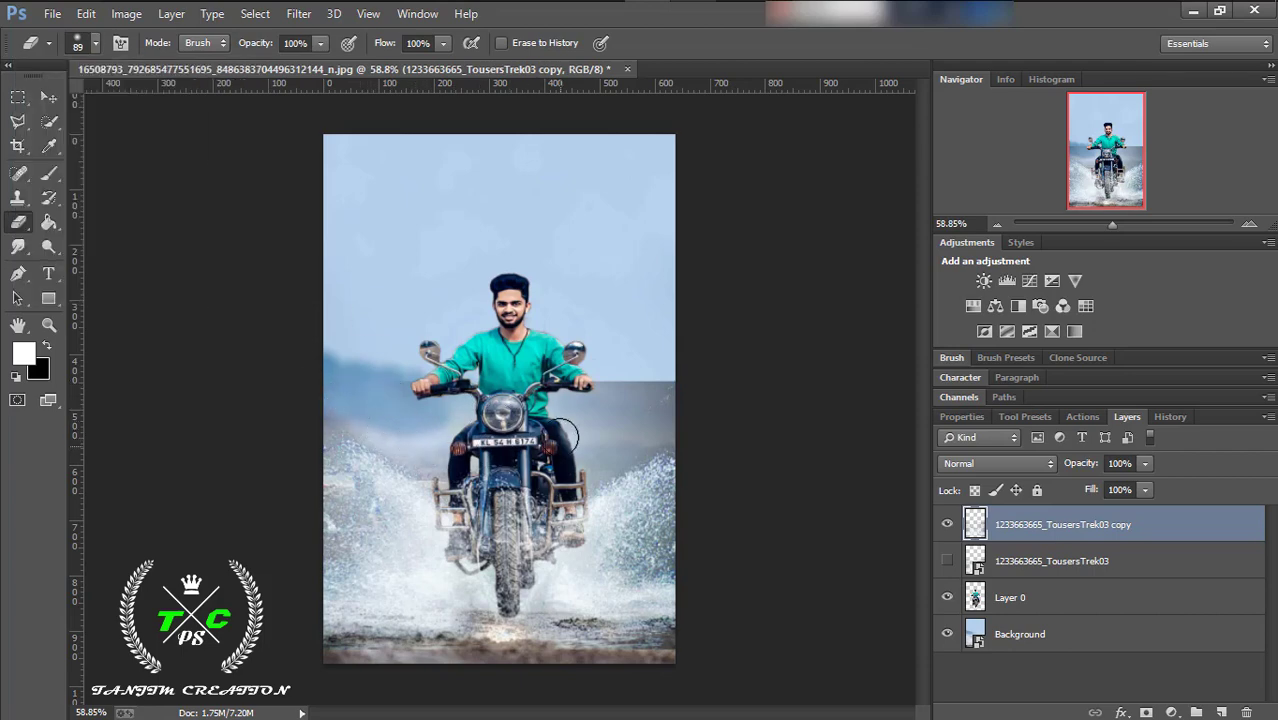
pyautogui.moveTo(564, 435)
pyautogui.mouseDown()
pyautogui.moveTo(604, 458)
pyautogui.moveTo(582, 440)
pyautogui.mouseUp()
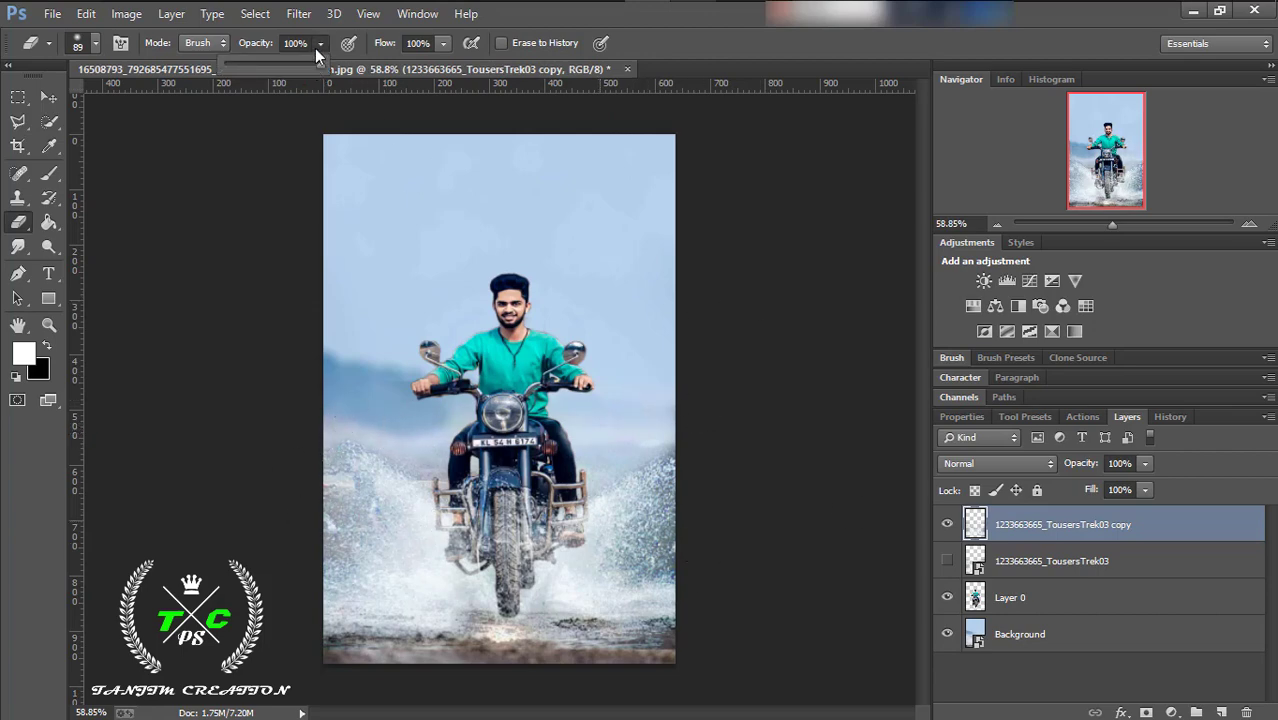
# Set the eraser to size 48 and erase spray right of the rider and lower left.
pyautogui.click(95, 43)
pyautogui.moveTo(128, 95); pyautogui.dragTo(110, 92)
pyautogui.press('Return')
pyautogui.moveTo(668, 505)
pyautogui.mouseDown()
pyautogui.moveTo(659, 486)
pyautogui.moveTo(632, 570)
pyautogui.mouseUp()
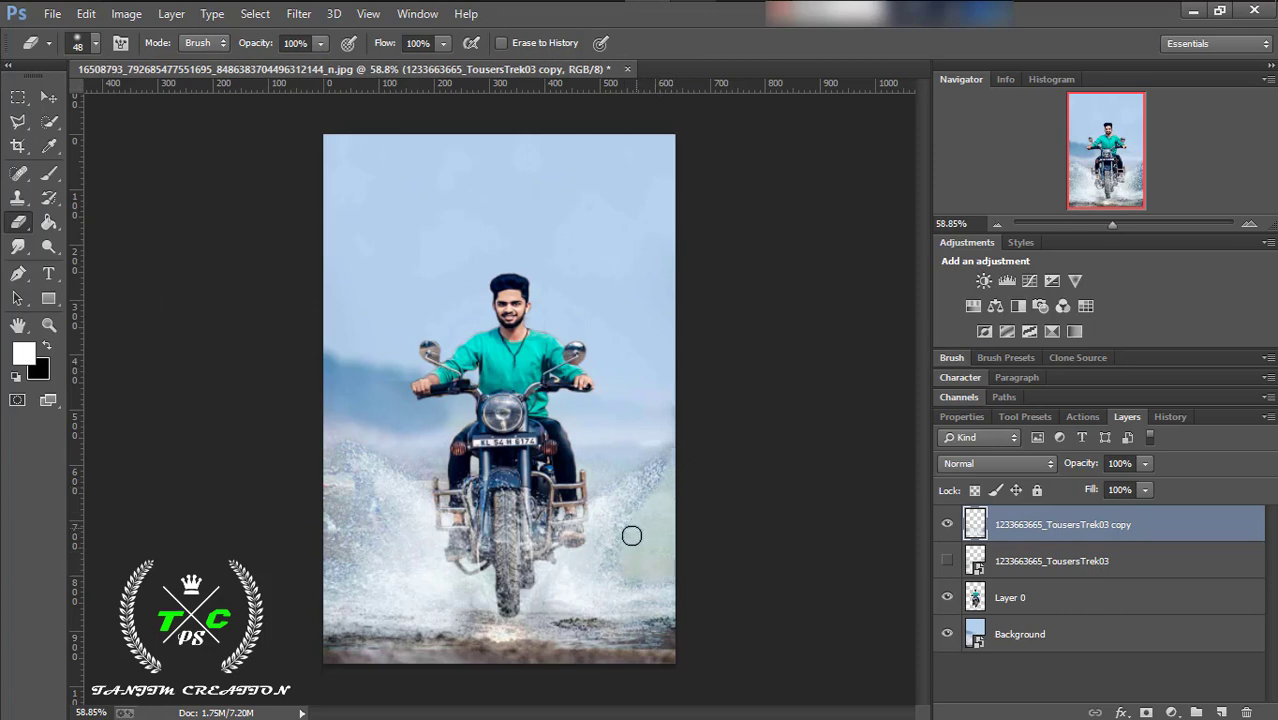
pyautogui.moveTo(328, 505)
pyautogui.mouseDown()
pyautogui.moveTo(321, 443)
pyautogui.moveTo(343, 549)
pyautogui.mouseUp()
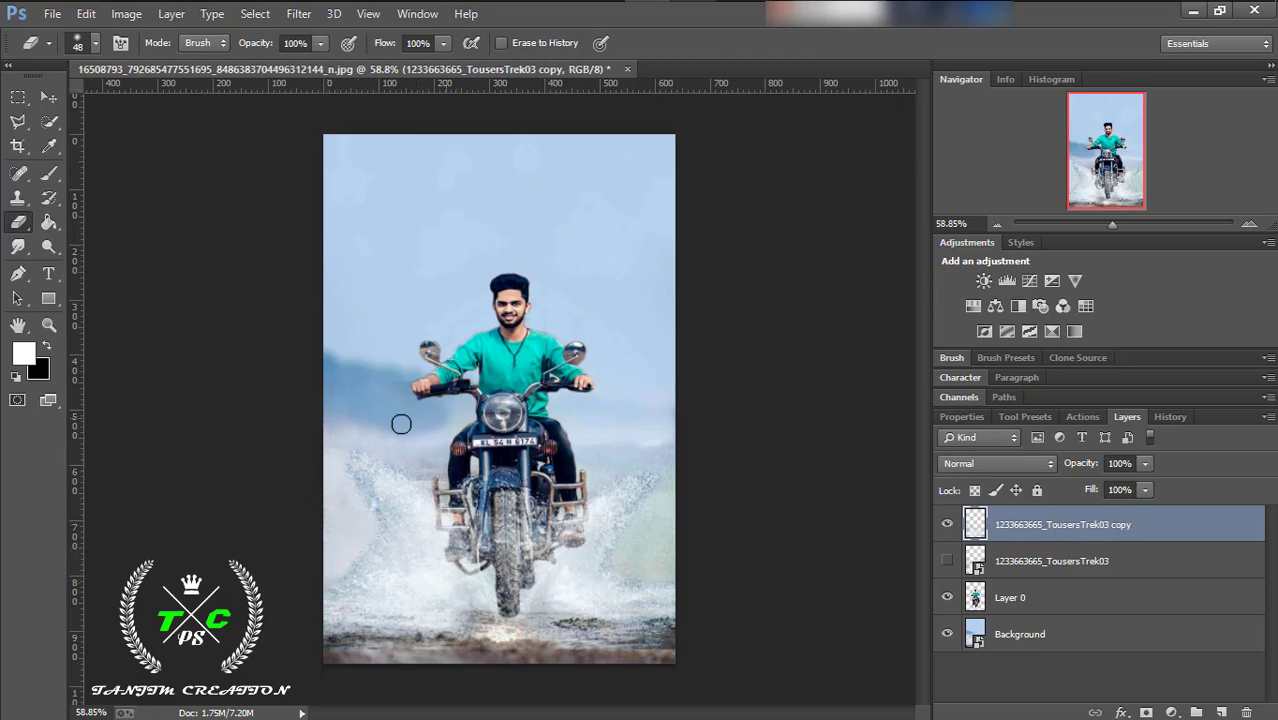
# Colour-balance the splash copy's midtones, adjusting Cyan-Red, Magenta-Green to -4, and adding blue.
pyautogui.press('i')
pyautogui.click(126, 13)
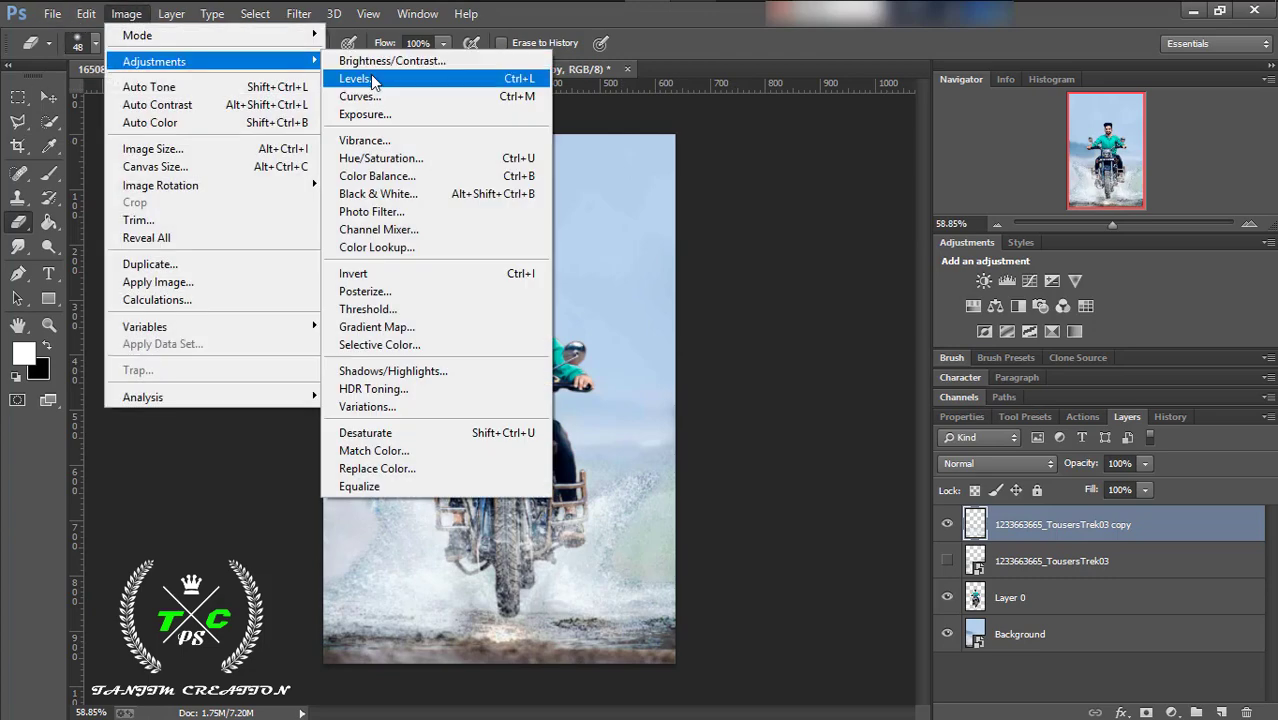
pyautogui.click(460, 226)
pyautogui.moveTo(806, 158); pyautogui.dragTo(925, 169)
pyautogui.moveTo(874, 240); pyautogui.dragTo(887, 241)
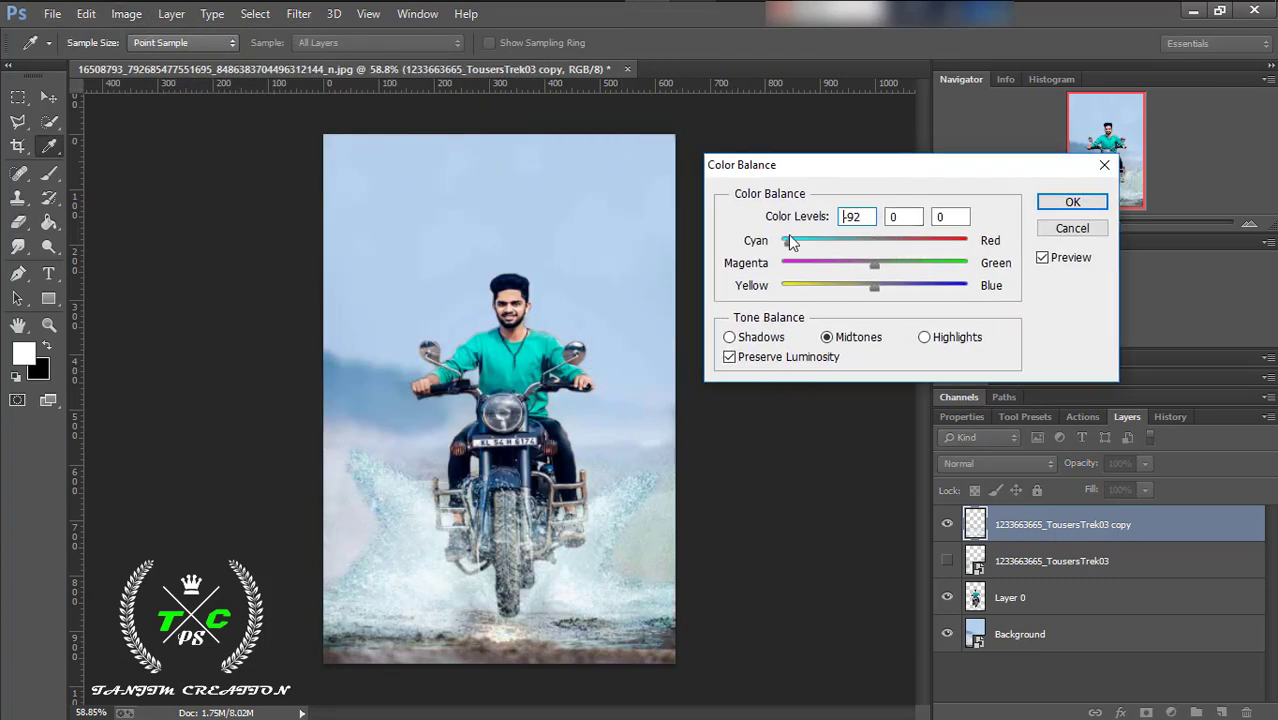
pyautogui.moveTo(788, 236); pyautogui.dragTo(856, 226)
pyautogui.moveTo(803, 288); pyautogui.dragTo(875, 288)
pyautogui.moveTo(882, 241); pyautogui.dragTo(845, 248)
pyautogui.click(868, 262)
pyautogui.moveTo(876, 286)
pyautogui.mouseDown()
pyautogui.moveTo(902, 288)
pyautogui.moveTo(877, 282)
pyautogui.mouseUp()
pyautogui.press('Return')
# Erase the copy's edges along the ground and left of the rider, then start resizing it.
pyautogui.press('e')
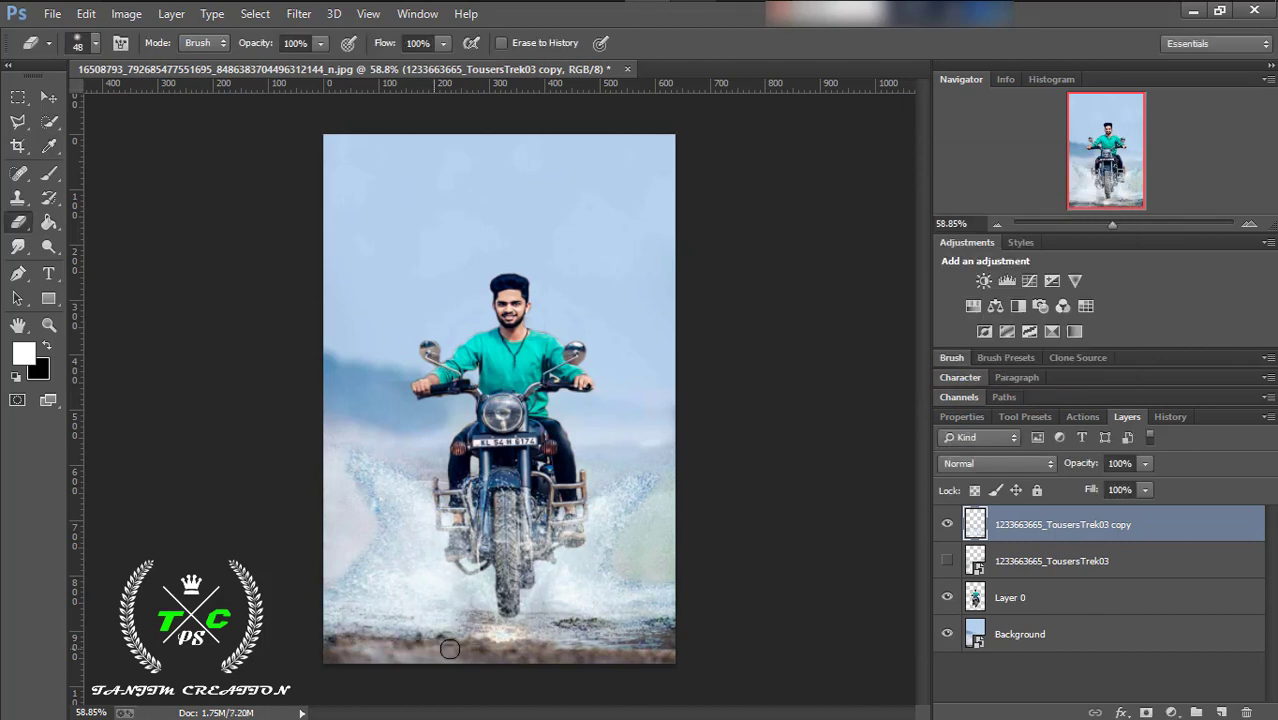
pyautogui.moveTo(611, 656); pyautogui.dragTo(577, 653)
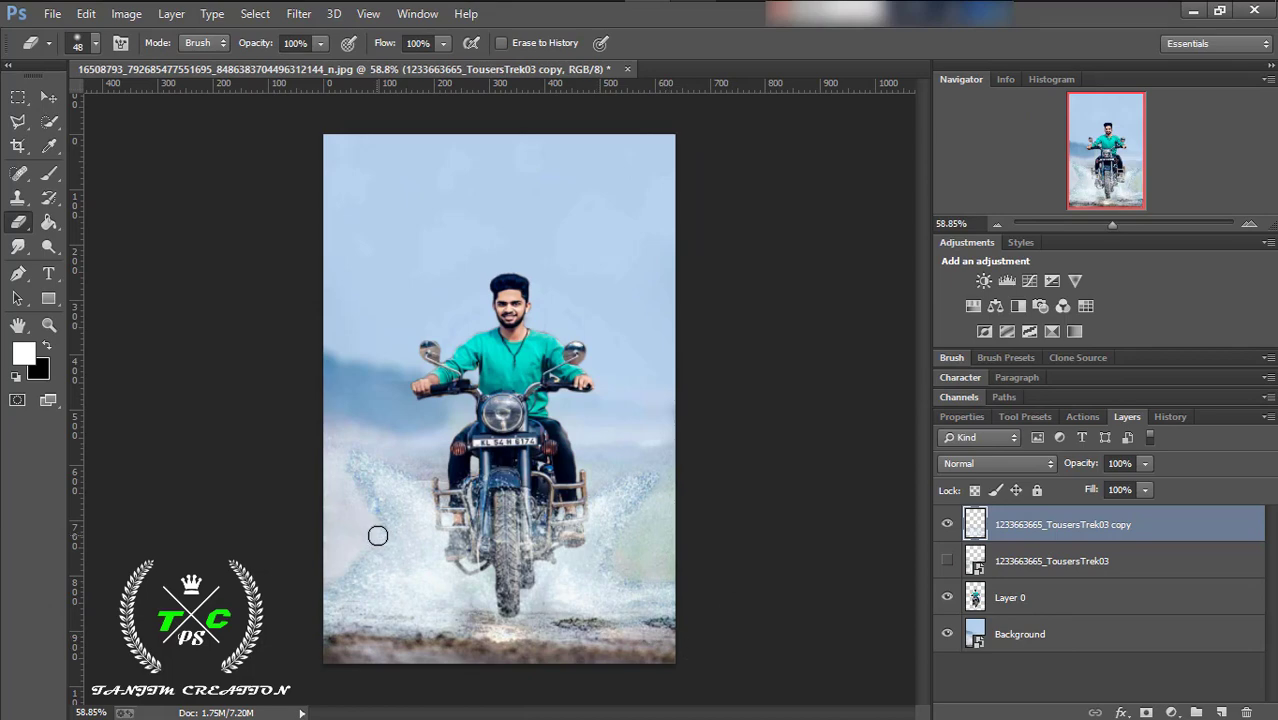
pyautogui.moveTo(377, 536); pyautogui.dragTo(384, 560)
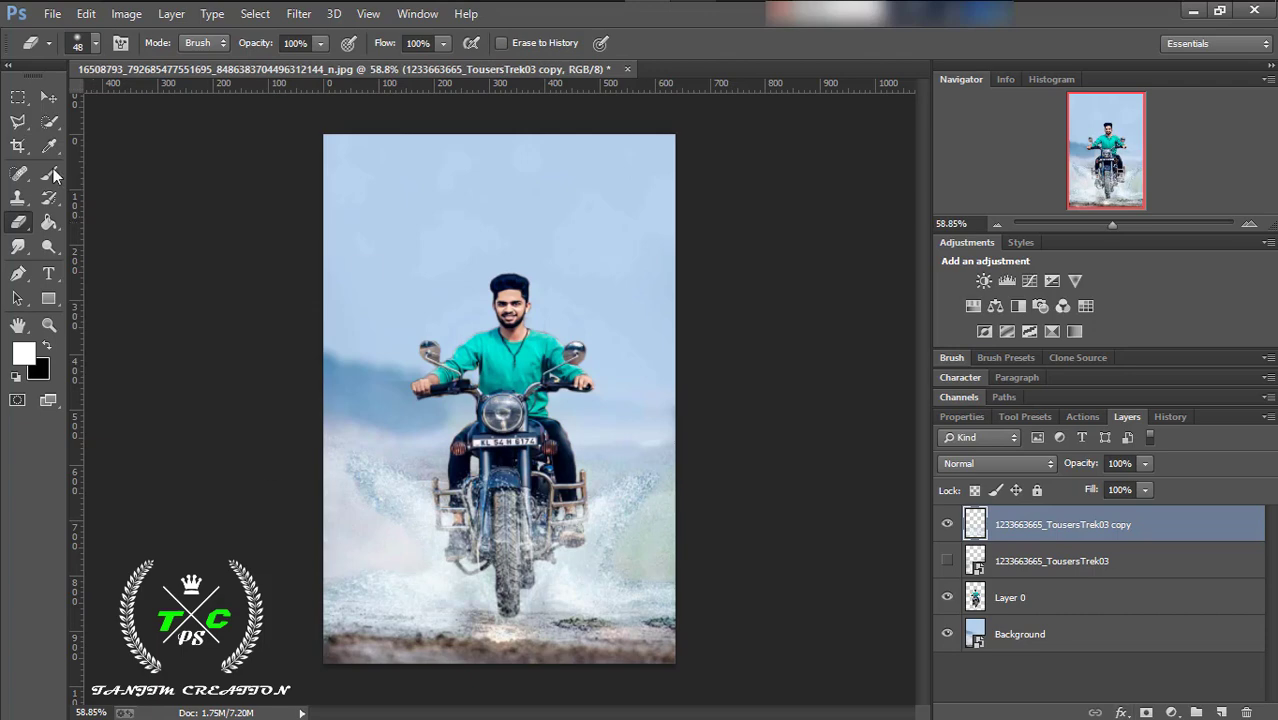
pyautogui.press('v')
pyautogui.moveTo(322, 376)
pyautogui.mouseDown()
pyautogui.moveTo(320, 391)
pyautogui.moveTo(320, 378)
pyautogui.mouseUp()
pyautogui.moveTo(528, 637); pyautogui.dragTo(528, 621)
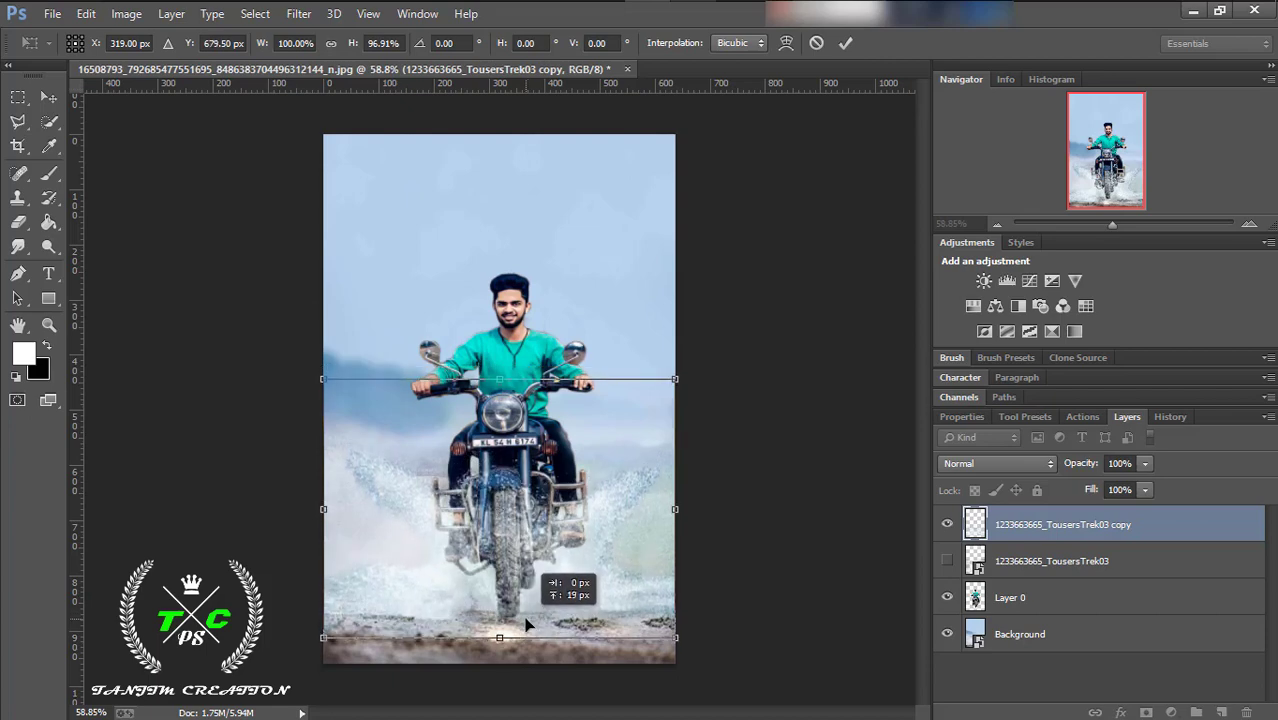
# Commit the splash copy's resize to about 96.91% height and nudge it into place.
pyautogui.moveTo(321, 510); pyautogui.dragTo(320, 510)
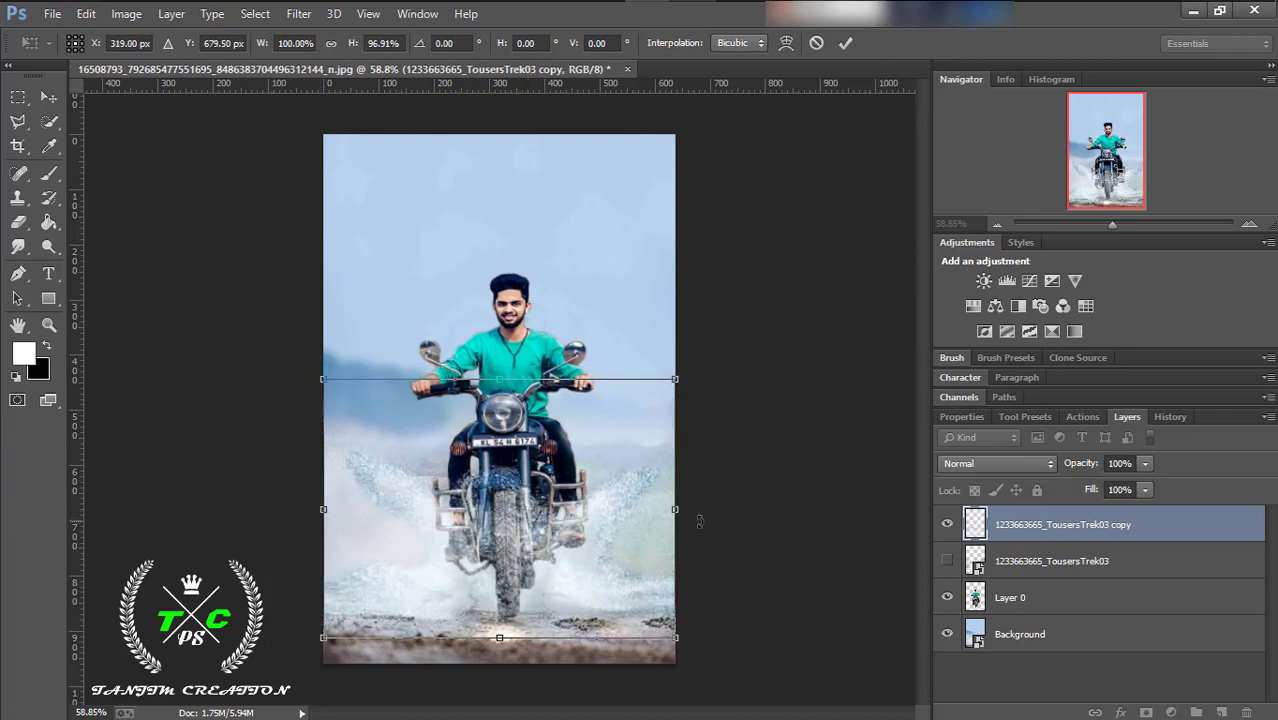
pyautogui.click(48, 324)
pyautogui.press('Return')
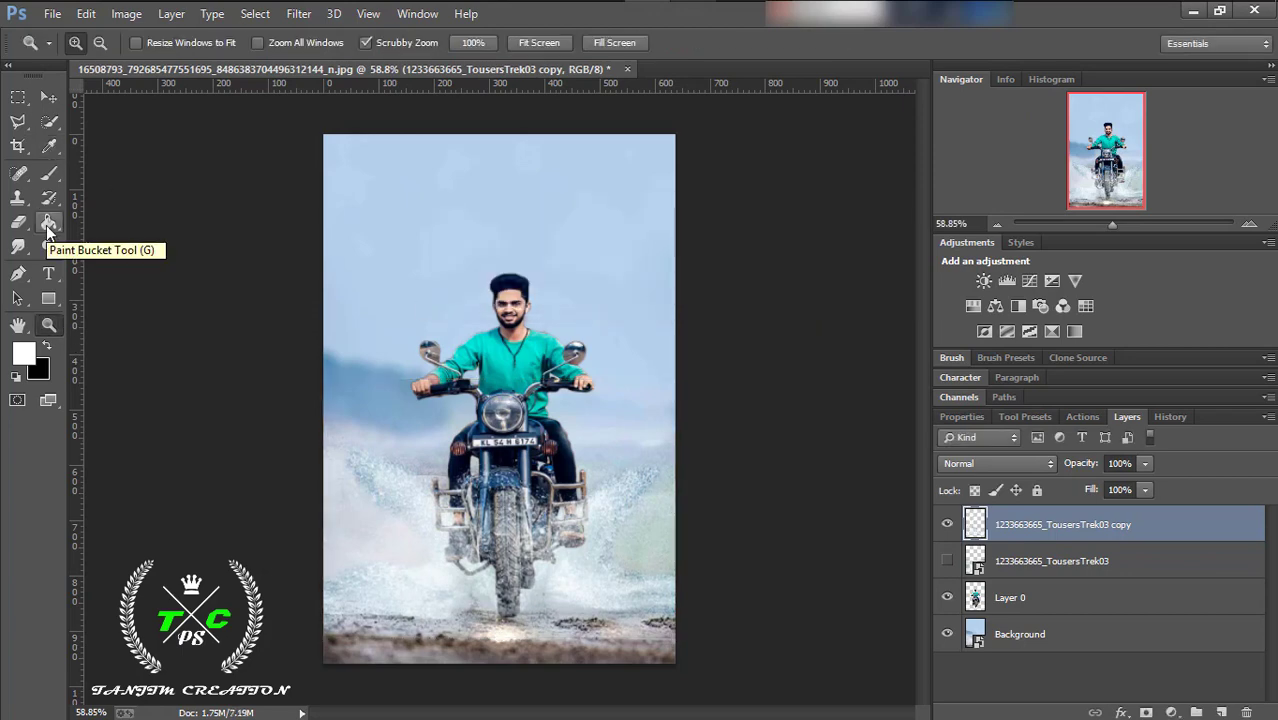
pyautogui.press('v')
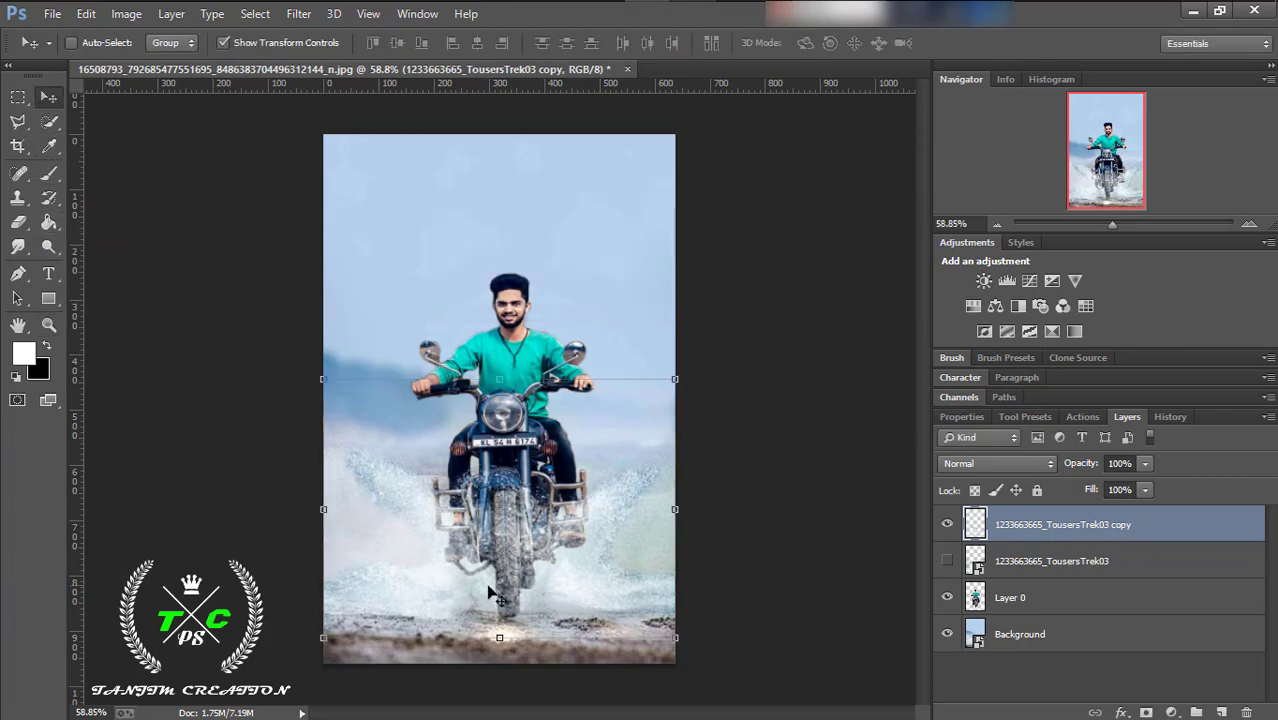
pyautogui.moveTo(518, 593); pyautogui.dragTo(515, 593)
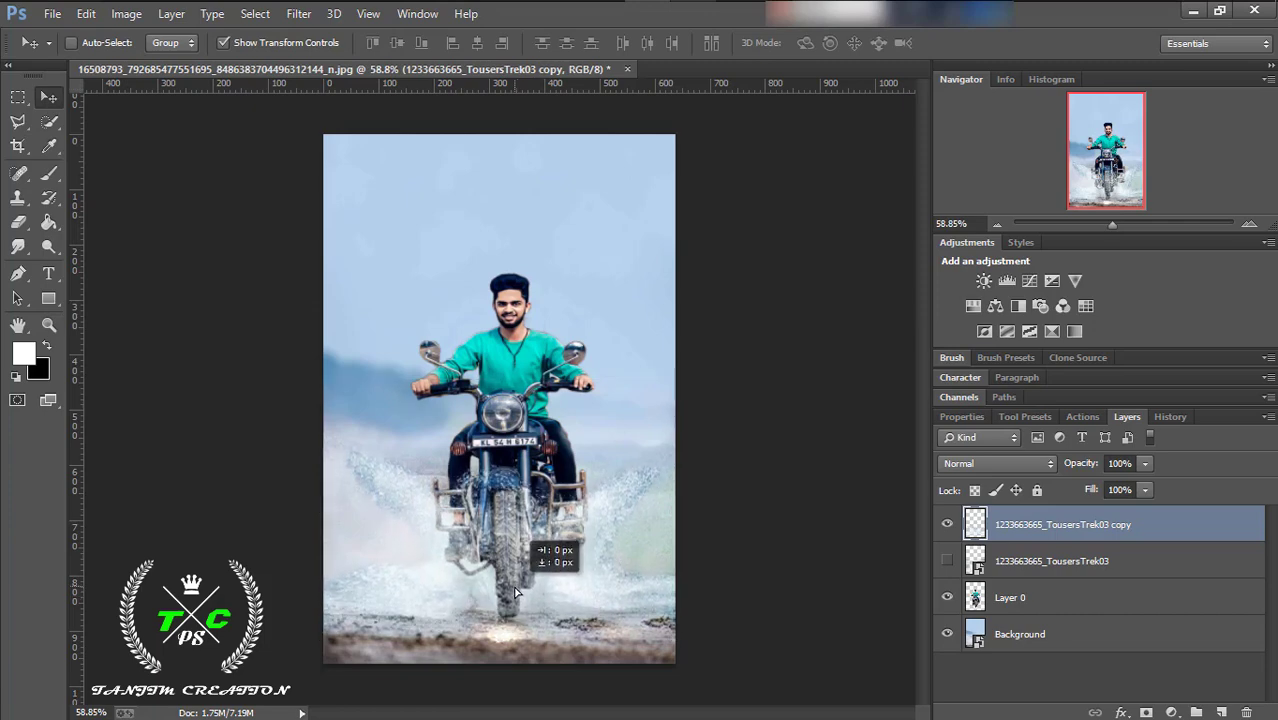
pyautogui.click(45, 328)
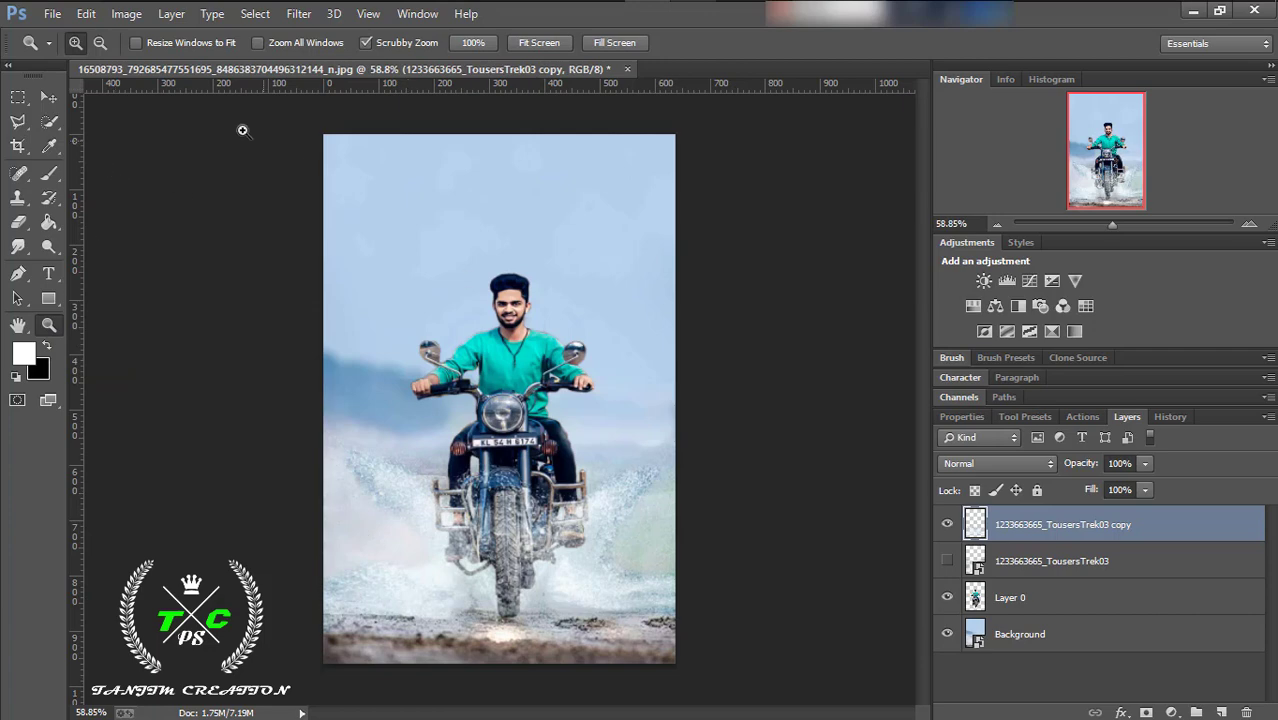
# Place the 'water splash' image embedded and enlarge it over the lower canvas.
pyautogui.click(52, 13)
pyautogui.click(105, 400)
pyautogui.doubleClick(715, 430)
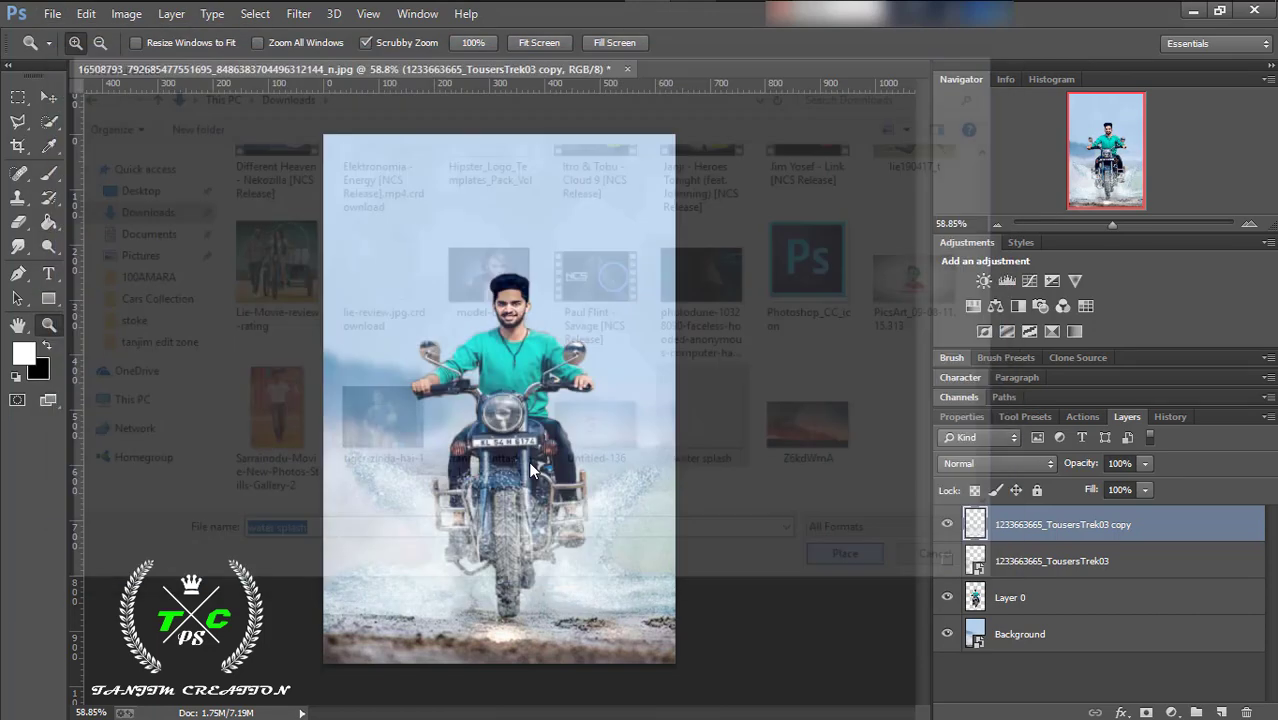
pyautogui.moveTo(528, 461); pyautogui.dragTo(575, 590)
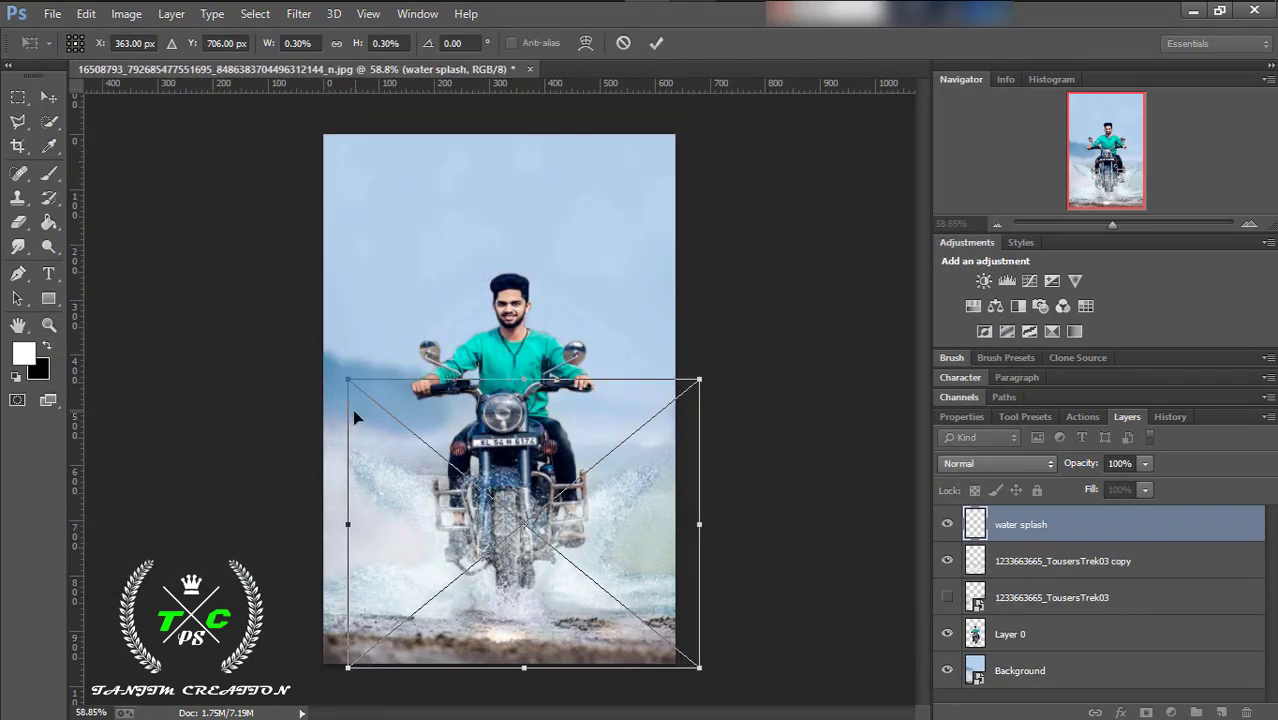
pyautogui.moveTo(348, 380)
pyautogui.mouseDown()
pyautogui.moveTo(308, 308)
pyautogui.moveTo(292, 306)
pyautogui.mouseUp()
pyautogui.moveTo(525, 614); pyautogui.dragTo(548, 620)
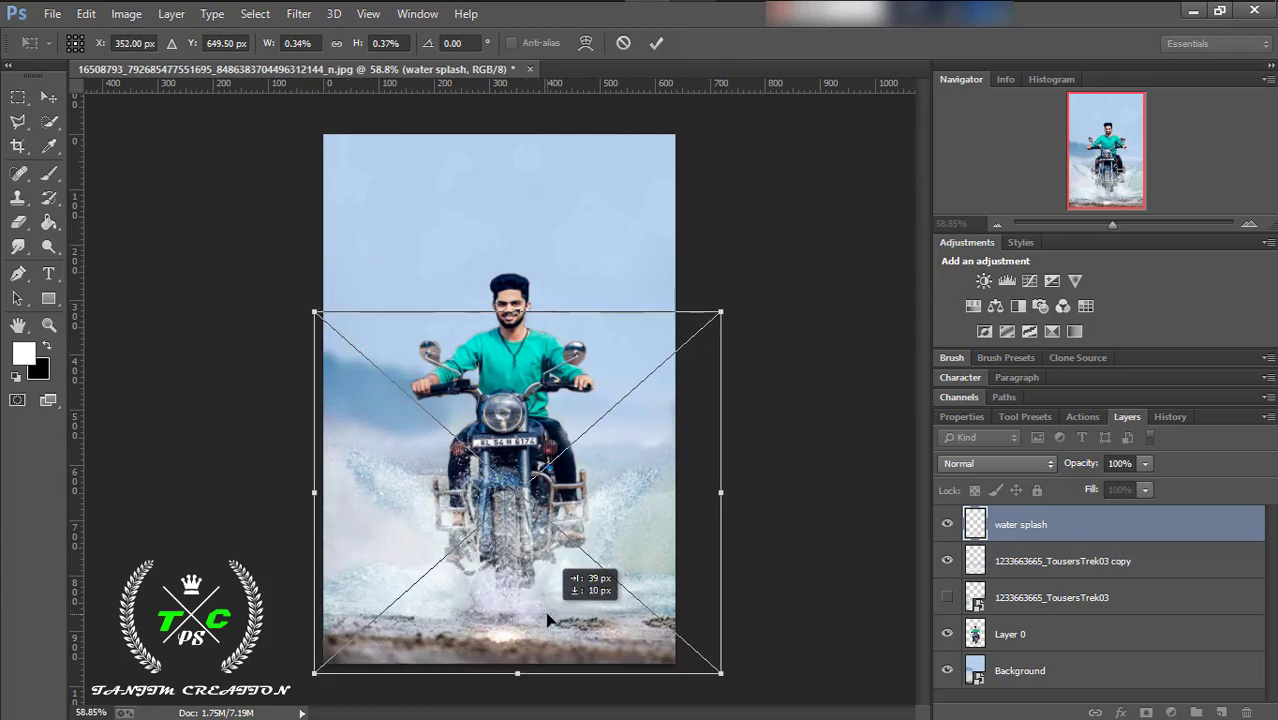
# Shrink and narrow the water splash to fit, then commit its placement.
pyautogui.moveTo(315, 312); pyautogui.dragTo(330, 320)
pyautogui.moveTo(548, 600); pyautogui.dragTo(542, 585)
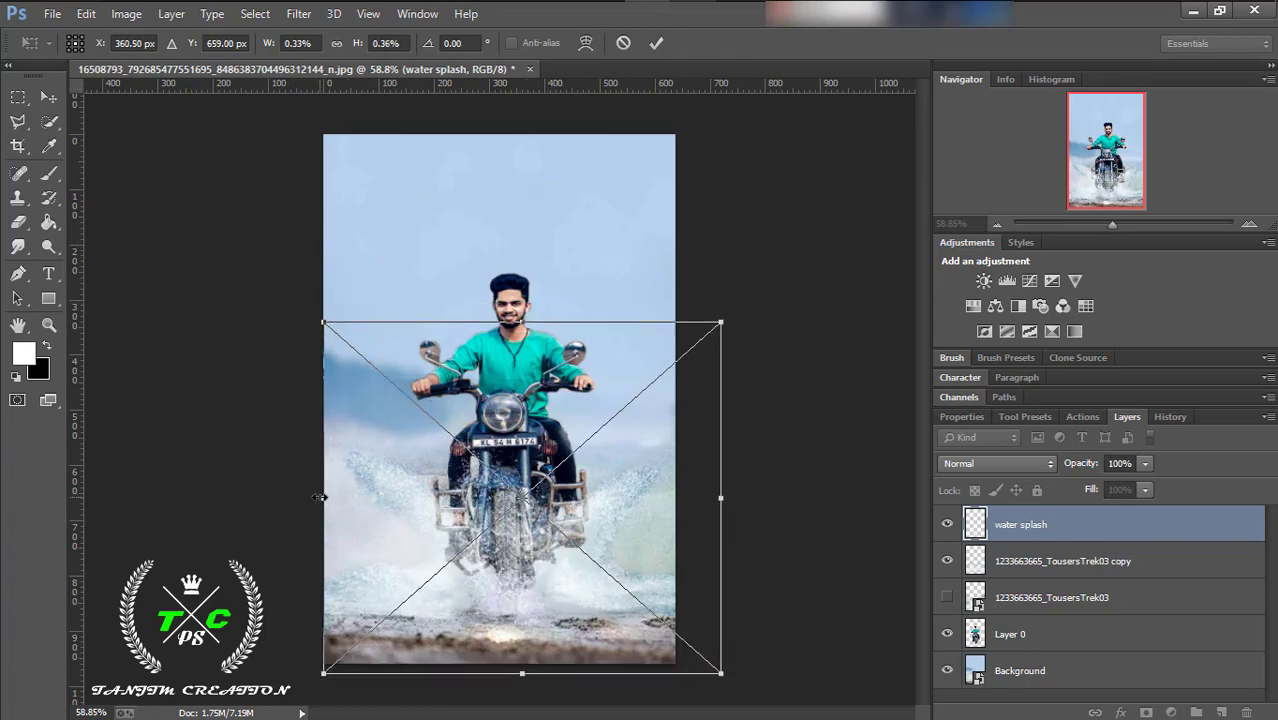
pyautogui.moveTo(319, 497); pyautogui.dragTo(336, 497)
pyautogui.moveTo(721, 497); pyautogui.dragTo(708, 497)
pyautogui.moveTo(576, 585); pyautogui.dragTo(566, 560)
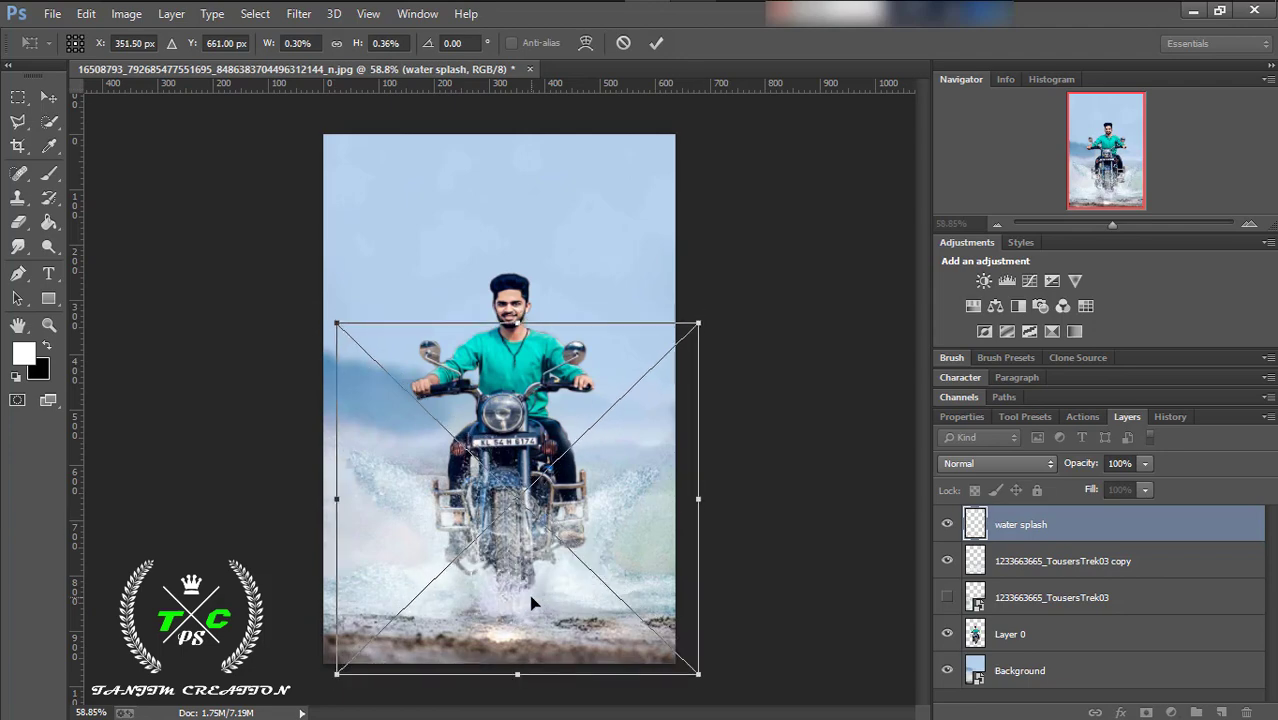
pyautogui.click(655, 52)
pyautogui.press('z')
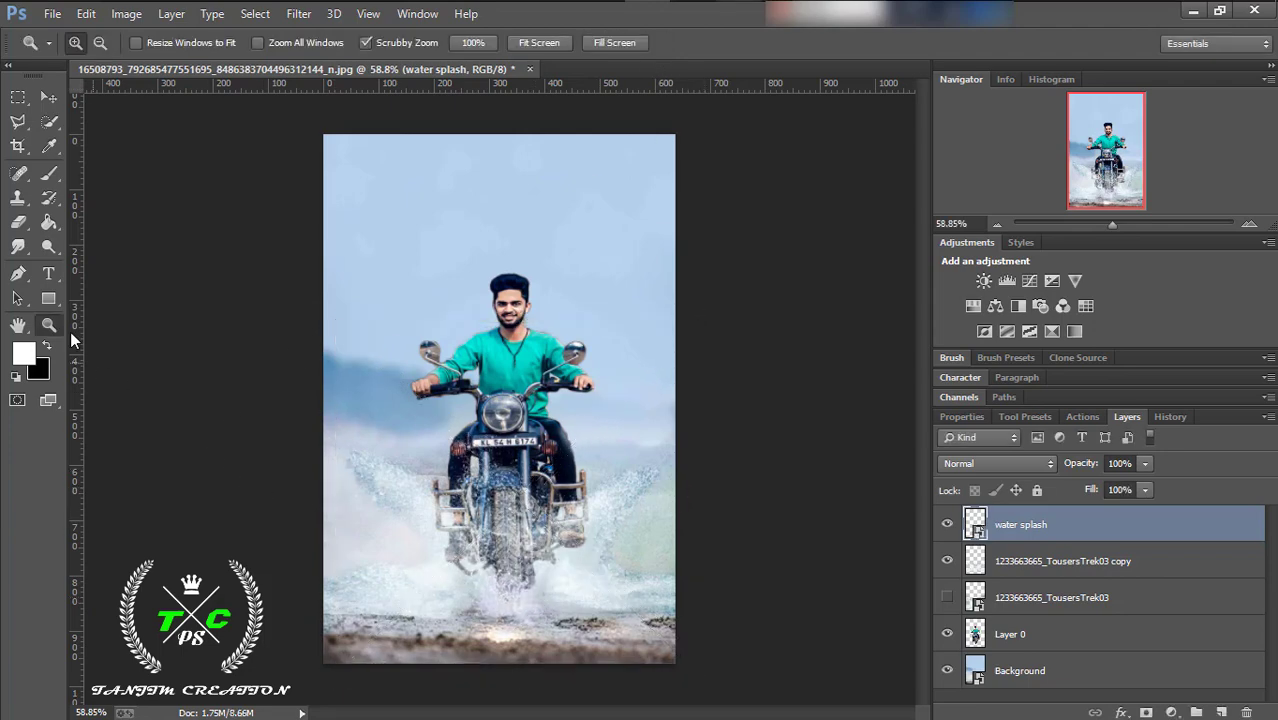
pyautogui.click(48, 97)
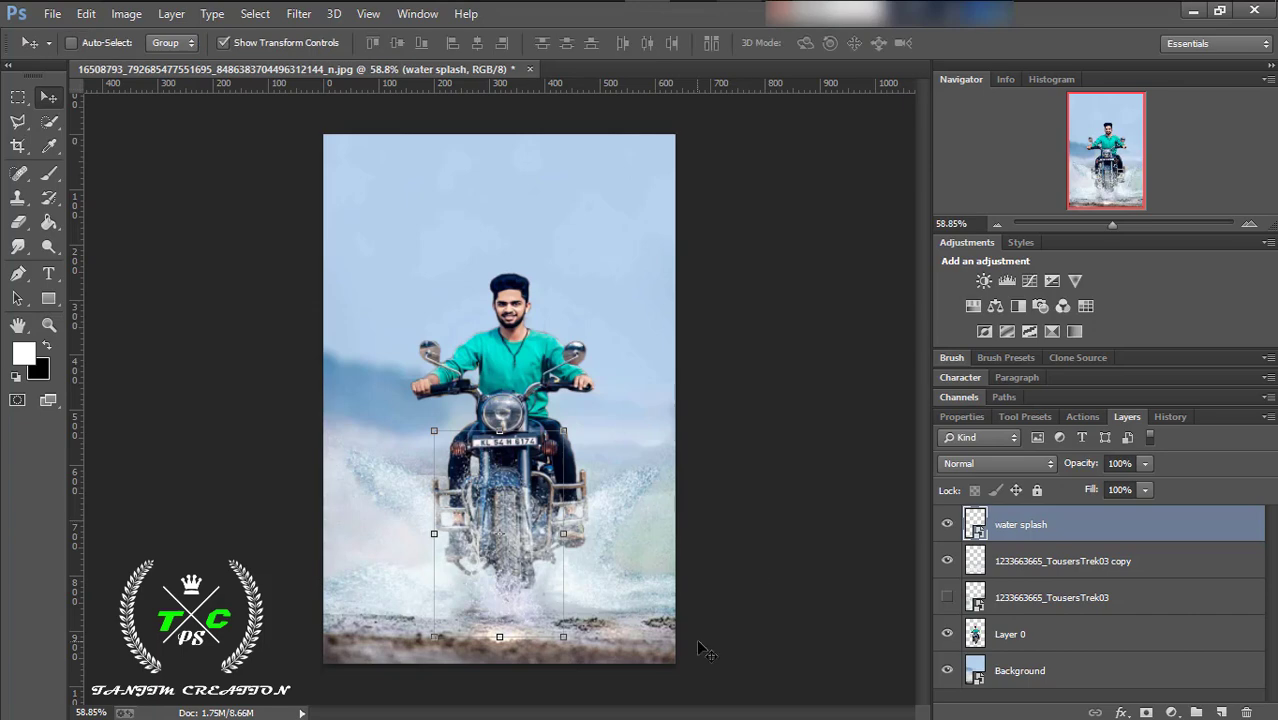
pyautogui.click(1060, 561)
pyautogui.moveTo(318, 376); pyautogui.dragTo(287, 373)
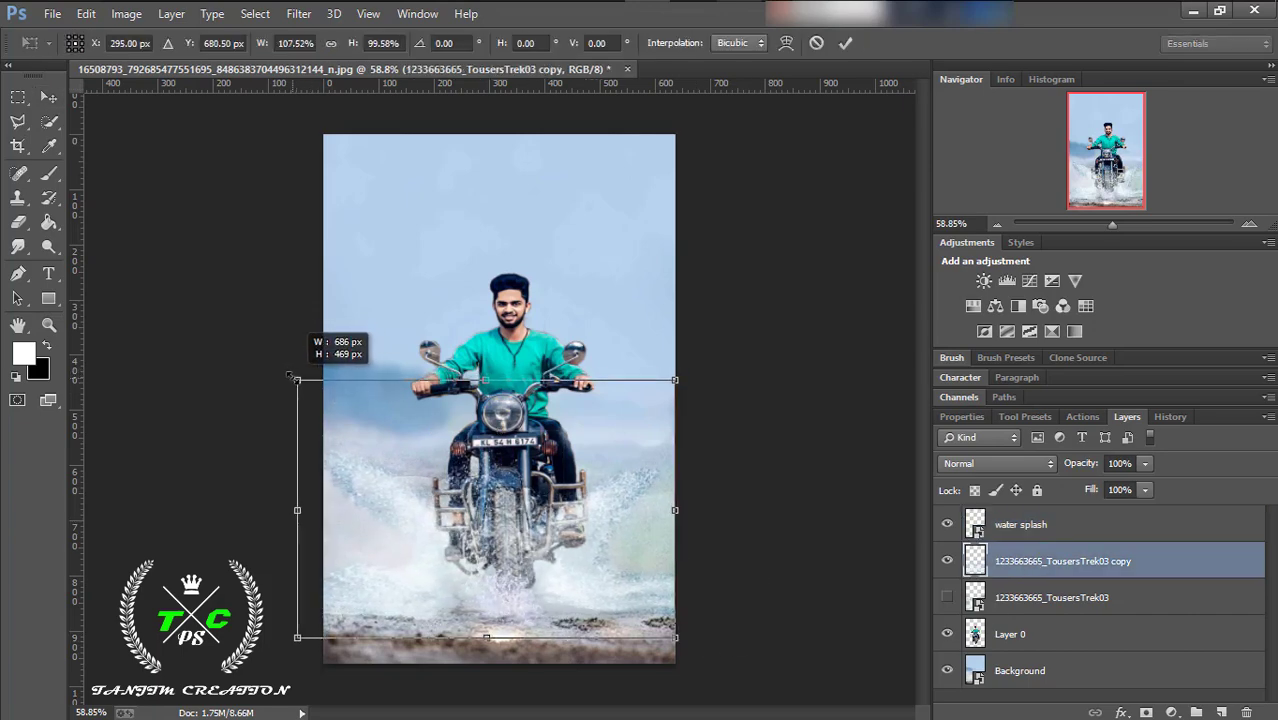
# Finish resizing the splash copy layer to about 107.52% × 99.58% and apply it.
pyautogui.click(674, 510)
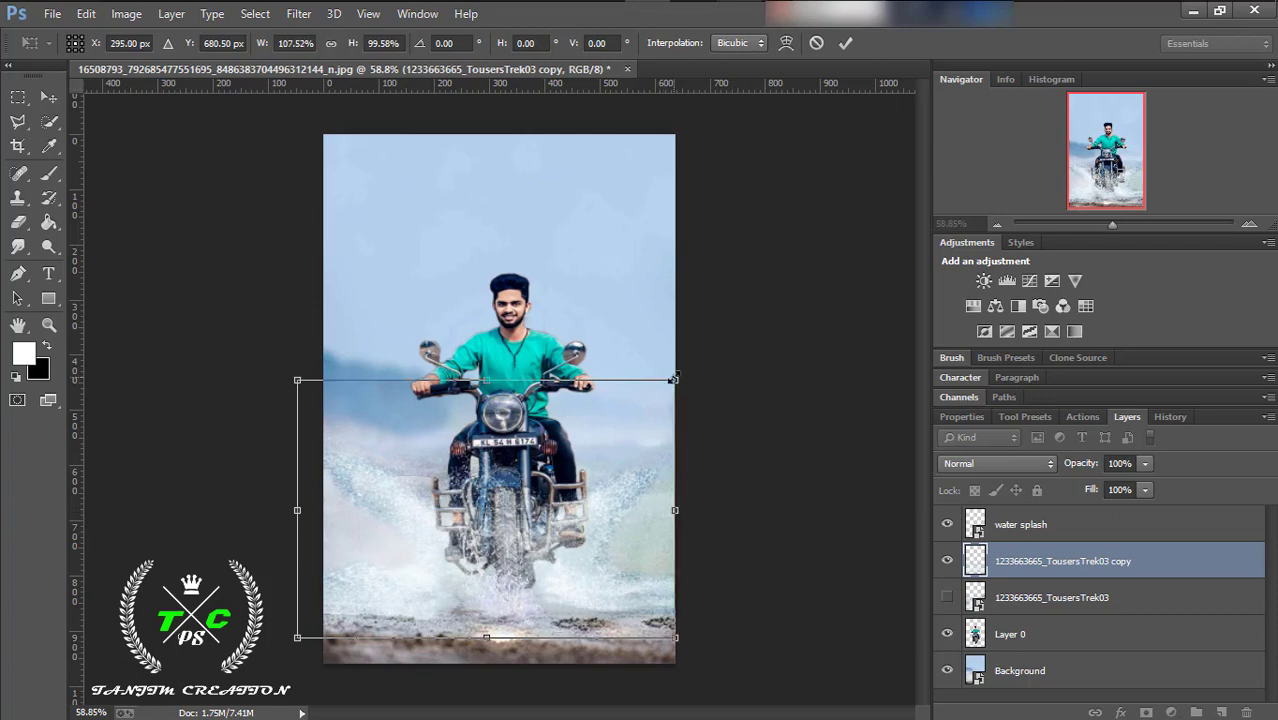
pyautogui.moveTo(674, 379); pyautogui.dragTo(677, 372)
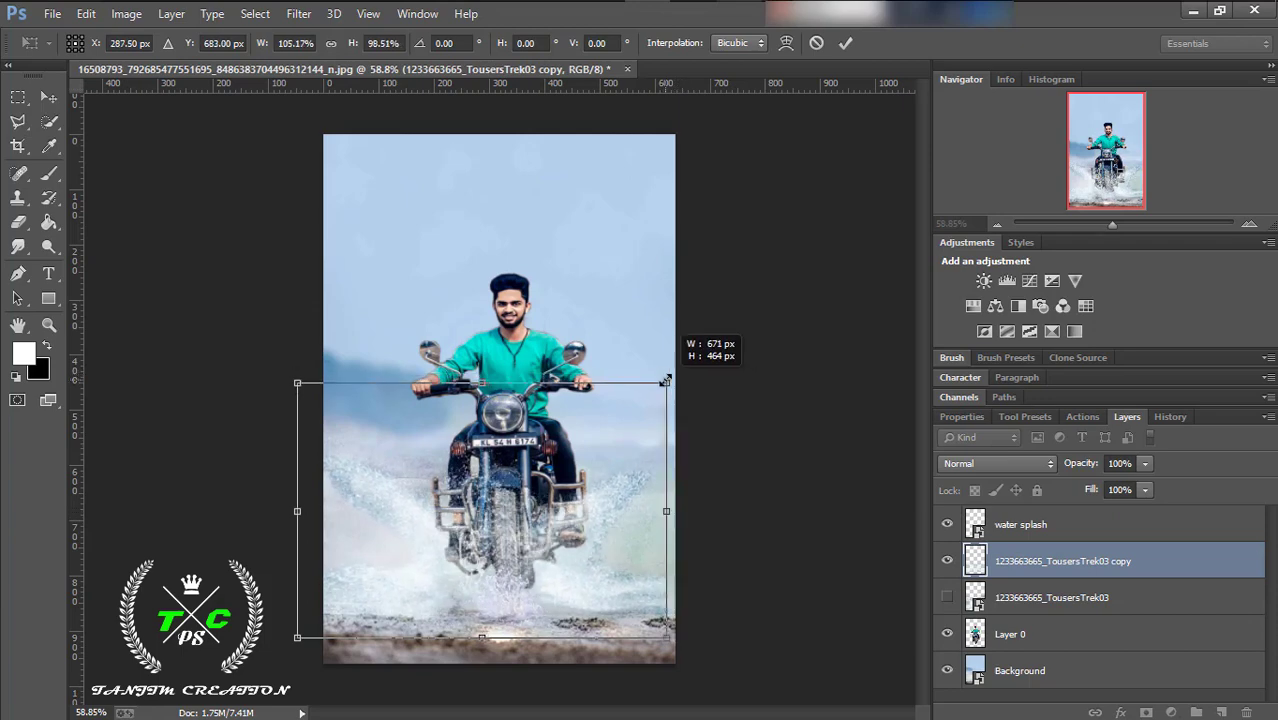
pyautogui.moveTo(671, 381); pyautogui.dragTo(673, 384)
pyautogui.moveTo(297, 383); pyautogui.dragTo(305, 381)
pyautogui.click(845, 42)
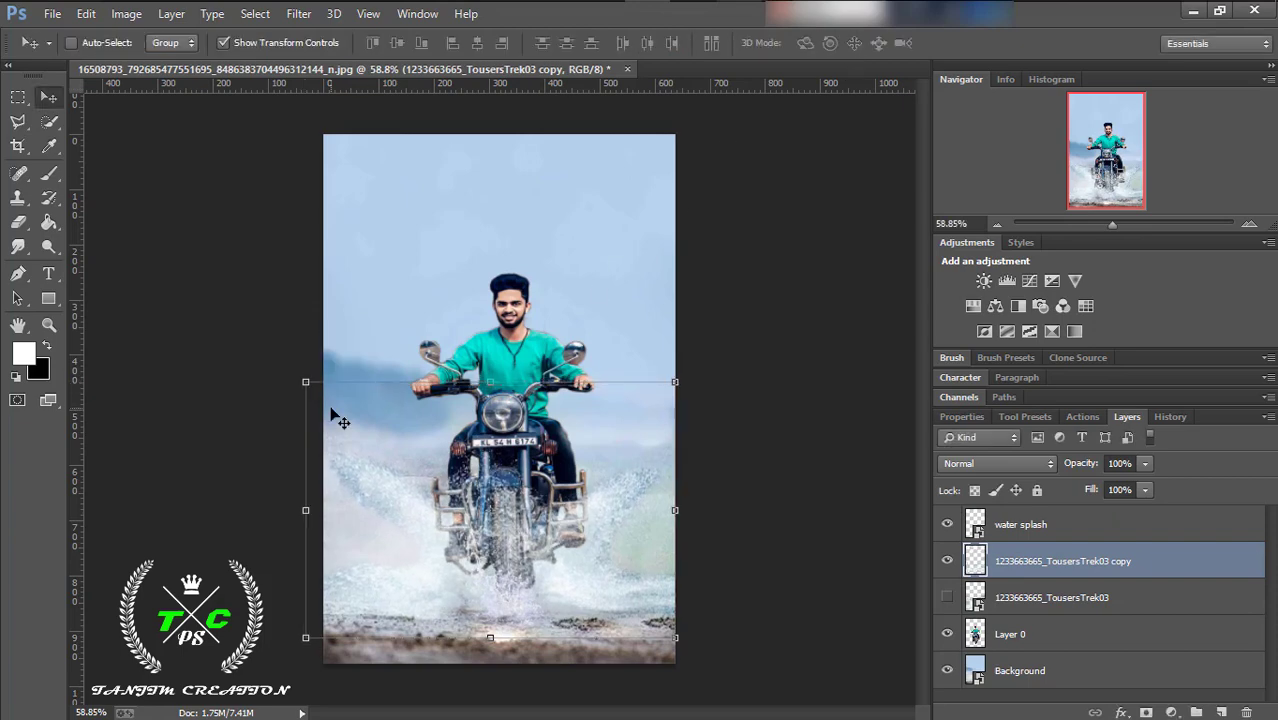
# Move and enlarge the water splash layer, tilting it about 7°.
pyautogui.click(1089, 527)
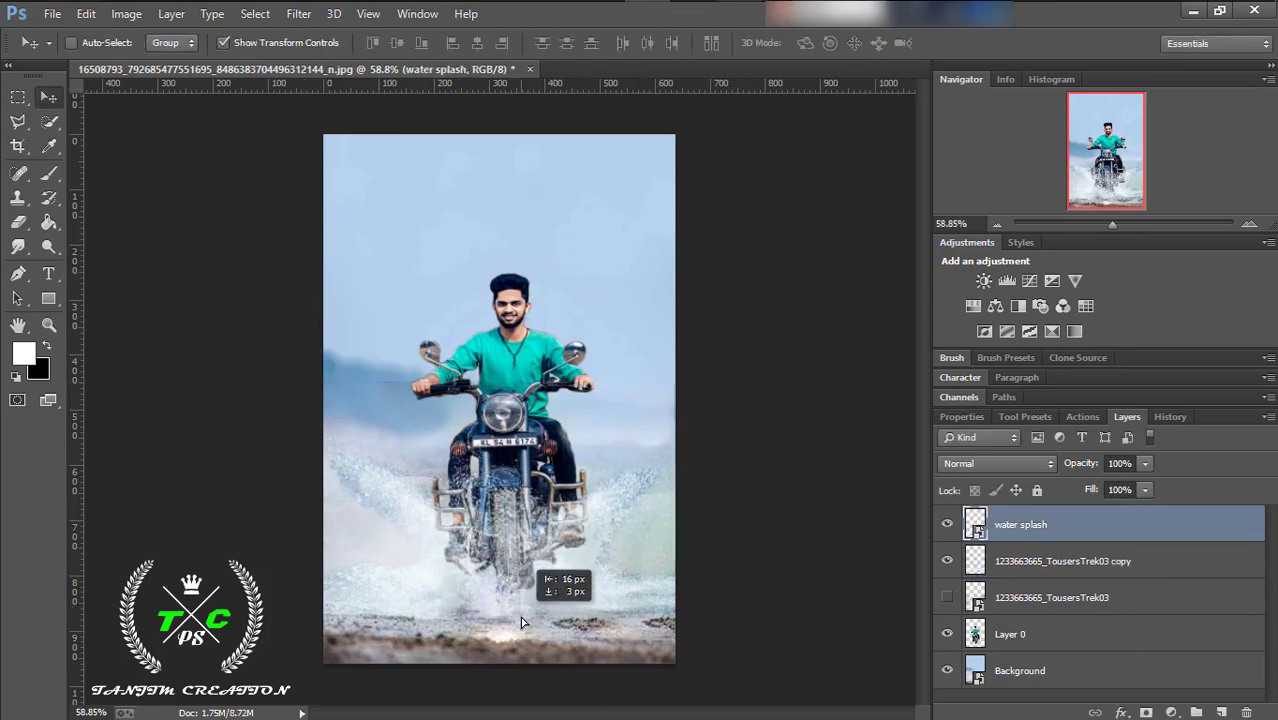
pyautogui.moveTo(512, 612); pyautogui.dragTo(535, 608)
pyautogui.hotkey('ctrl', 't')
pyautogui.moveTo(424, 426); pyautogui.dragTo(414, 387)
pyautogui.moveTo(679, 628); pyautogui.dragTo(709, 680)
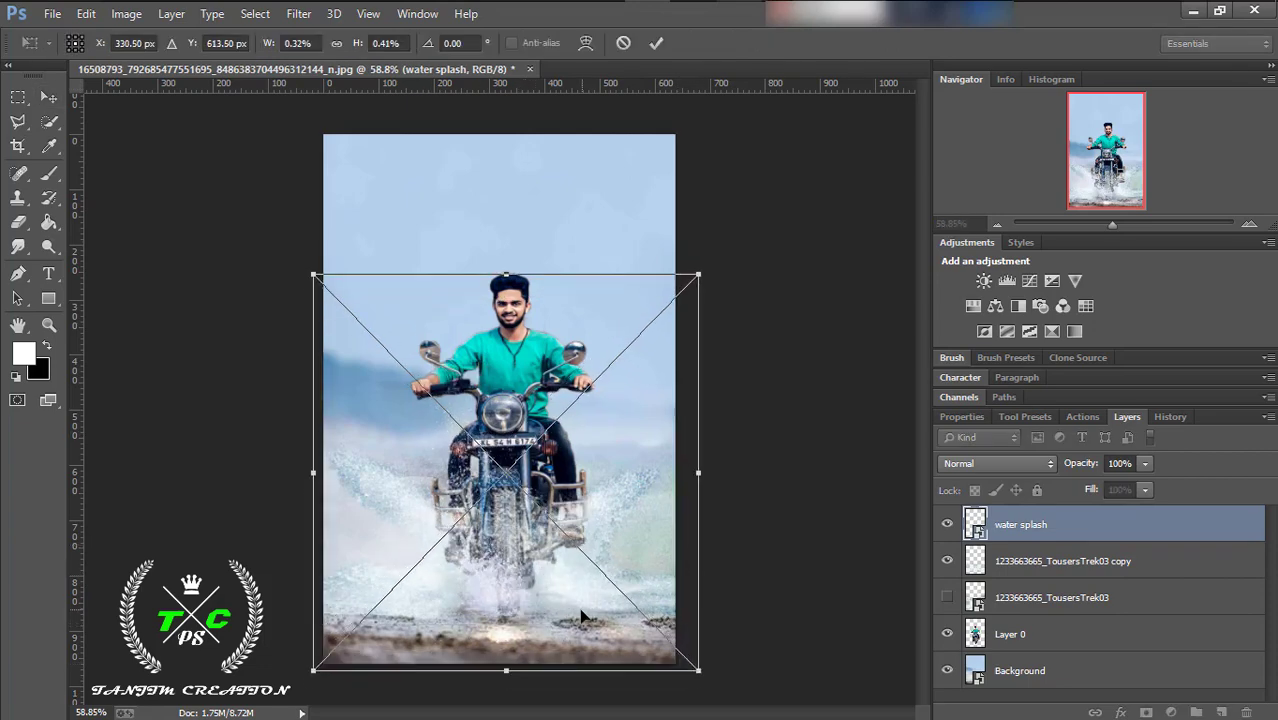
pyautogui.moveTo(457, 260); pyautogui.dragTo(485, 254)
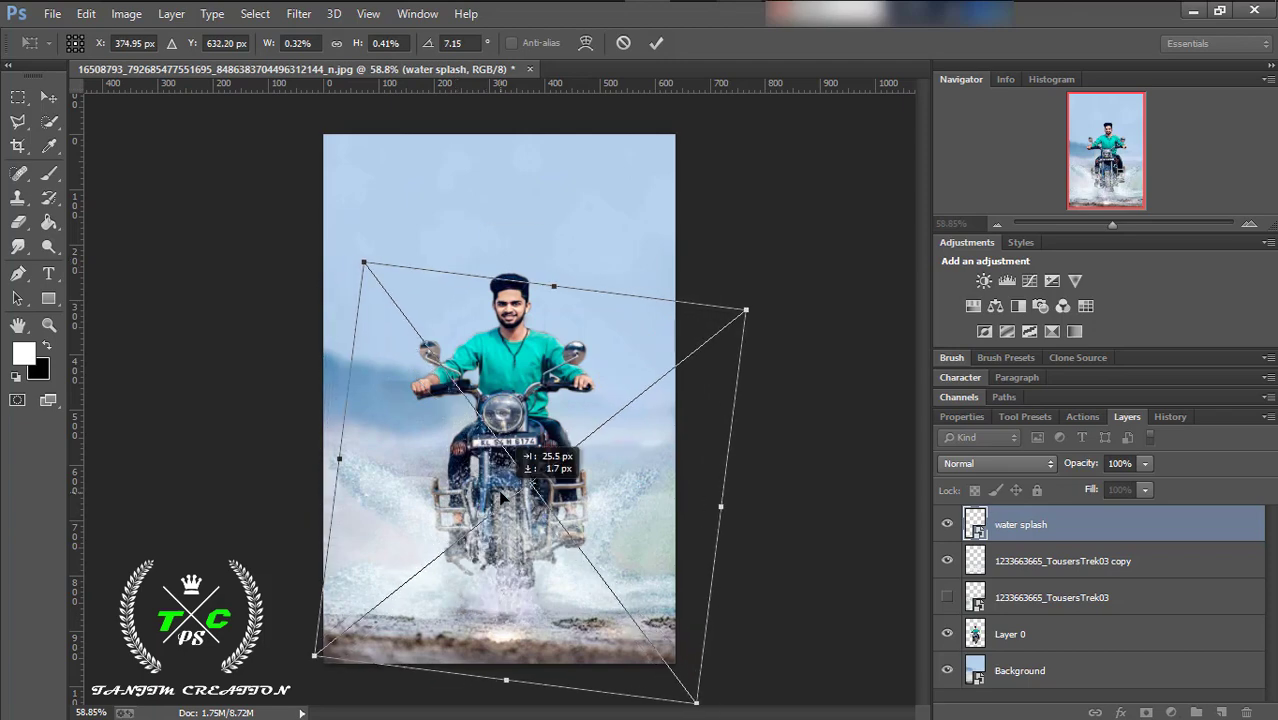
# Refine the tilted splash's corners, shift it about 16 px right, and apply the transform.
pyautogui.moveTo(487, 494)
pyautogui.mouseDown()
pyautogui.moveTo(503, 495)
pyautogui.moveTo(497, 512)
pyautogui.mouseUp()
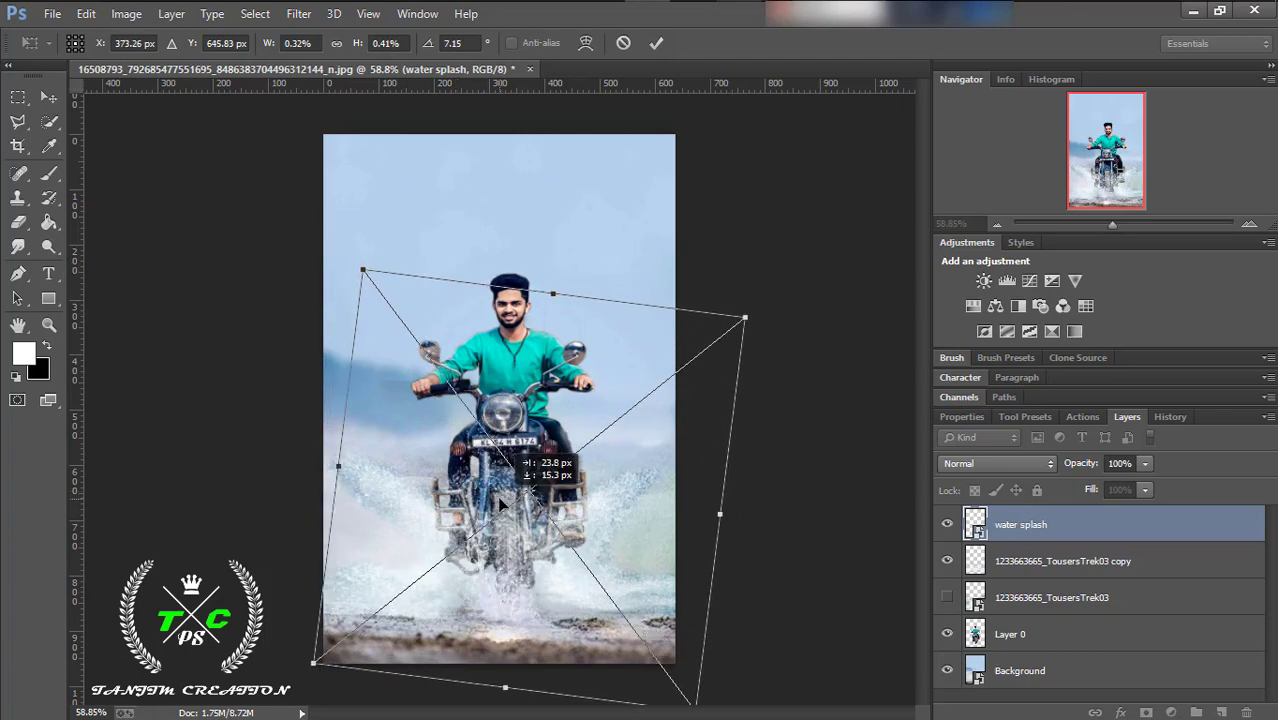
pyautogui.moveTo(352, 272); pyautogui.dragTo(389, 349)
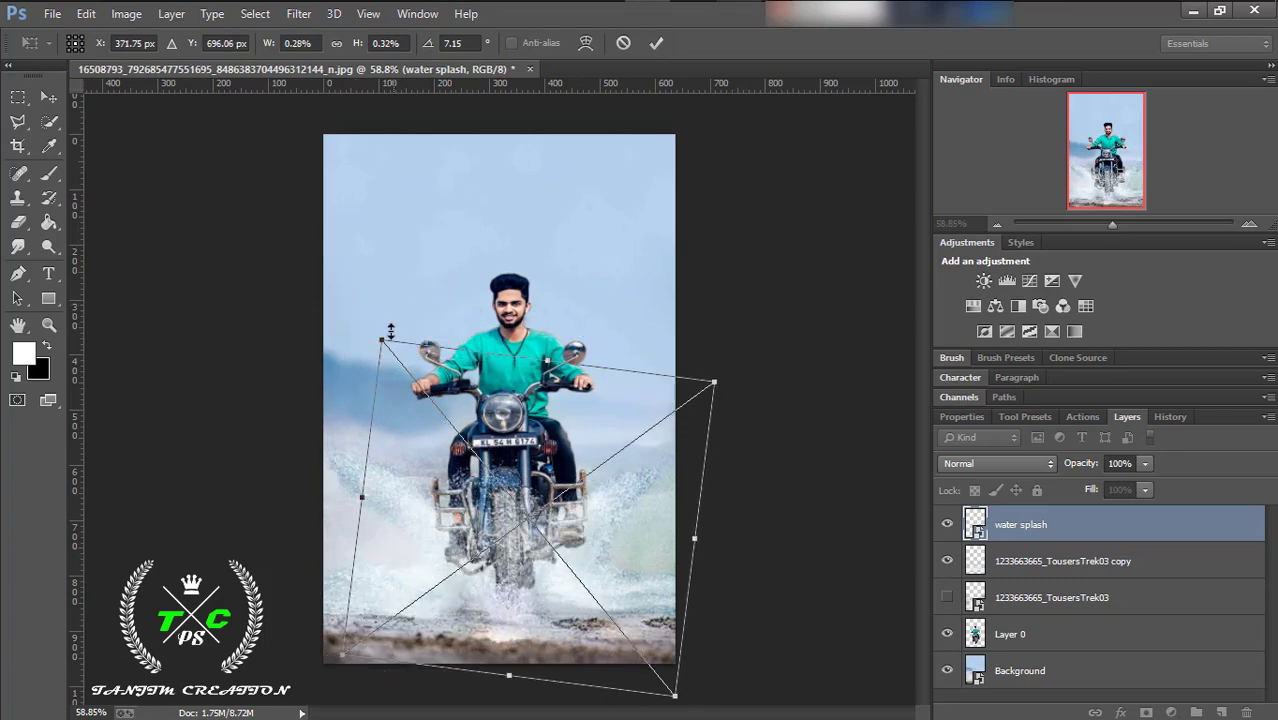
pyautogui.moveTo(389, 349); pyautogui.dragTo(354, 292)
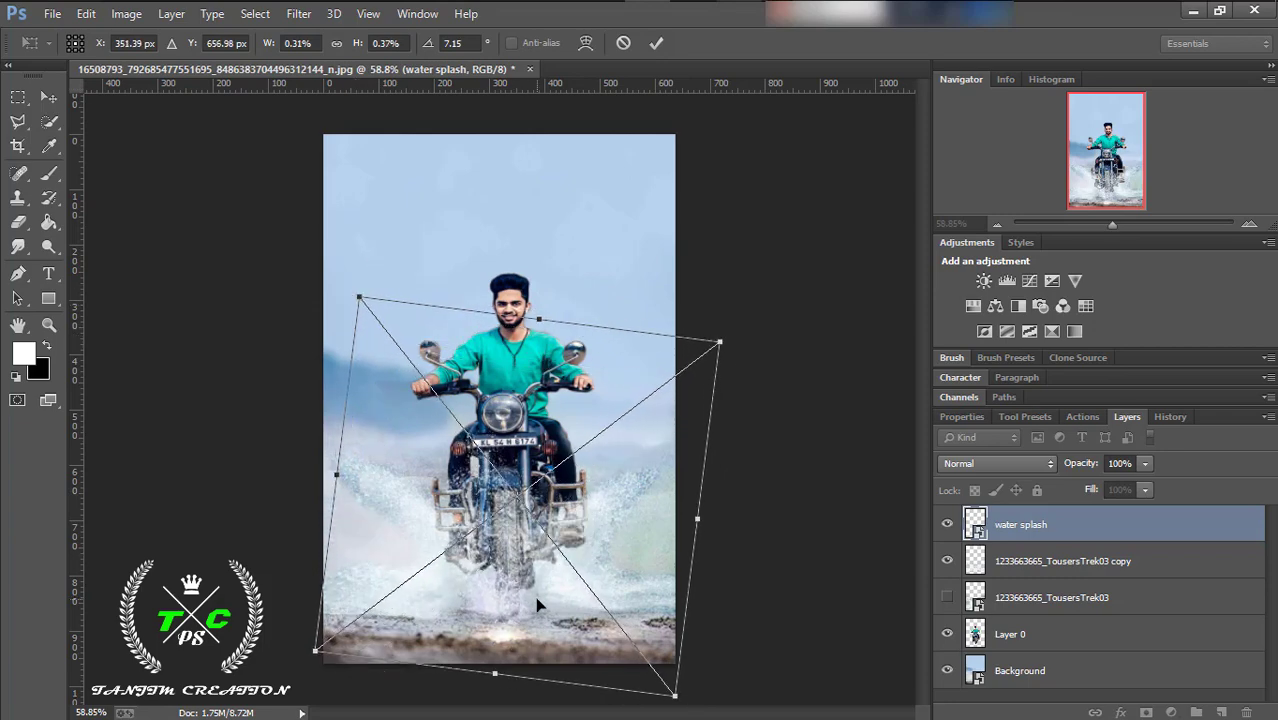
pyautogui.moveTo(534, 606); pyautogui.dragTo(543, 605)
pyautogui.click(656, 42)
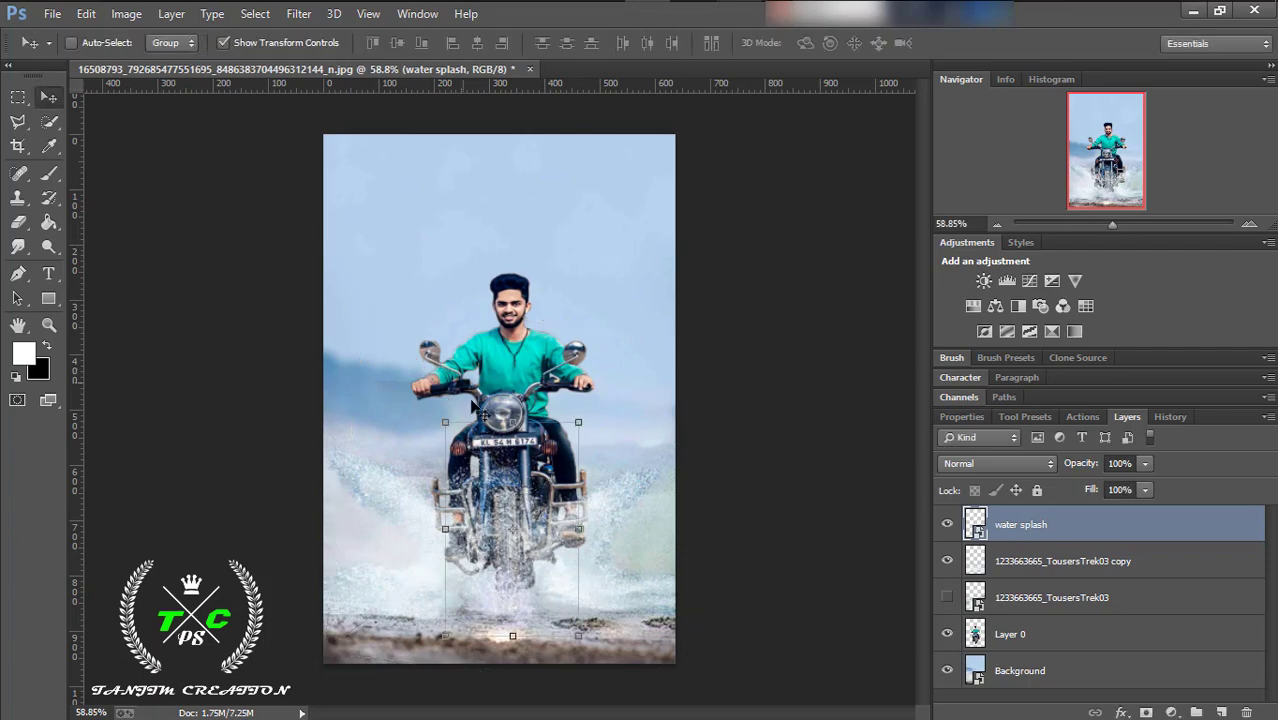
# Duplicate the water splash layer and distort and widen the copy around the bike.
pyautogui.hotkey('ctrl', 'j')
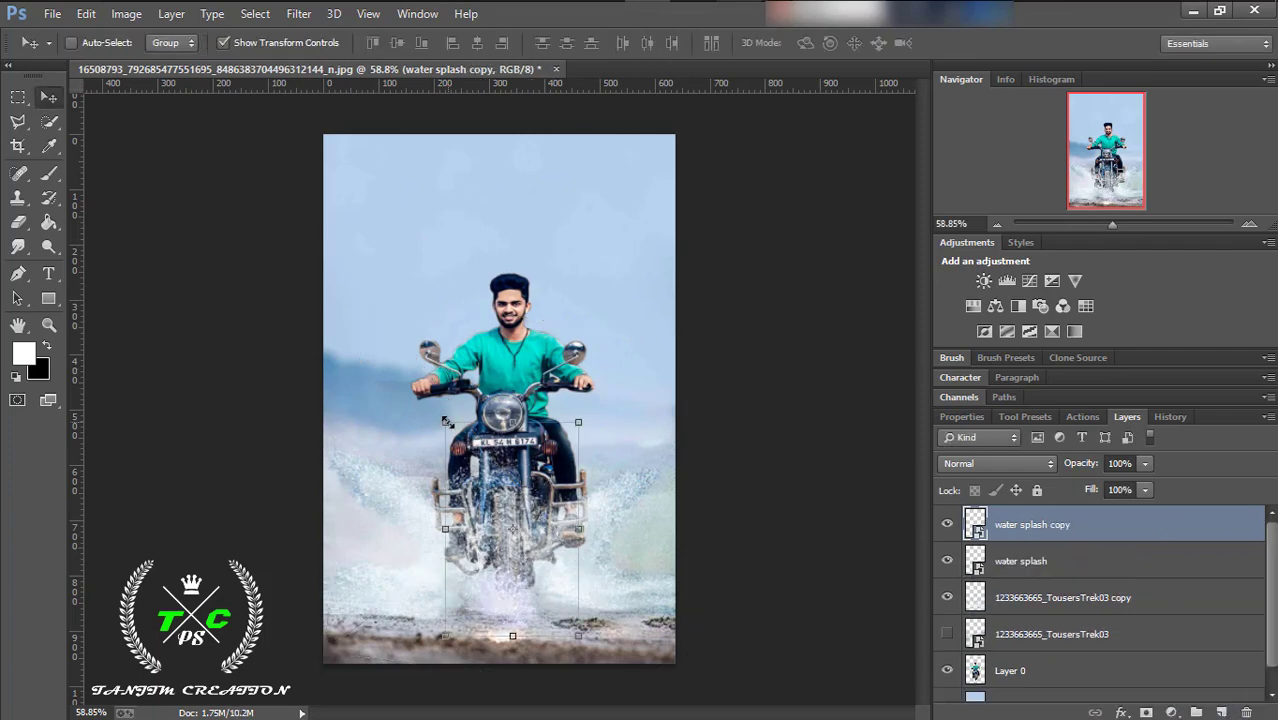
pyautogui.moveTo(446, 422)
pyautogui.mouseDown()
pyautogui.moveTo(545, 362)
pyautogui.moveTo(527, 568)
pyautogui.mouseUp()
pyautogui.moveTo(655, 486); pyautogui.dragTo(664, 485)
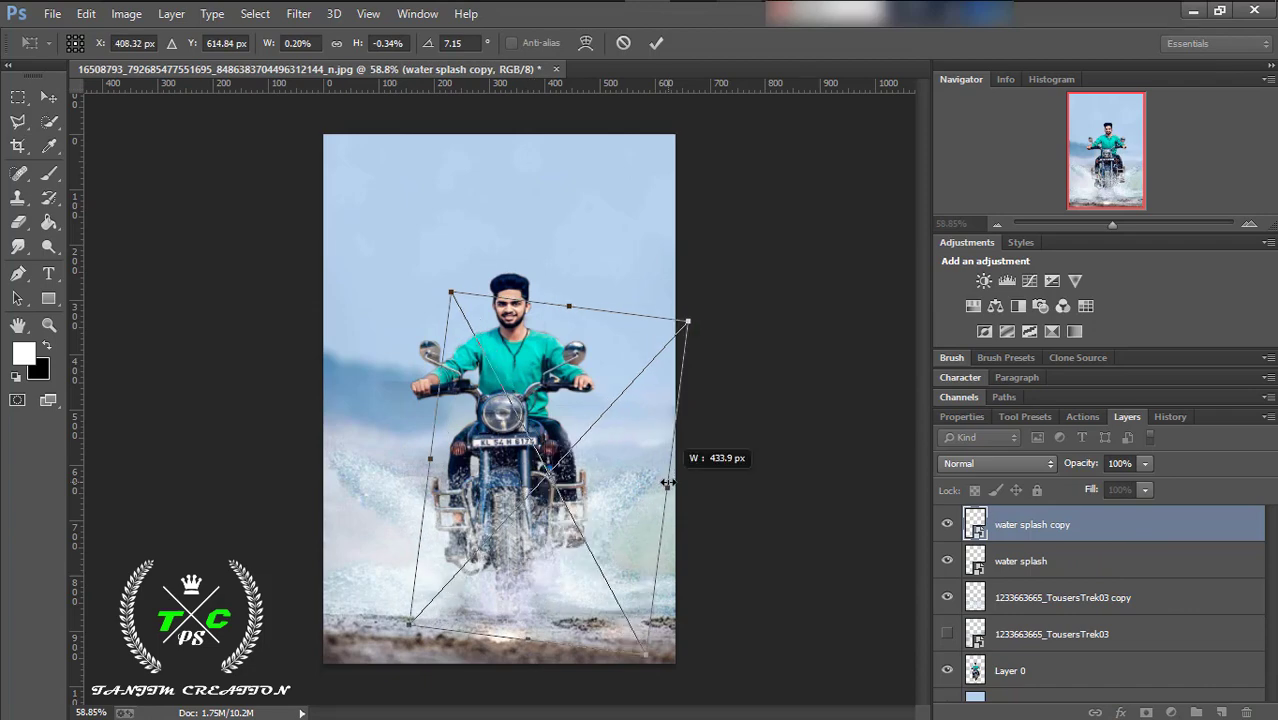
pyautogui.moveTo(502, 584); pyautogui.dragTo(528, 599)
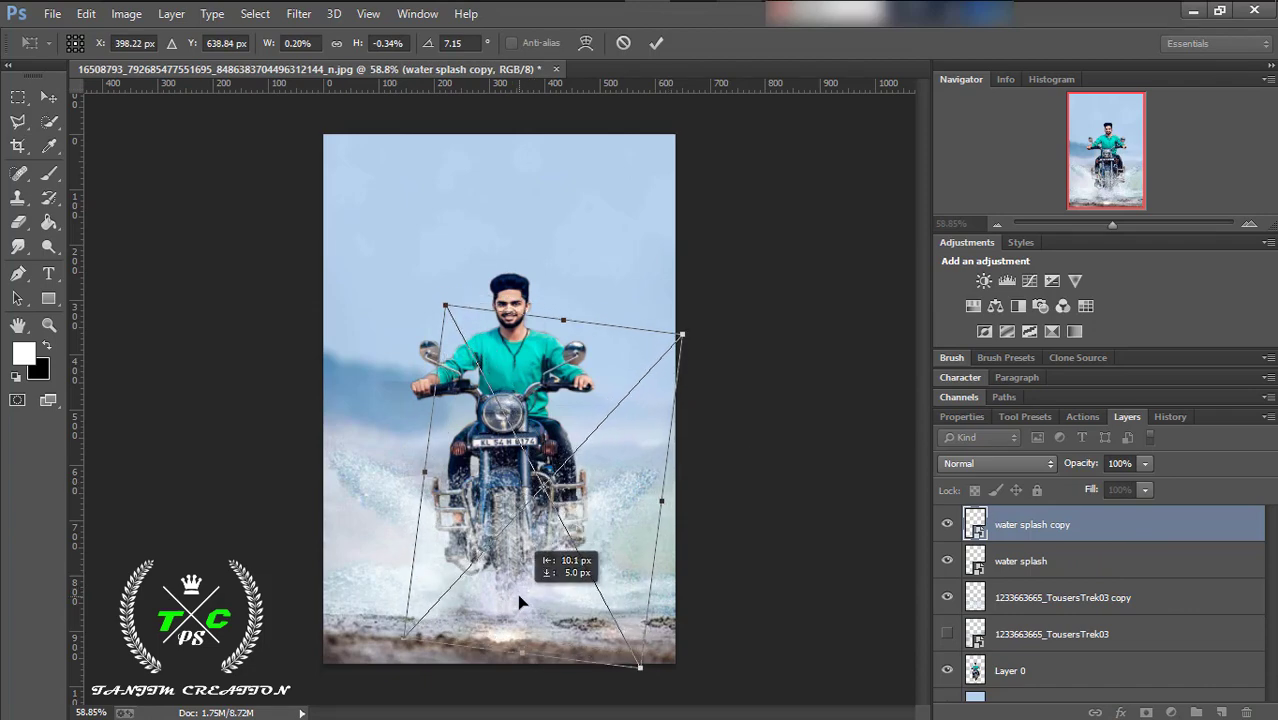
pyautogui.moveTo(417, 387)
pyautogui.mouseDown()
pyautogui.moveTo(403, 387)
pyautogui.moveTo(417, 390)
pyautogui.mouseUp()
pyautogui.moveTo(557, 288); pyautogui.dragTo(555, 288)
pyautogui.click(656, 43)
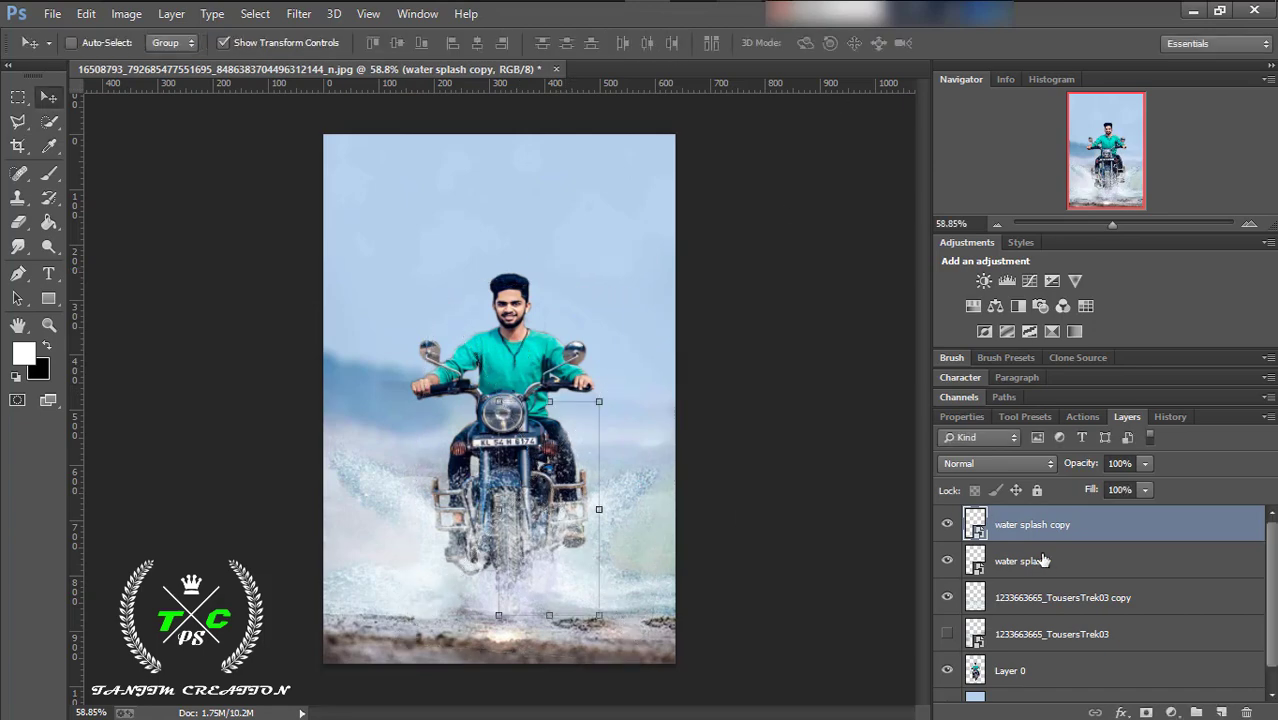
# Transform the original water splash: rotate it under 1°, narrow its left edge, nudge it.
pyautogui.click(1020, 561)
pyautogui.hotkey('ctrl', 't')
pyautogui.moveTo(480, 305)
pyautogui.mouseDown()
pyautogui.moveTo(488, 298)
pyautogui.moveTo(330, 292)
pyautogui.mouseUp()
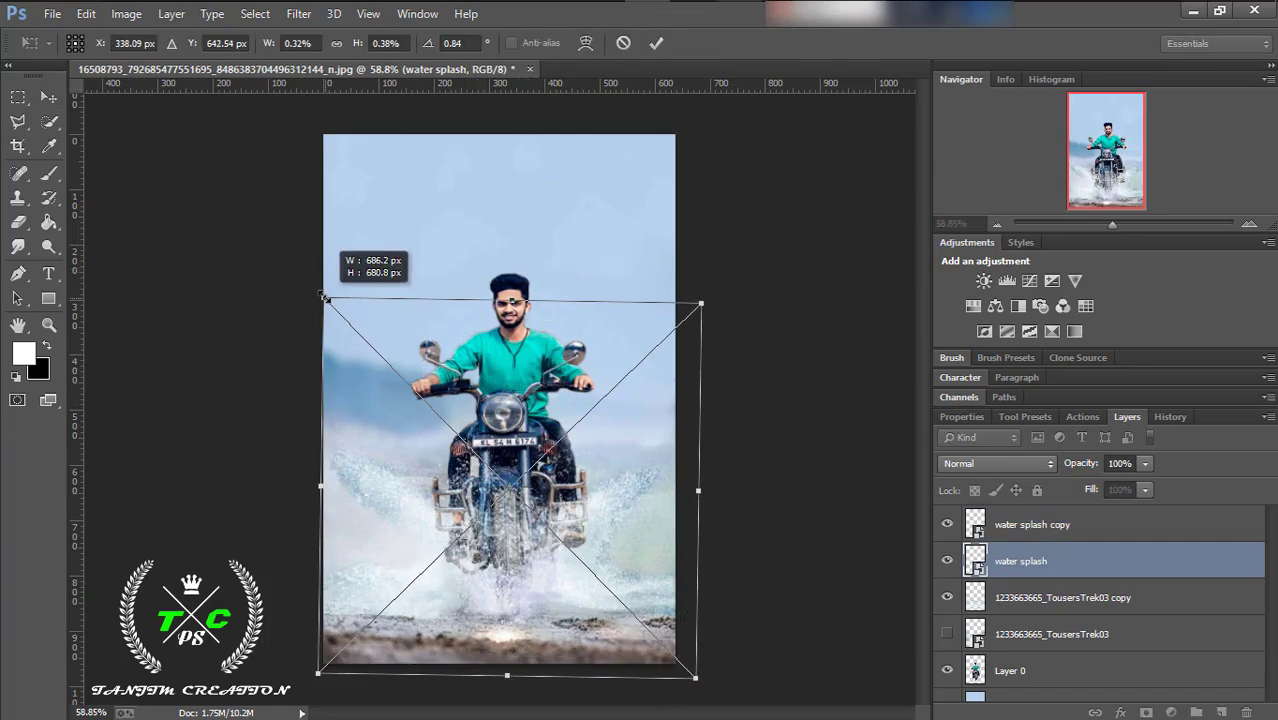
pyautogui.moveTo(525, 614); pyautogui.dragTo(519, 602)
pyautogui.moveTo(335, 491); pyautogui.dragTo(330, 491)
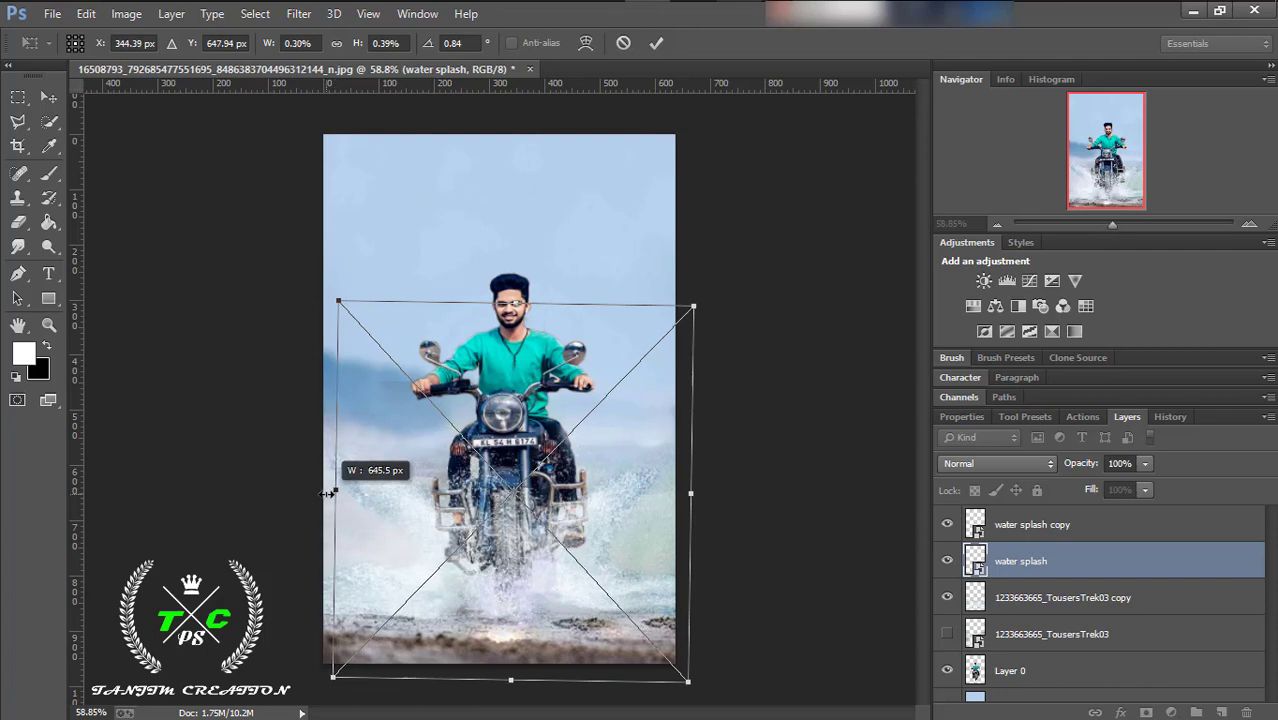
pyautogui.moveTo(592, 552); pyautogui.dragTo(587, 557)
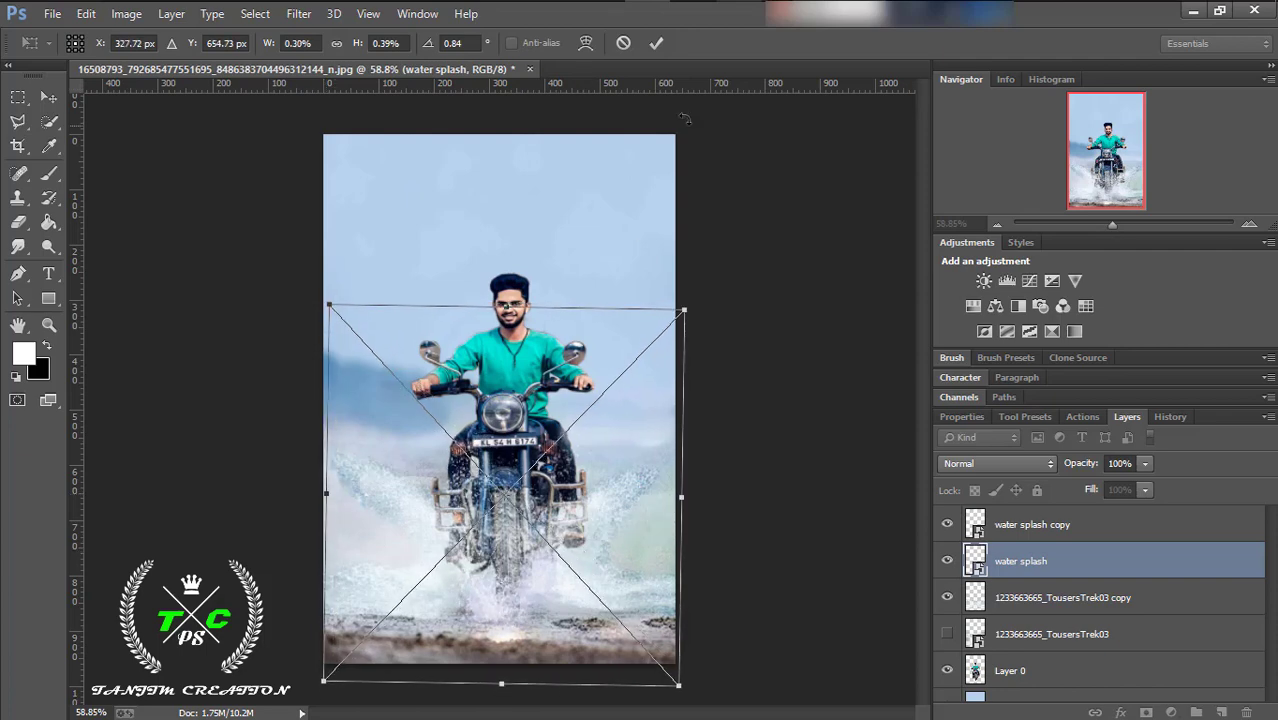
pyautogui.press('Return')
# Zoom in and reposition the water splash, raising and widening its top-left corner.
pyautogui.press('z')
pyautogui.moveTo(430, 627); pyautogui.dragTo(483, 627)
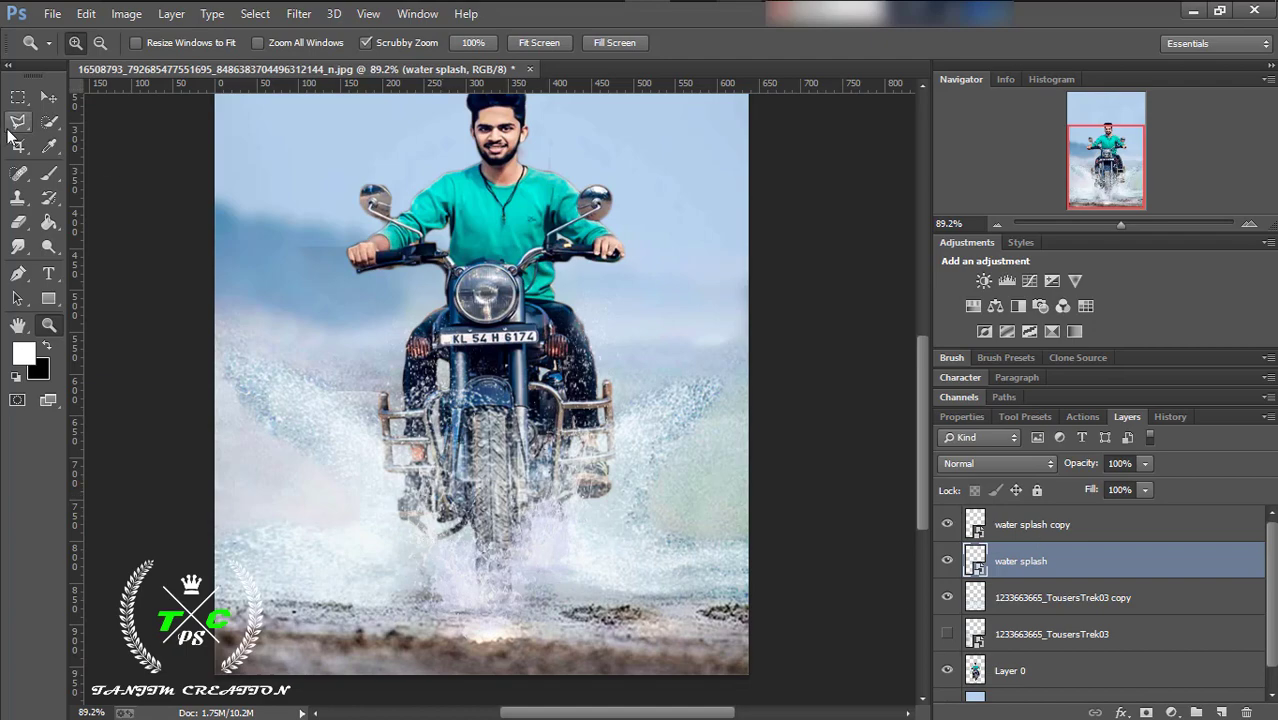
pyautogui.press('v')
pyautogui.hotkey('ctrl', 't')
pyautogui.moveTo(382, 314); pyautogui.dragTo(620, 530)
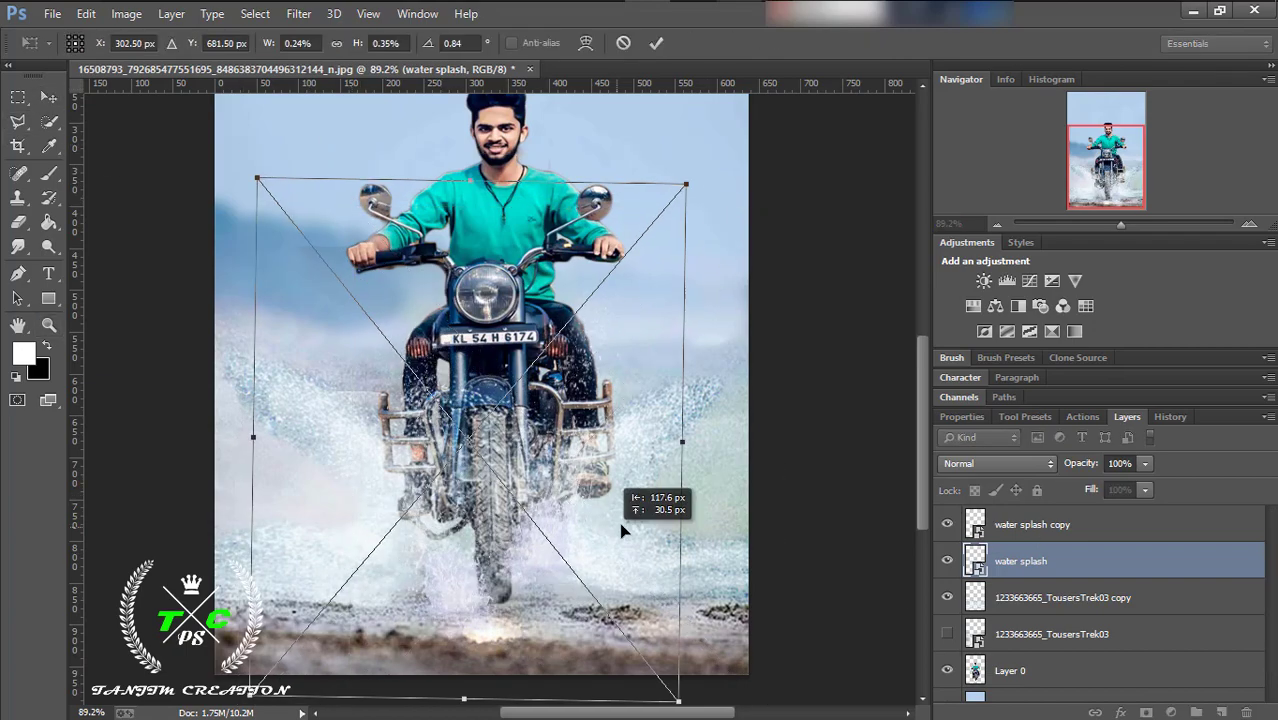
pyautogui.moveTo(253, 437); pyautogui.dragTo(294, 422)
pyautogui.moveTo(420, 540); pyautogui.dragTo(442, 584)
pyautogui.moveTo(294, 422); pyautogui.dragTo(302, 428)
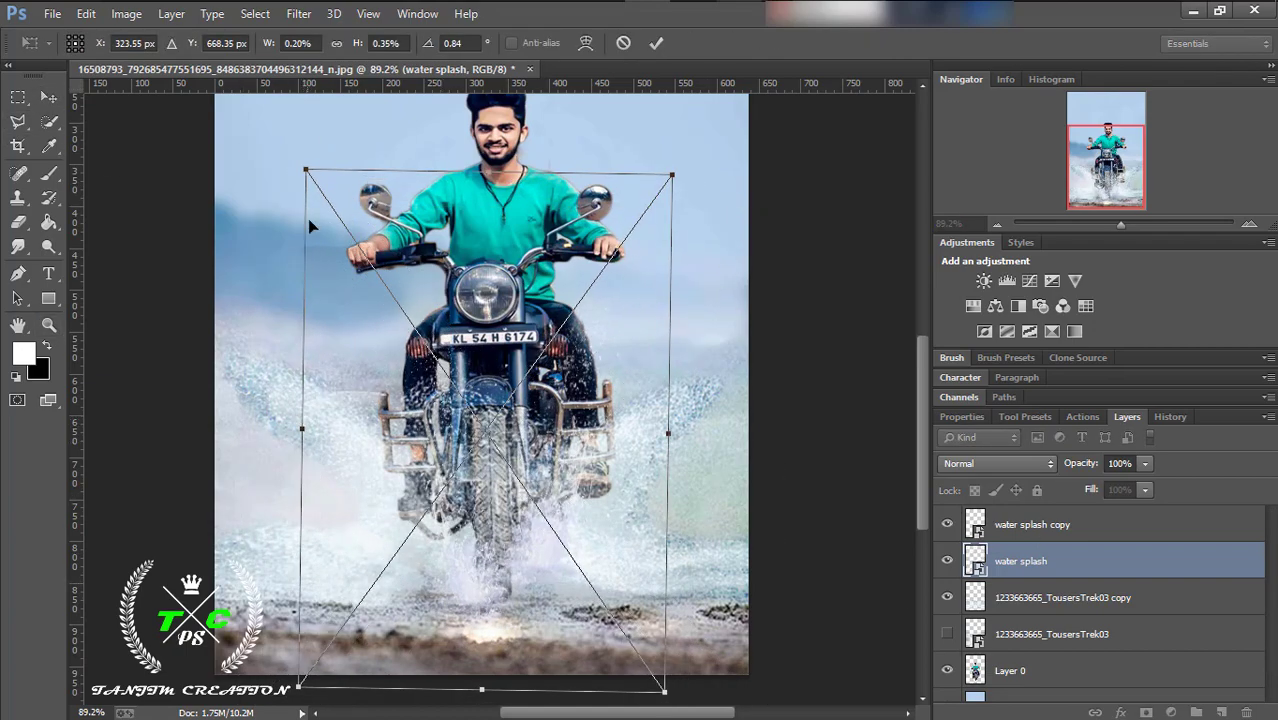
pyautogui.moveTo(305, 169); pyautogui.dragTo(294, 145)
pyautogui.moveTo(492, 526); pyautogui.dragTo(508, 540)
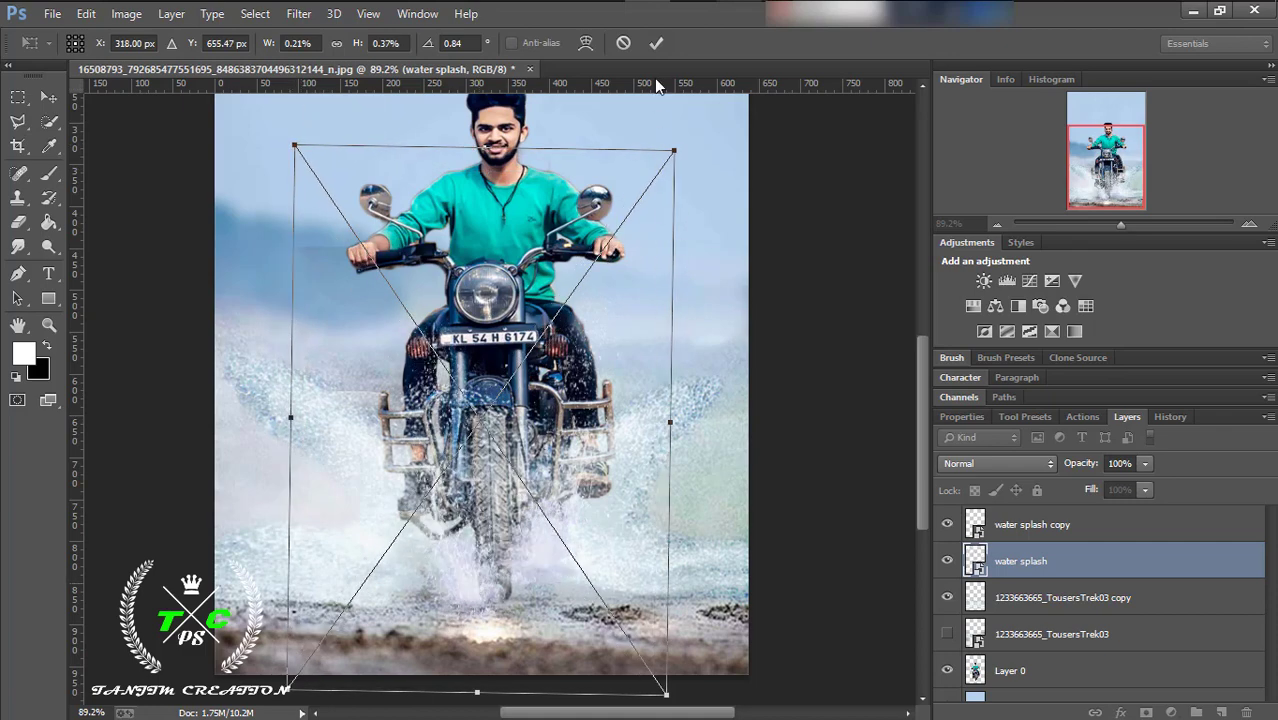
pyautogui.click(656, 43)
# Move the water splash copy and pull its right edge inward, committing at about 4.72° tilt.
pyautogui.click(1030, 524)
pyautogui.hotkey('ctrl', 't')
pyautogui.moveTo(621, 276); pyautogui.dragTo(613, 447)
pyautogui.moveTo(724, 436); pyautogui.dragTo(707, 440)
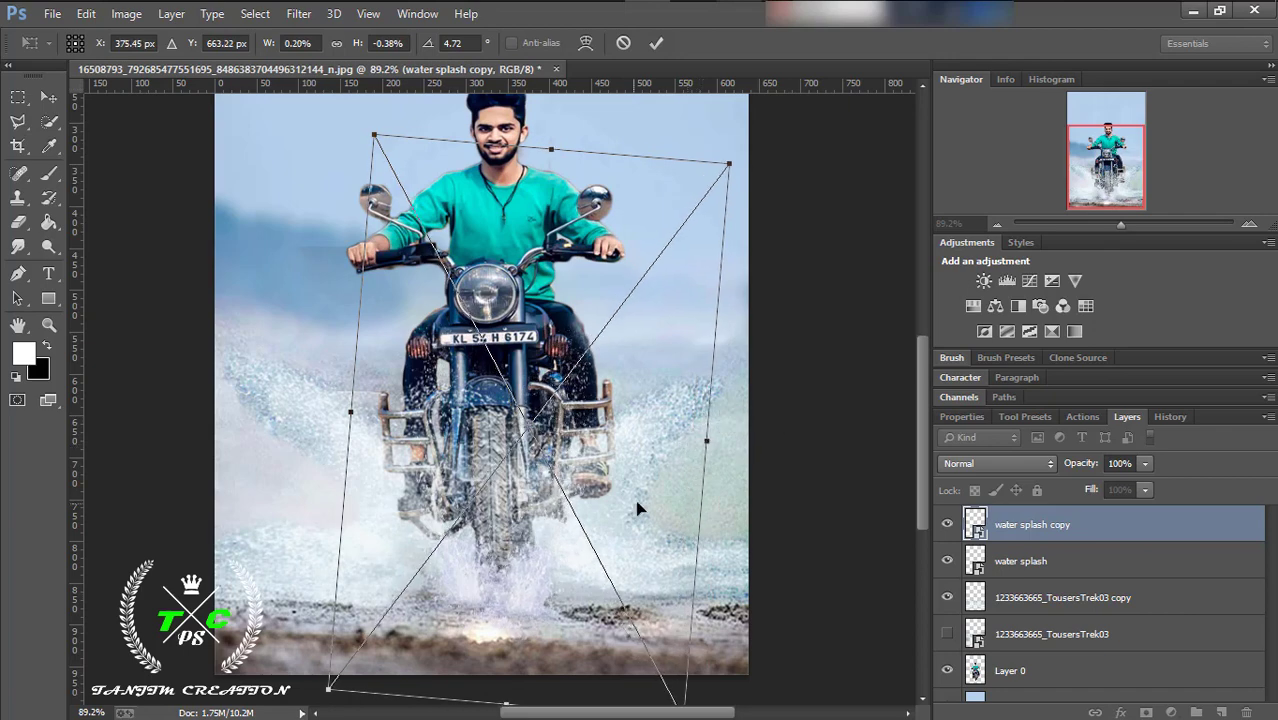
pyautogui.moveTo(637, 509); pyautogui.dragTo(642, 499)
pyautogui.click(656, 43)
pyautogui.press('z')
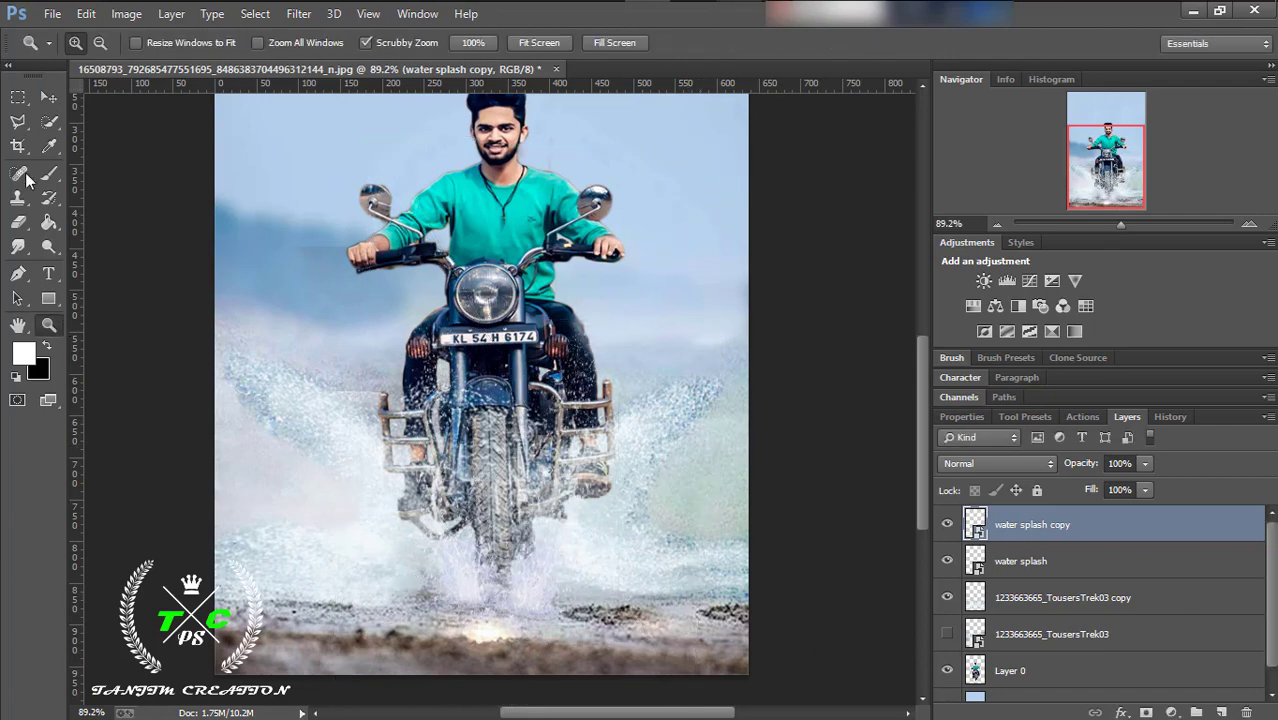
pyautogui.click(18, 222)
# Rasterize both the water splash copy and the water splash layers for erasing.
pyautogui.click(504, 529)
pyautogui.press('Return')
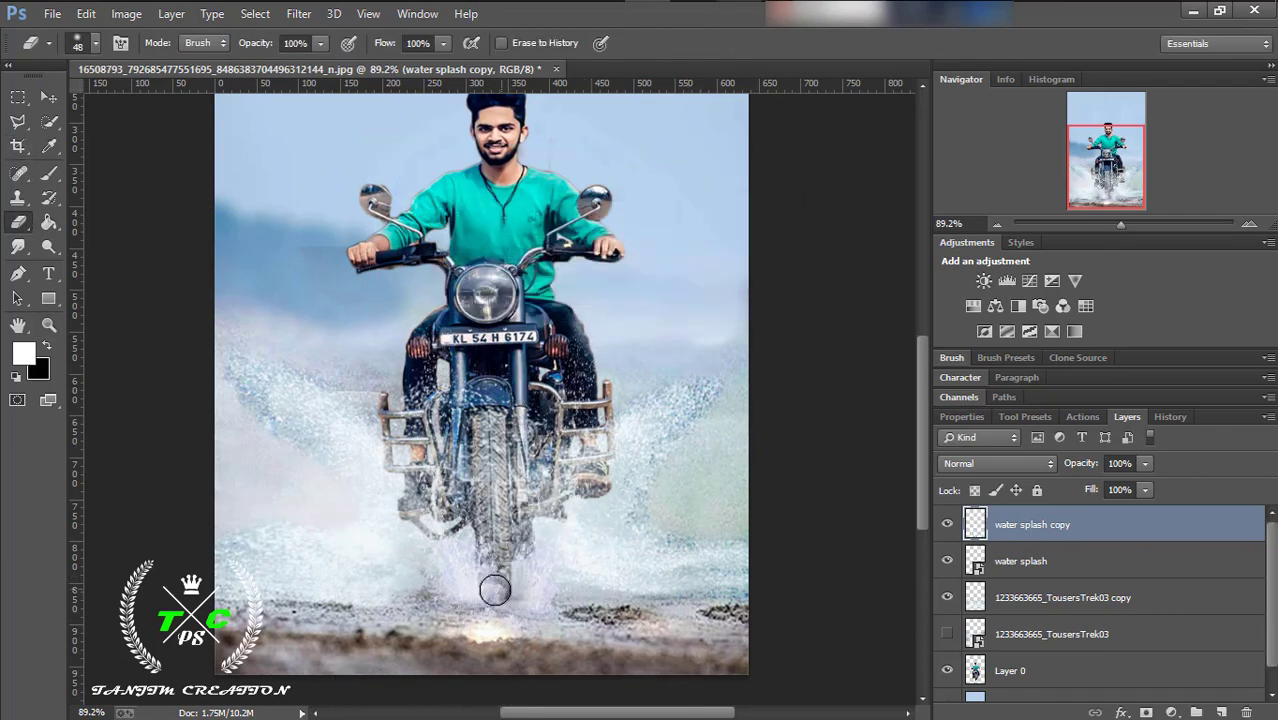
pyautogui.click(1030, 561)
pyautogui.click(523, 583)
pyautogui.press('Return')
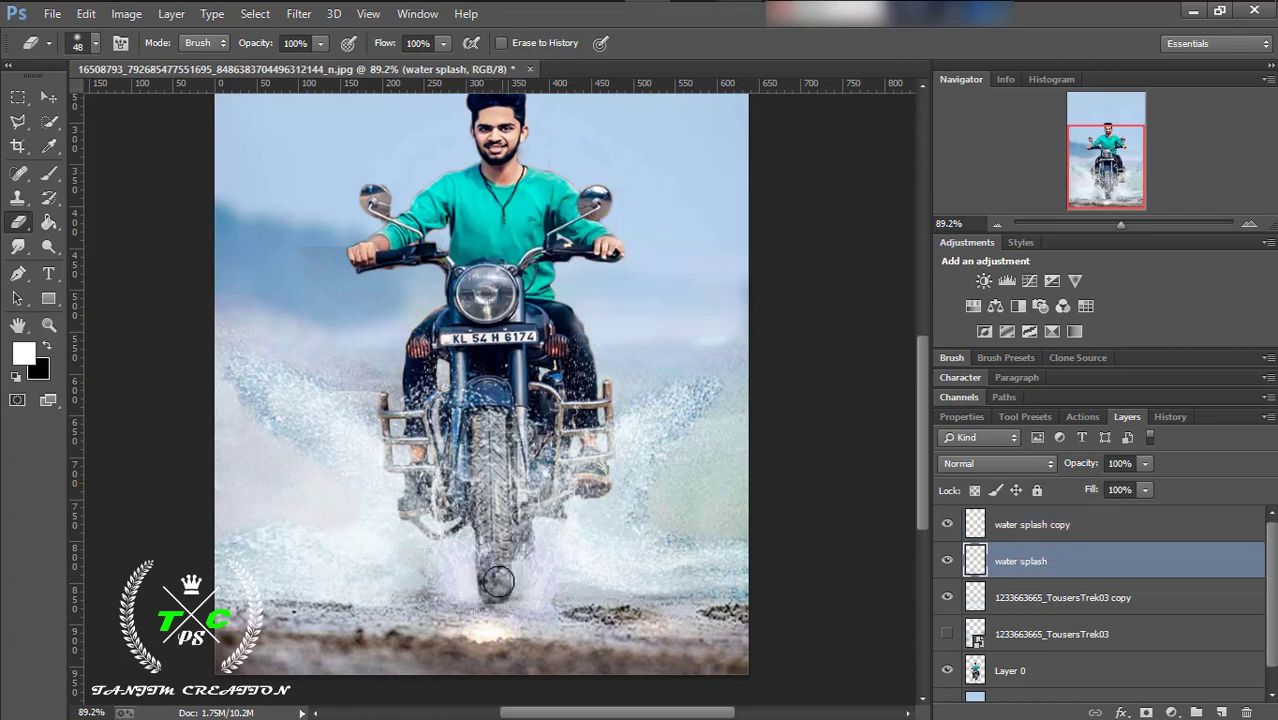
# Zoom out and move the TousersTrek03 copy layer about 39 px down.
pyautogui.press('z')
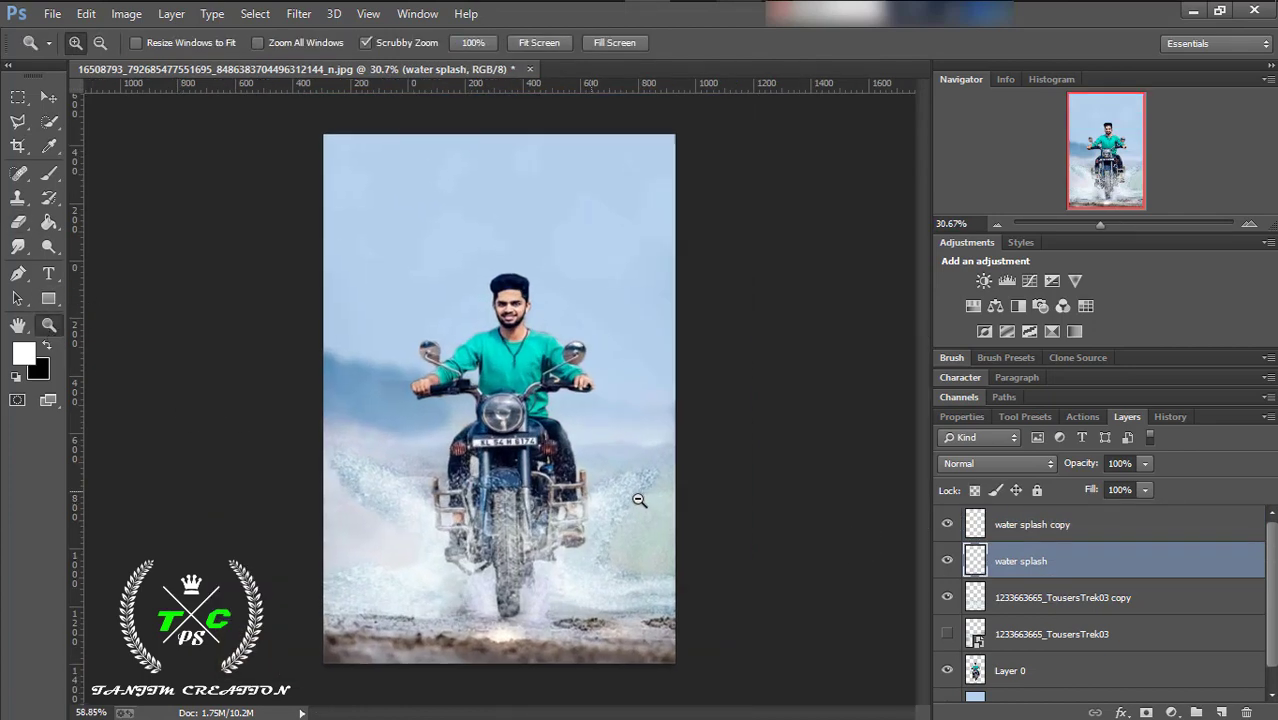
pyautogui.keyDown('alt'); pyautogui.click(606, 579); pyautogui.keyUp('alt')
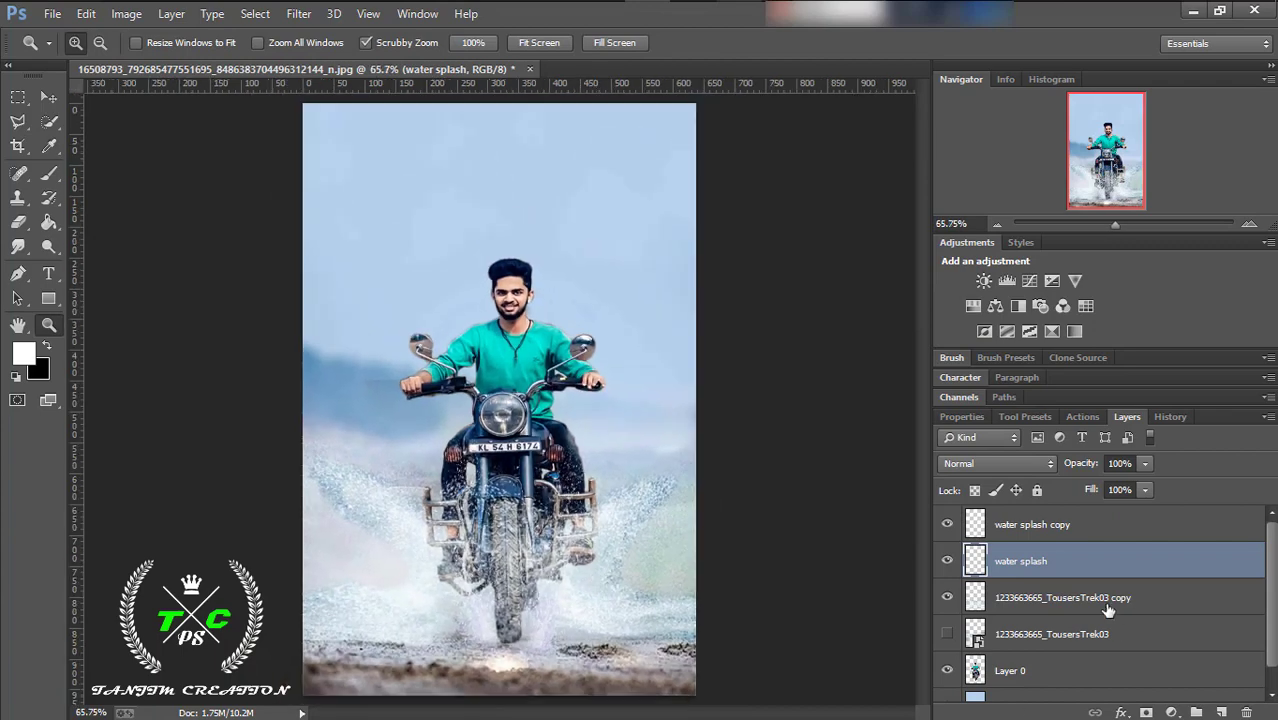
pyautogui.click(1108, 598)
pyautogui.press('v')
pyautogui.moveTo(567, 623); pyautogui.dragTo(567, 649)
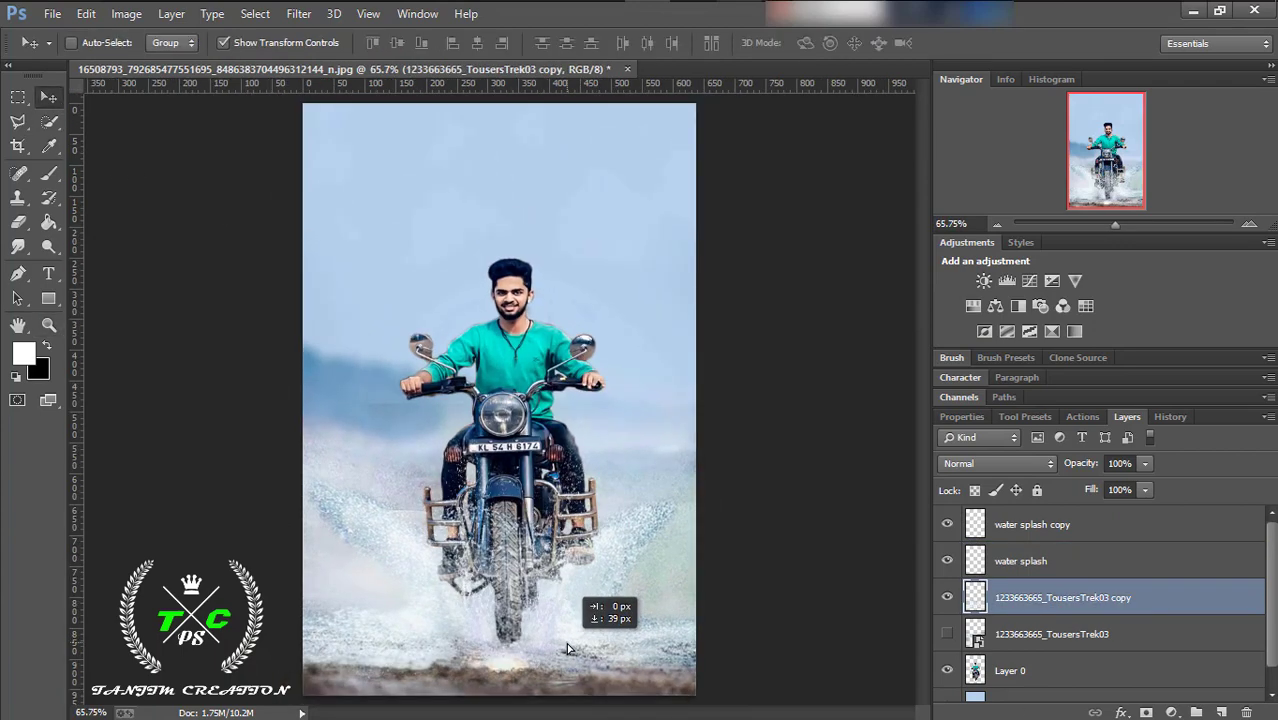
# Squash the TousersTrek03 copy layer to 97% height.
pyautogui.moveTo(567, 649); pyautogui.dragTo(567, 646)
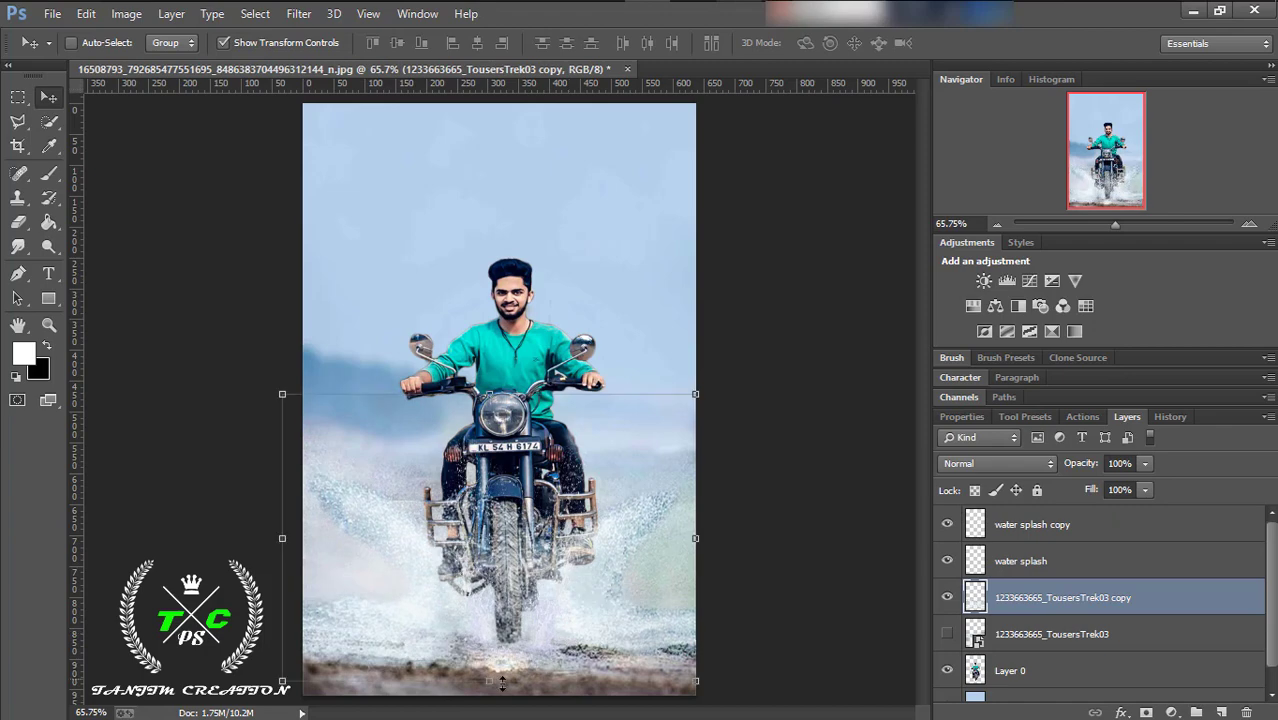
pyautogui.moveTo(502, 681); pyautogui.dragTo(502, 672)
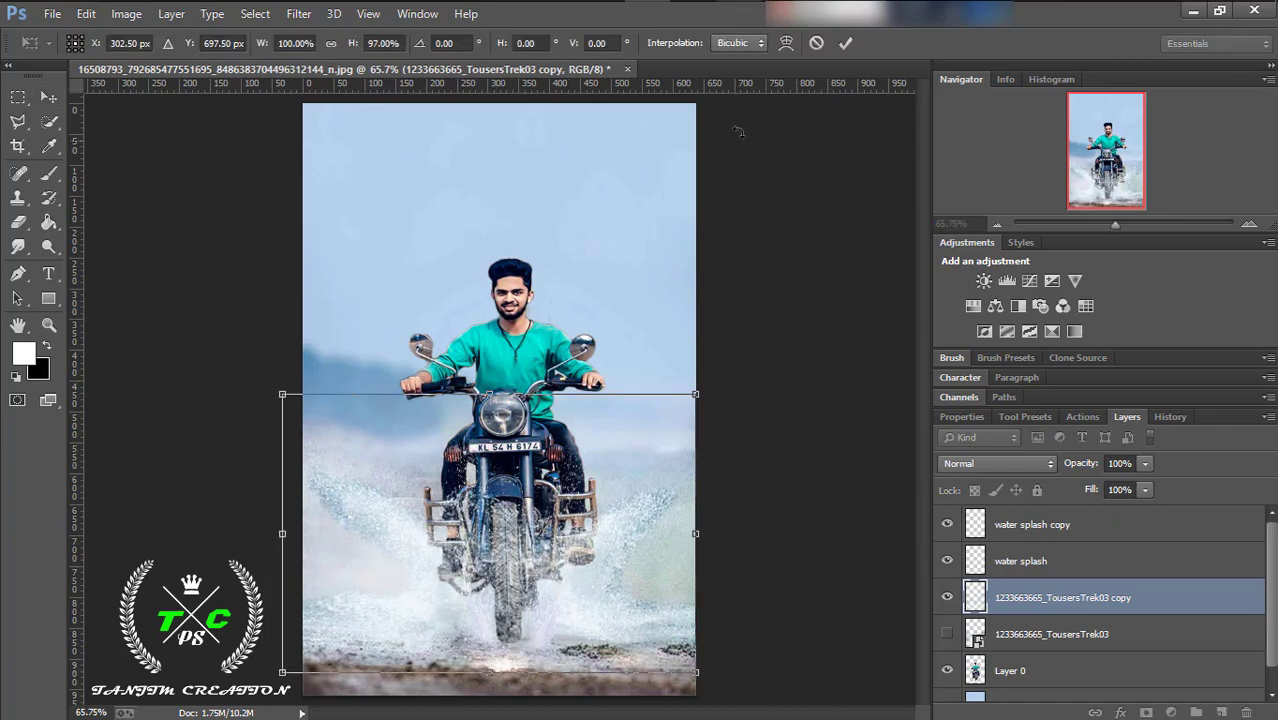
pyautogui.press('Return')
# Zoom out and select both water splash layers for merging.
pyautogui.click(49, 326)
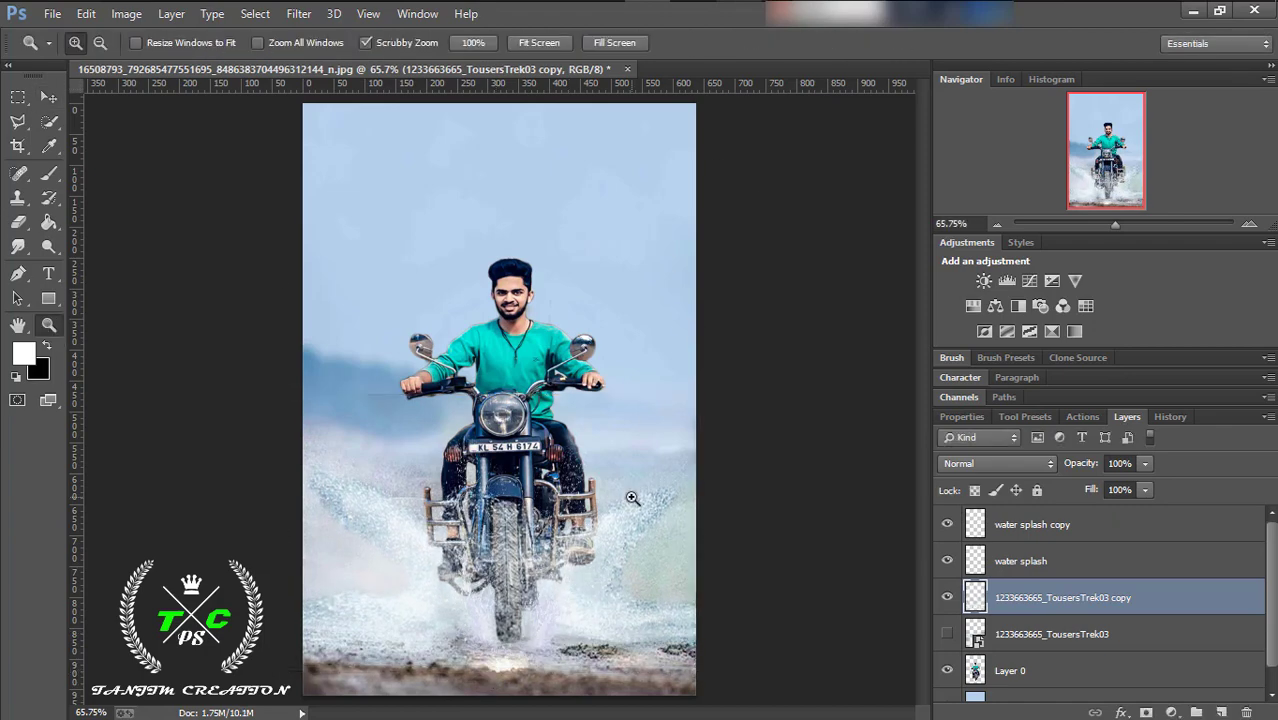
pyautogui.moveTo(632, 497); pyautogui.dragTo(600, 497)
pyautogui.click(1032, 524)
pyautogui.keyDown('shift'); pyautogui.click(1020, 561); pyautogui.keyUp('shift')
pyautogui.rightClick(1025, 561)
# Merge the two splash layers and shift the result toward cyan and yellow with Color Balance.
pyautogui.click(665, 574)
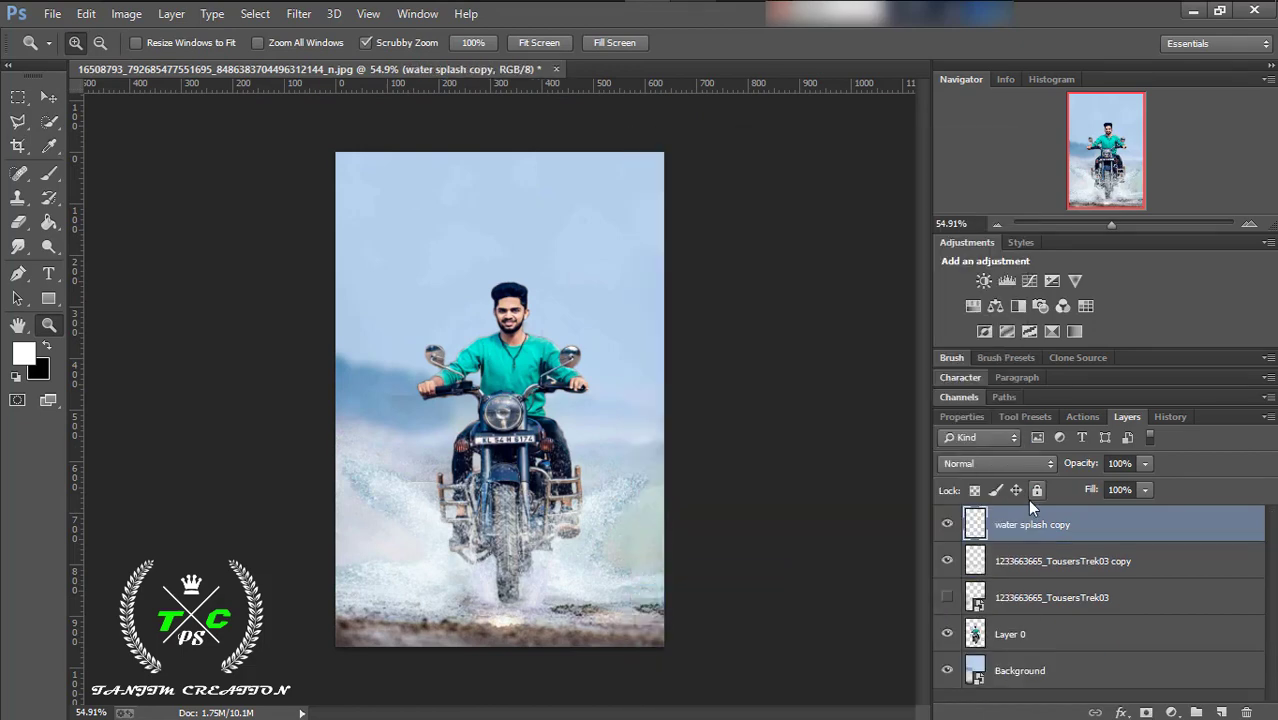
pyautogui.click(110, 16)
pyautogui.moveTo(154, 61)
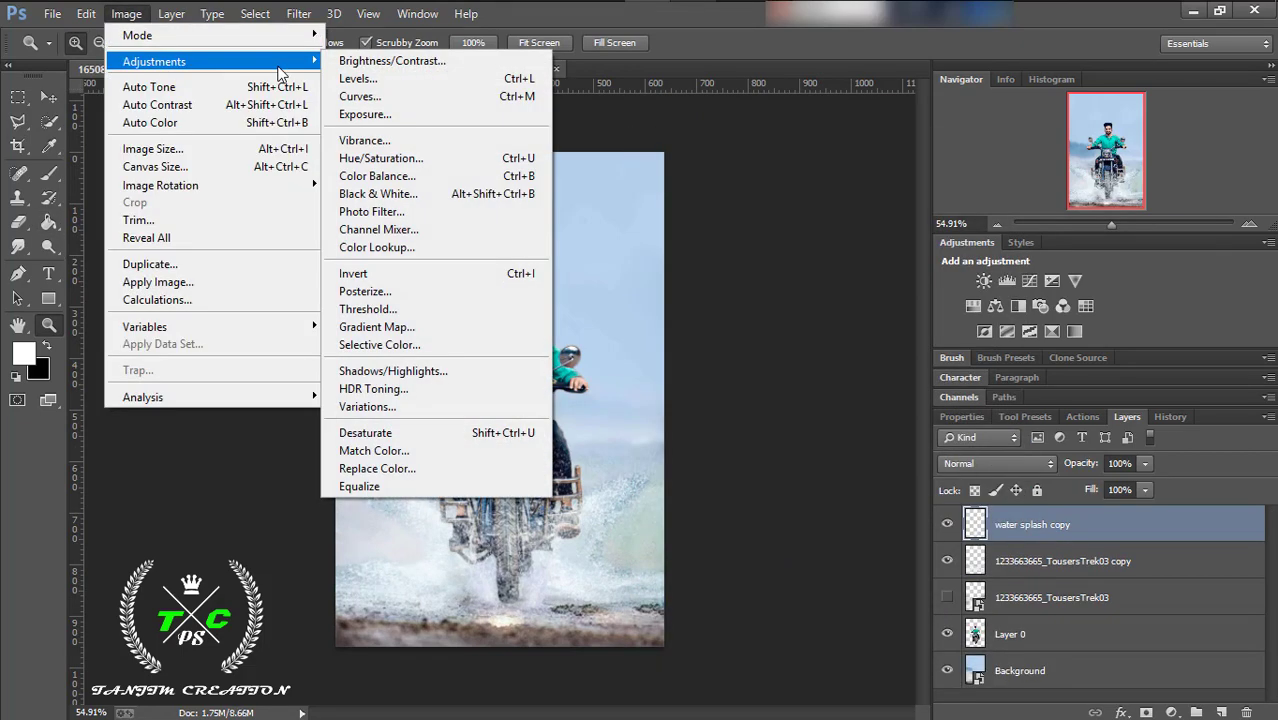
pyautogui.click(560, 185)
pyautogui.moveTo(873, 243); pyautogui.dragTo(866, 244)
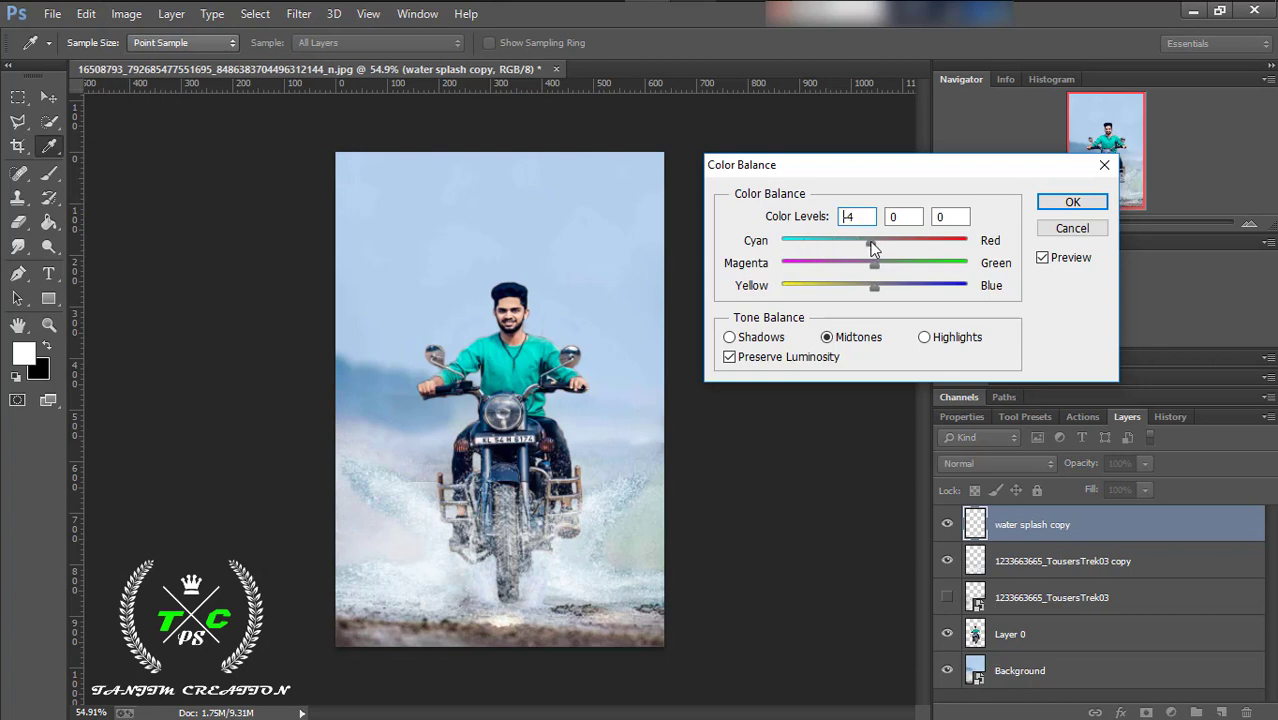
pyautogui.moveTo(874, 288); pyautogui.dragTo(860, 288)
pyautogui.click(1050, 204)
pyautogui.press('z')
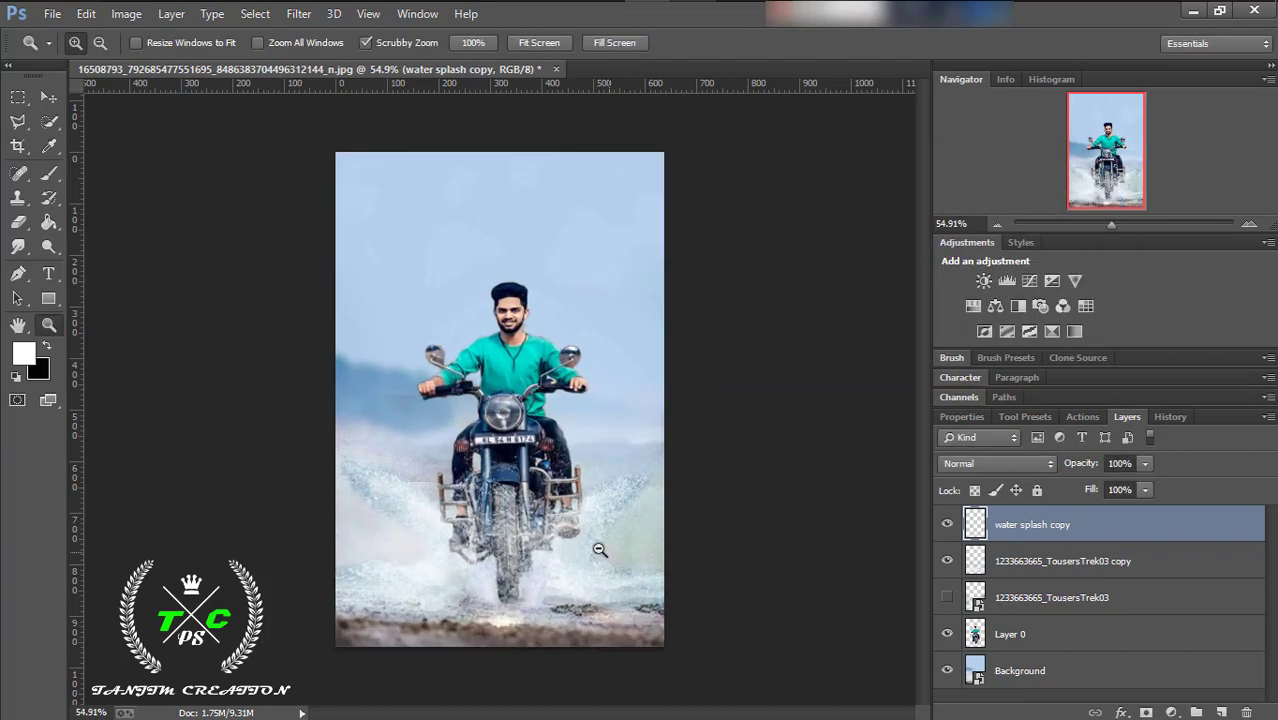
pyautogui.moveTo(459, 544); pyautogui.dragTo(585, 479)
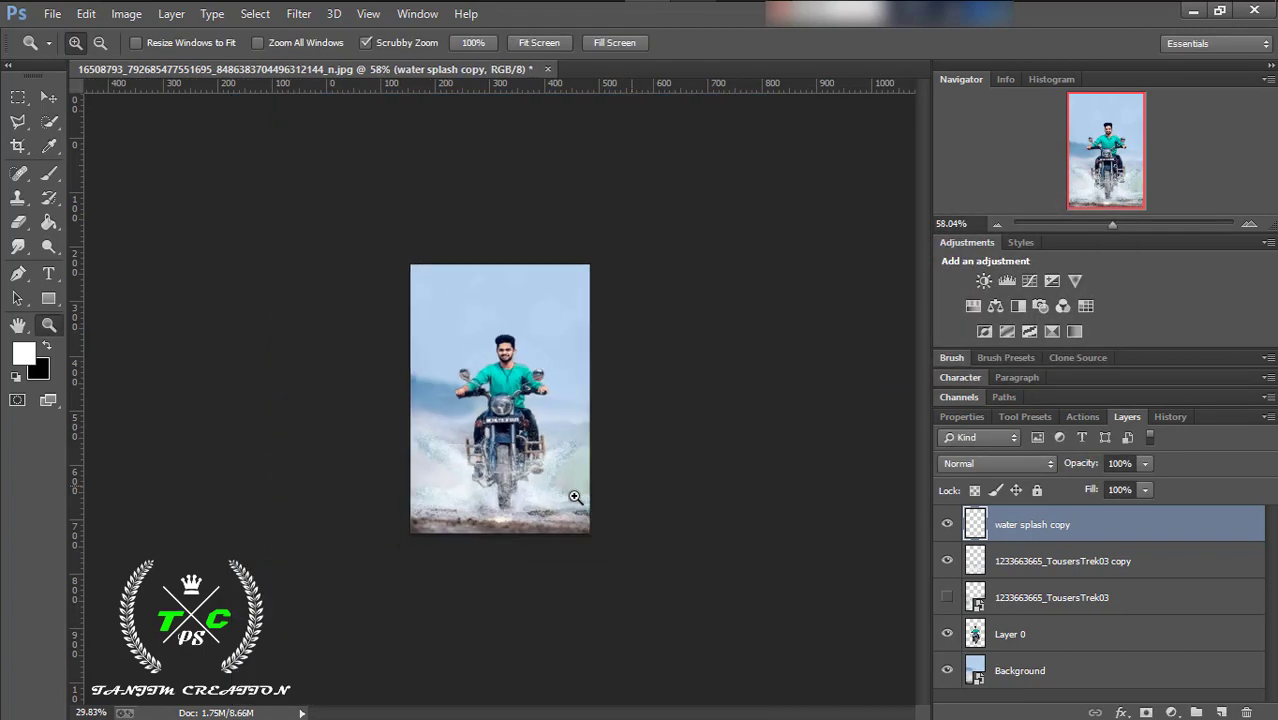
pyautogui.click(947, 561)
pyautogui.click(535, 639)
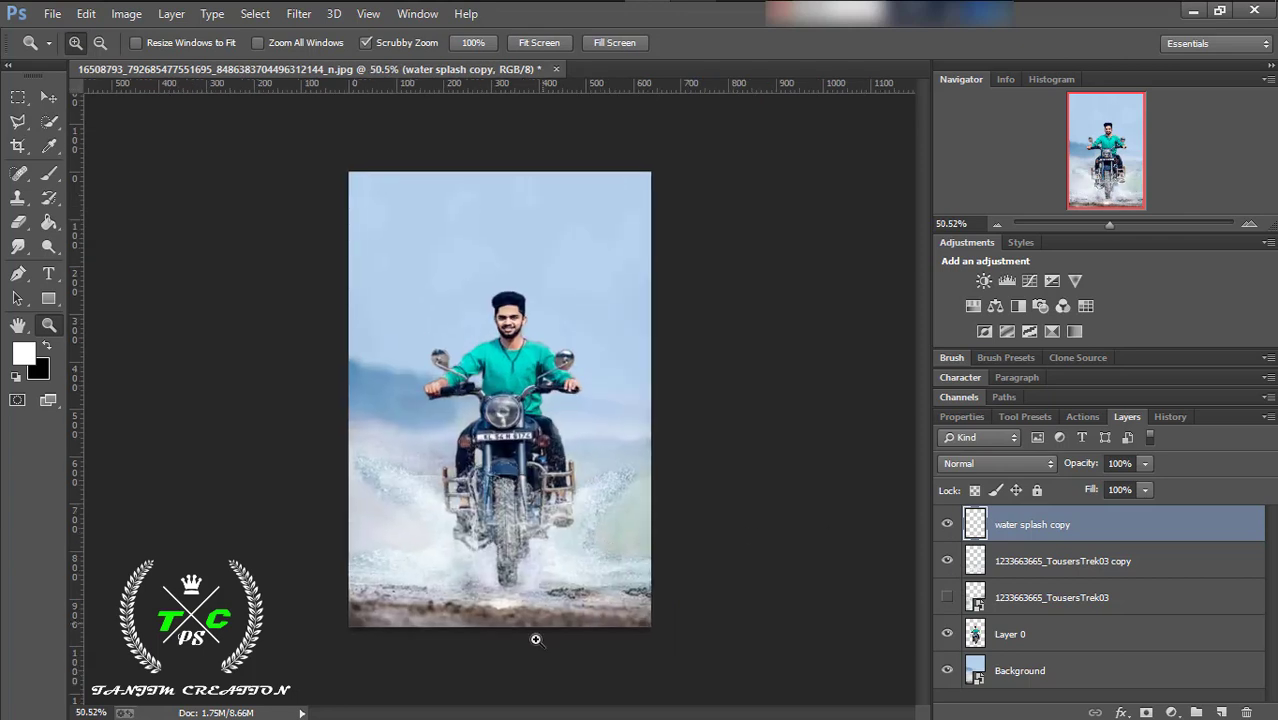
pyautogui.click(1030, 568)
pyautogui.click(18, 197)
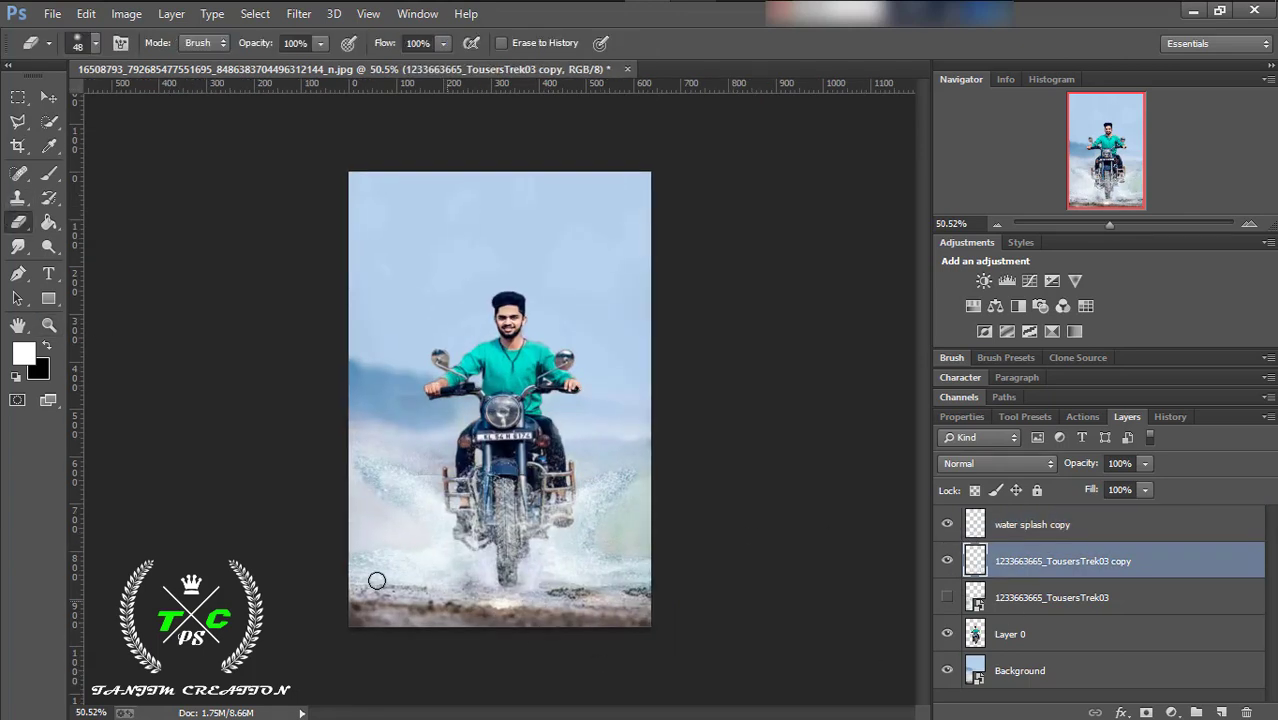
# Zoom in on the image and set the Eraser to 69 px.
pyautogui.click(49, 325)
pyautogui.moveTo(530, 626); pyautogui.dragTo(544, 626)
pyautogui.click(16, 226)
pyautogui.click(95, 43)
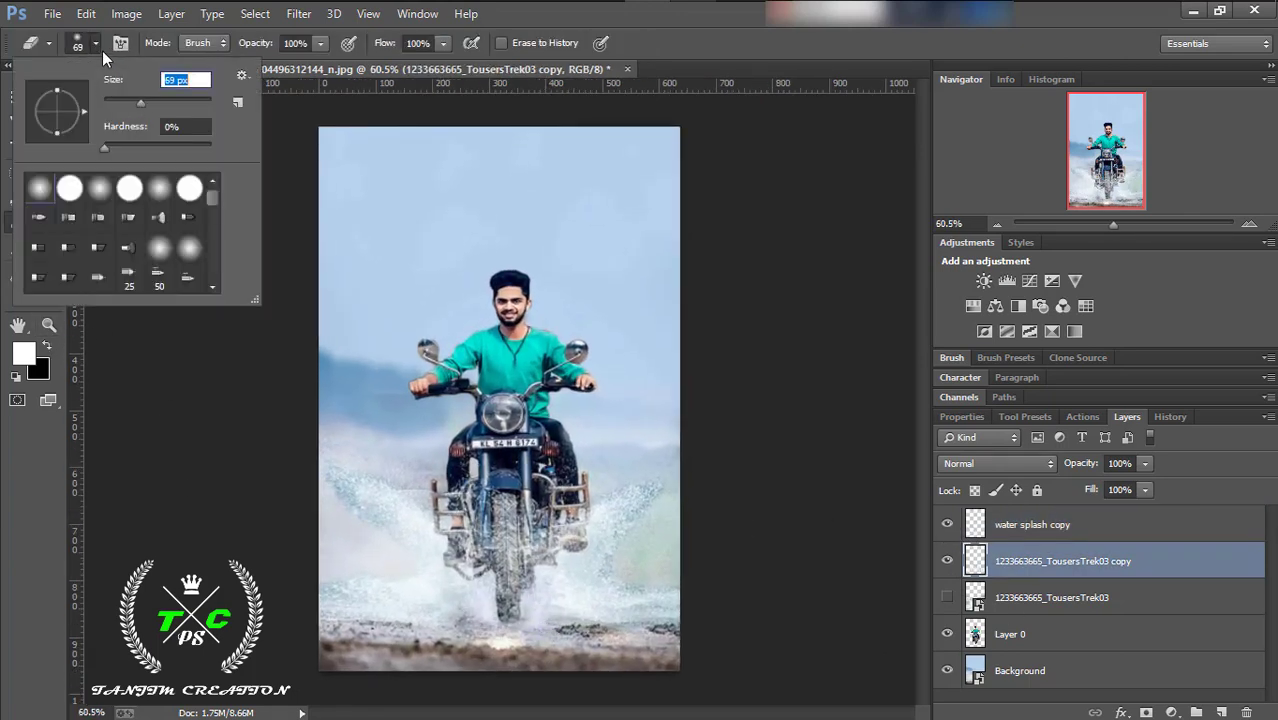
pyautogui.press('Return')
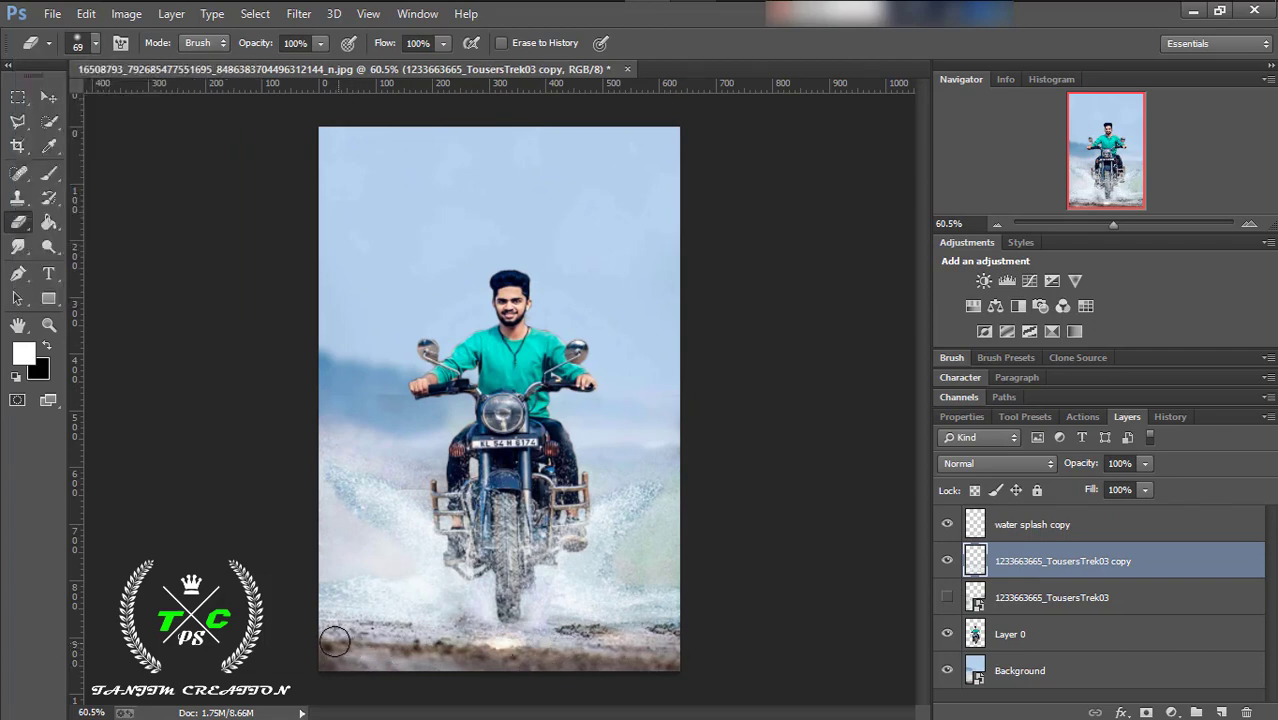
# Scale the TousersTrek03 copy splash to about 95% width and 108% height from its top-left corner.
pyautogui.click(1040, 530)
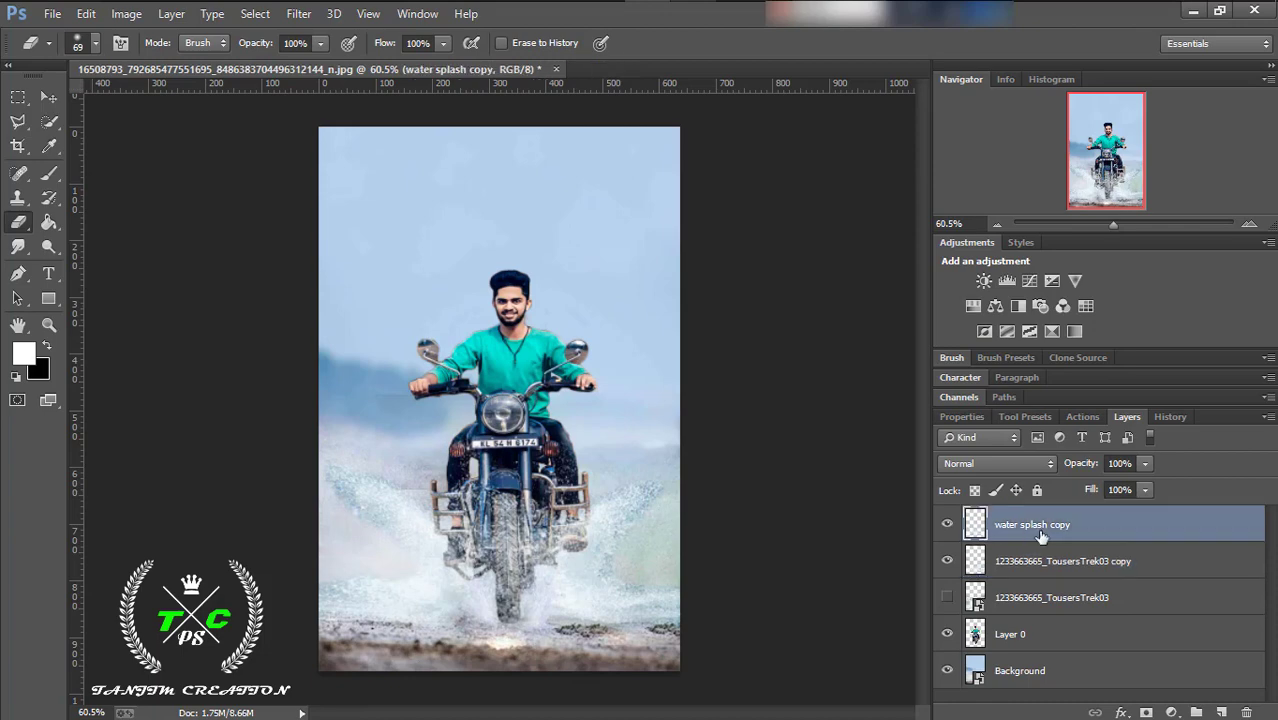
pyautogui.click(987, 567)
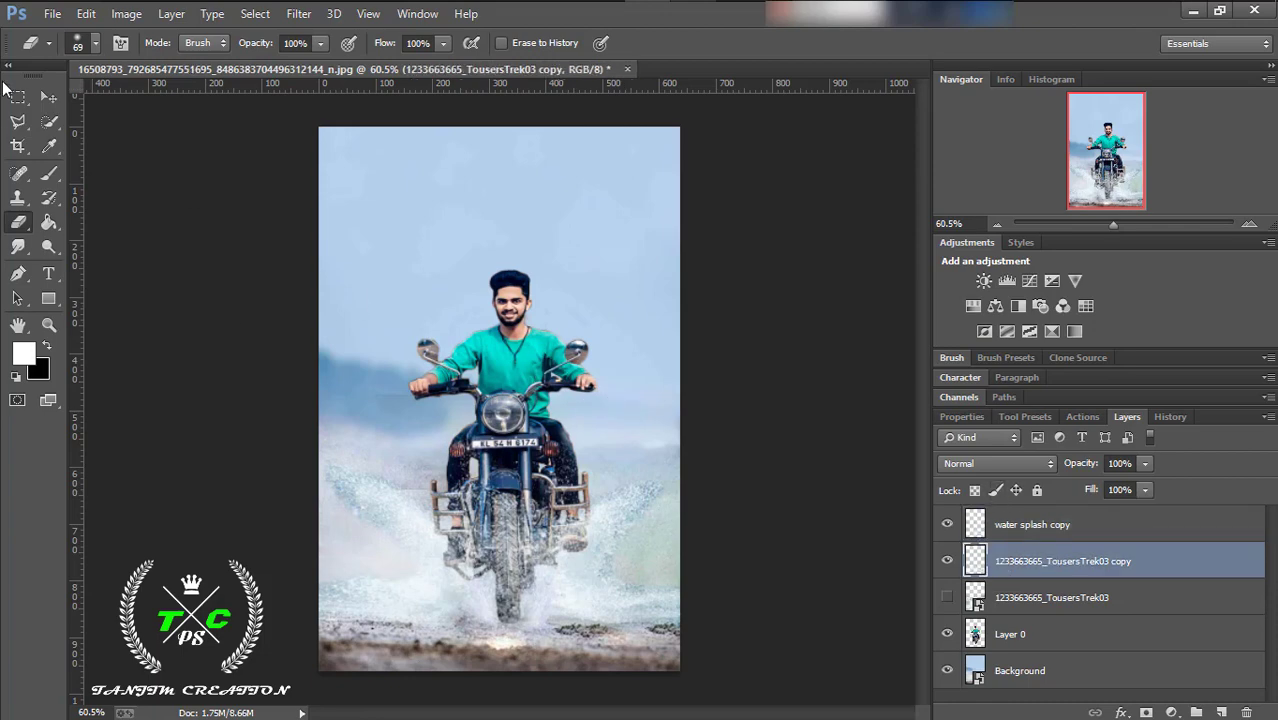
pyautogui.hotkey('ctrl', 't')
pyautogui.moveTo(305, 388)
pyautogui.mouseDown()
pyautogui.moveTo(359, 381)
pyautogui.moveTo(322, 374)
pyautogui.mouseUp()
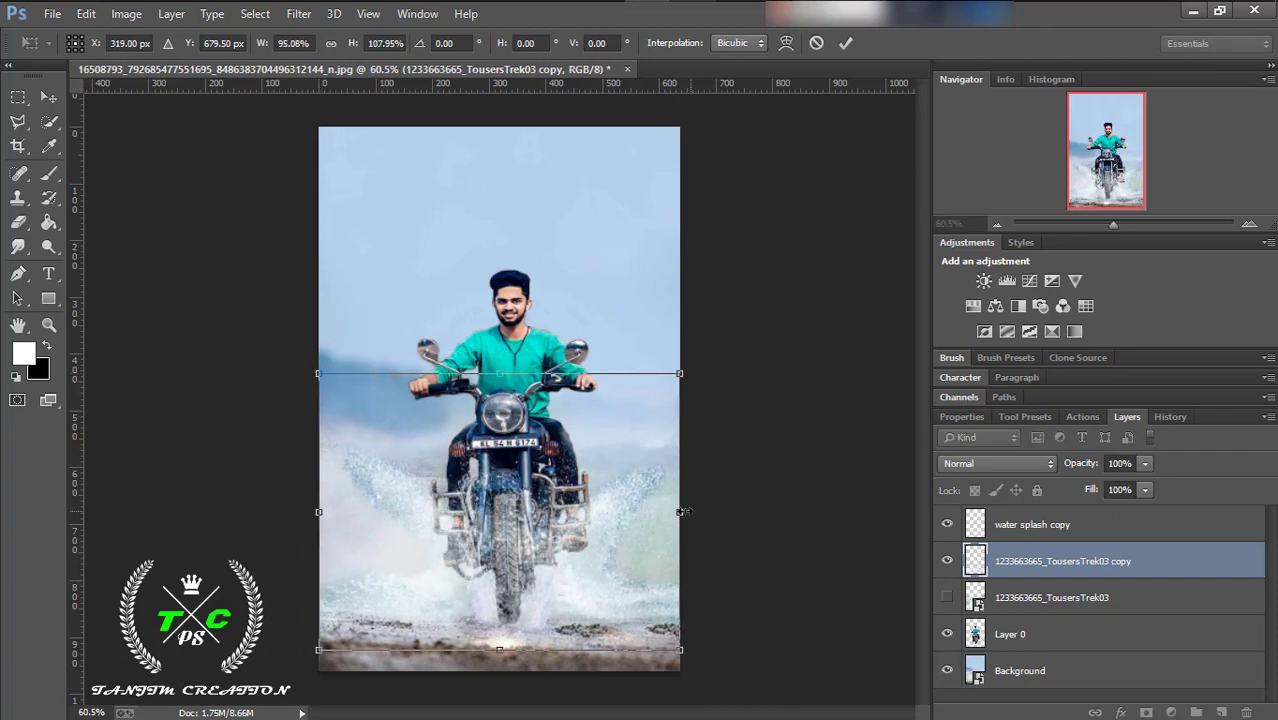
pyautogui.moveTo(680, 511); pyautogui.dragTo(680, 511)
pyautogui.moveTo(528, 543); pyautogui.dragTo(530, 550)
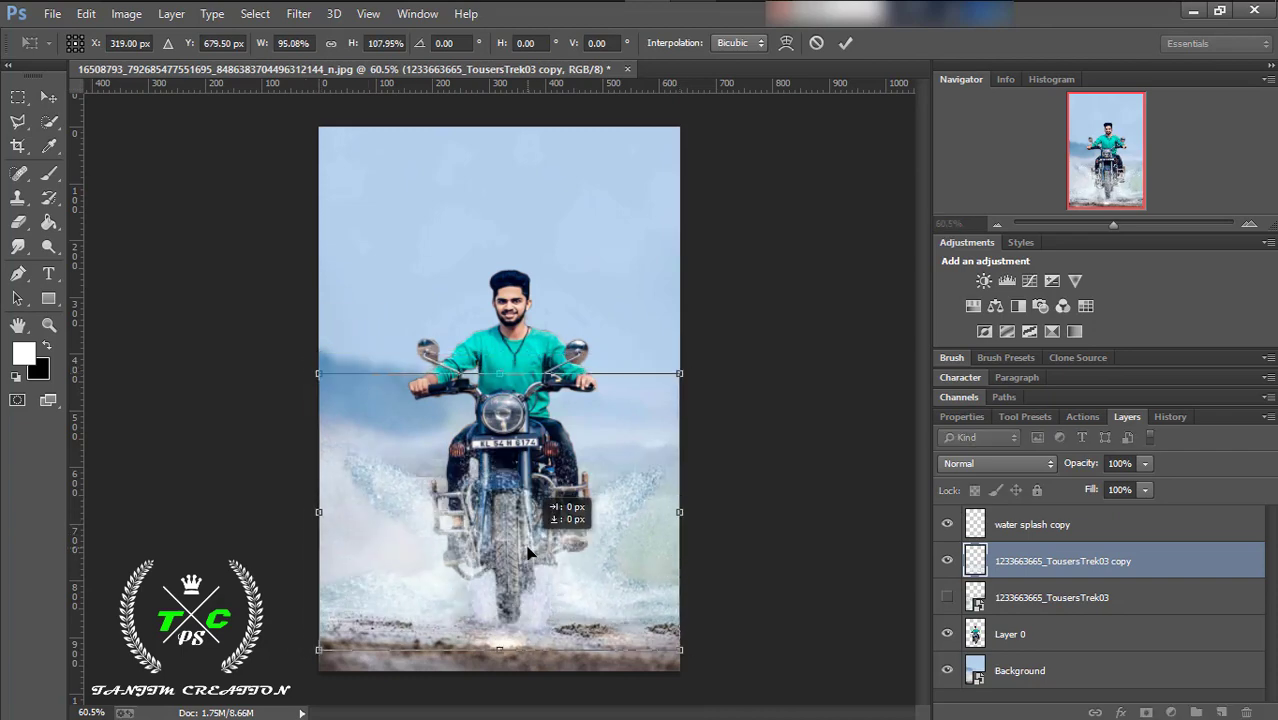
# Commit the splash resize and dismiss Color Balance without changes.
pyautogui.click(846, 44)
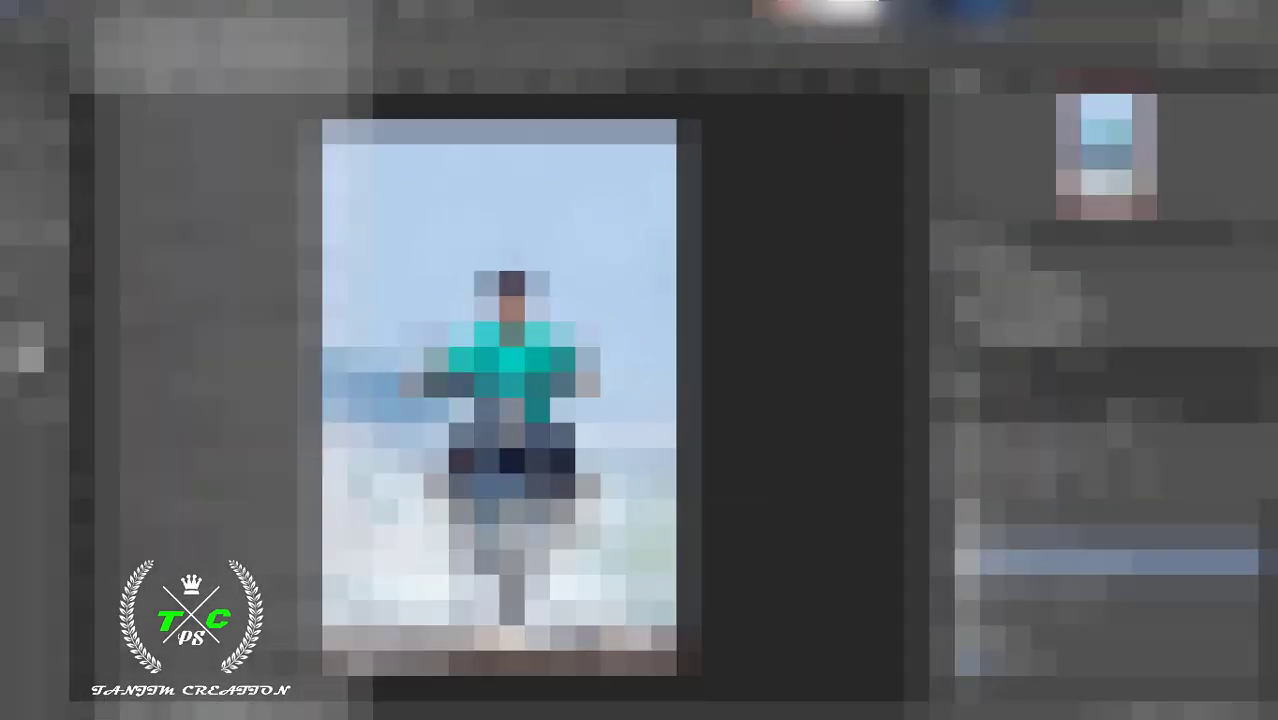
pyautogui.click(126, 13)
pyautogui.moveTo(405, 137)
pyautogui.click(400, 177)
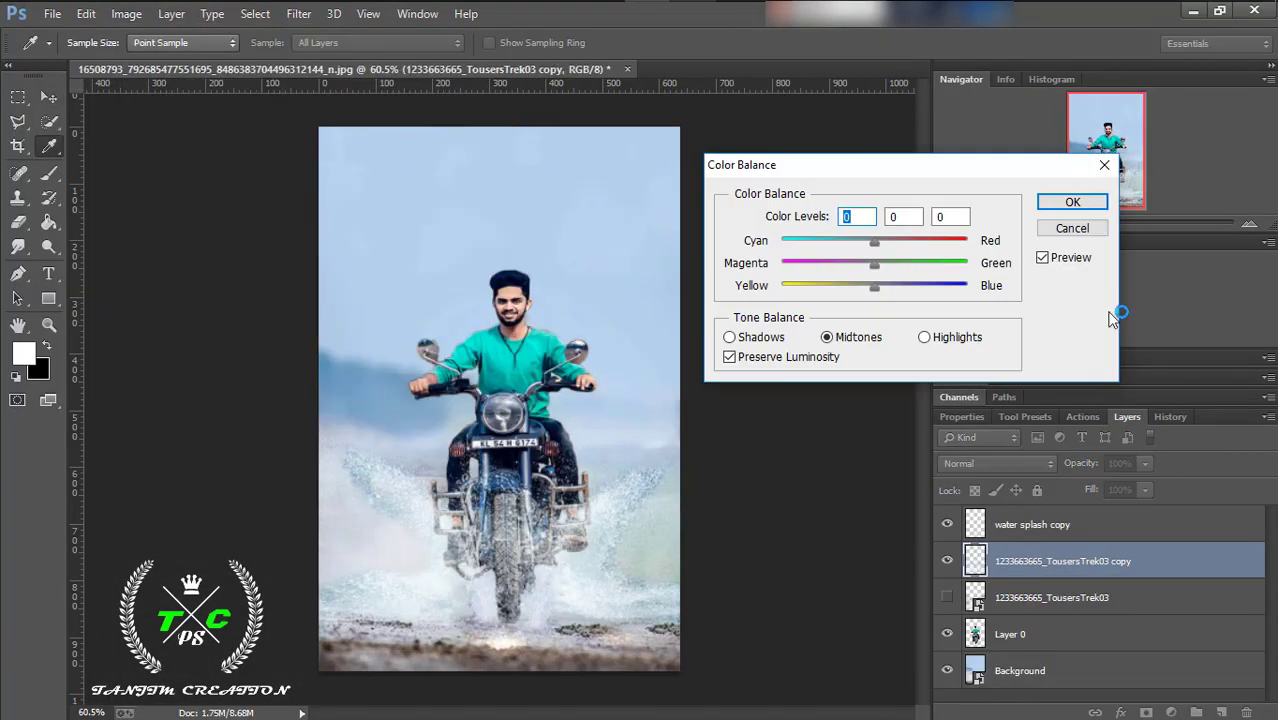
pyautogui.click(1070, 229)
# Apply Levels at about 7 / 0.94 / 255 to the splash, then toggle layers to compare.
pyautogui.click(126, 13)
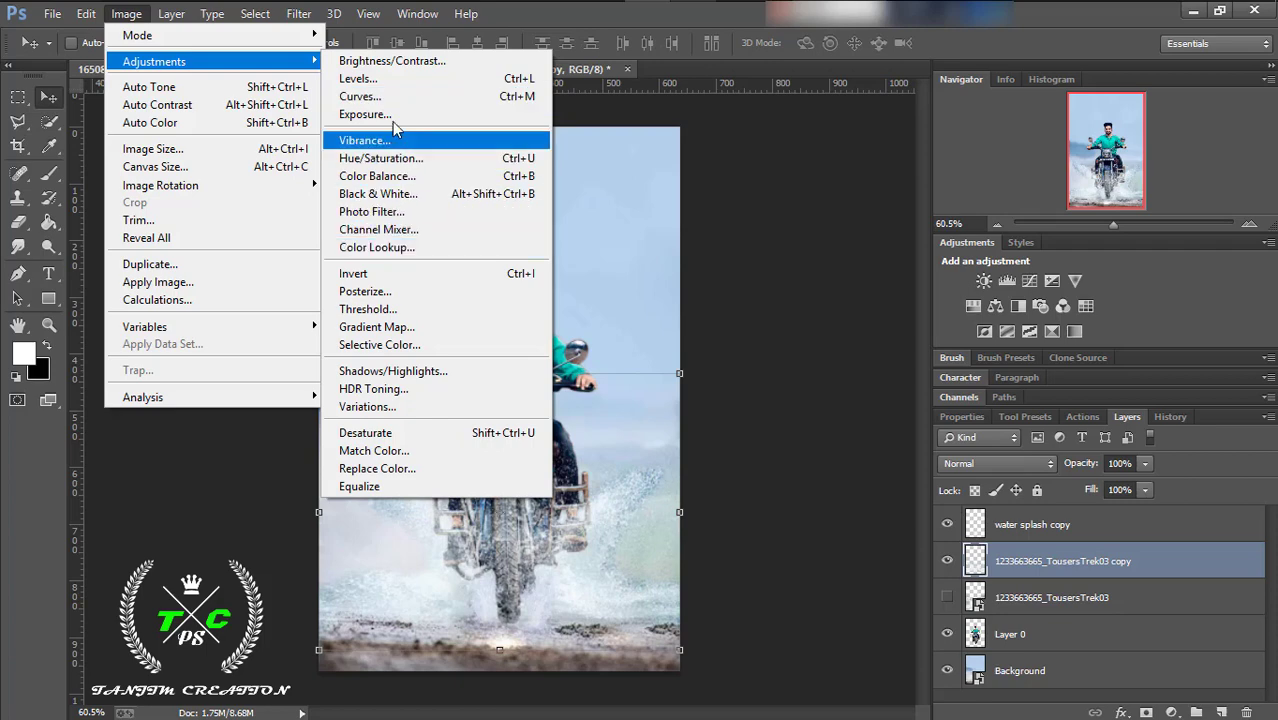
pyautogui.click(358, 78)
pyautogui.moveTo(891, 357)
pyautogui.mouseDown()
pyautogui.moveTo(955, 350)
pyautogui.moveTo(888, 352)
pyautogui.moveTo(903, 352)
pyautogui.mouseUp()
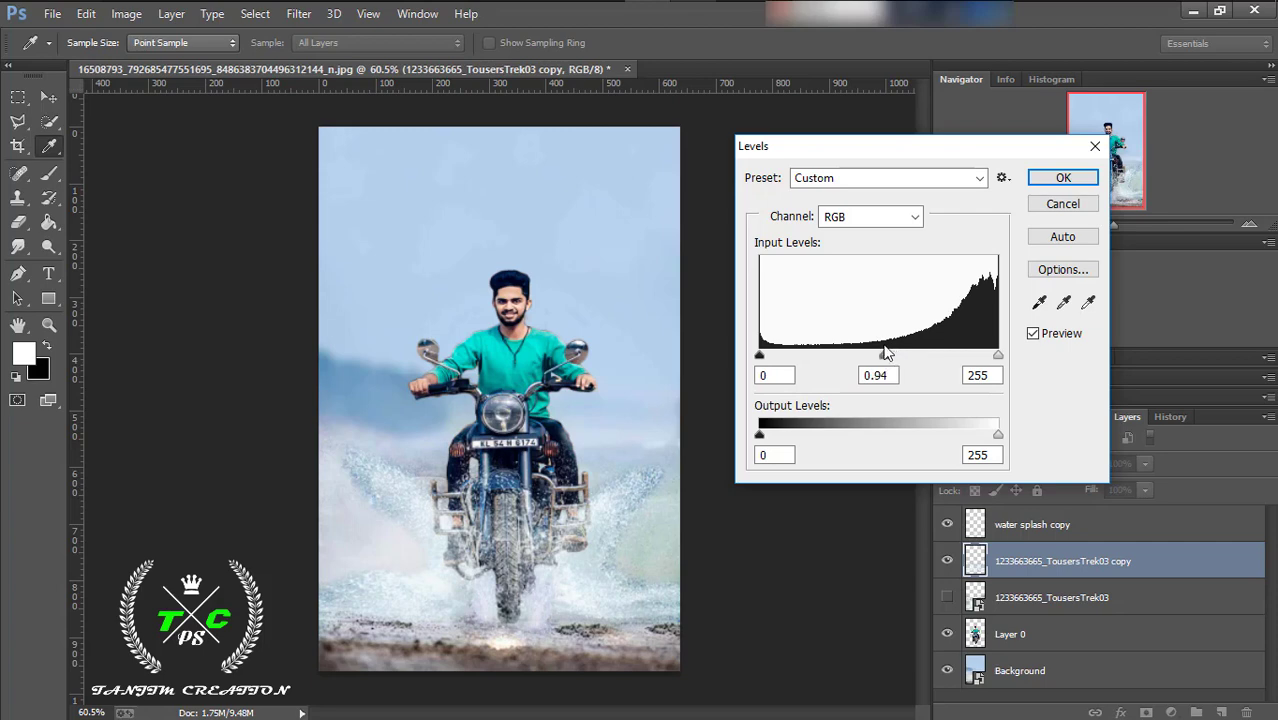
pyautogui.moveTo(760, 357); pyautogui.dragTo(828, 357)
pyautogui.click(1062, 203)
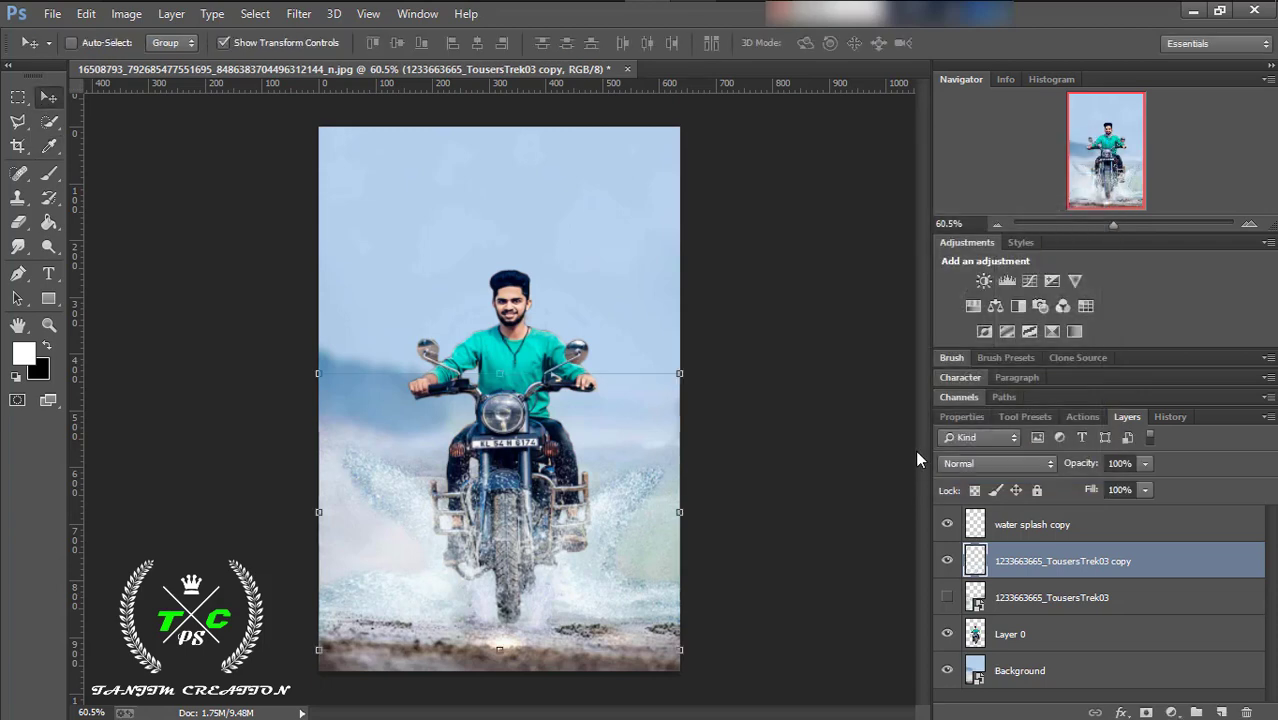
pyautogui.click(950, 562)
pyautogui.click(950, 562)
pyautogui.click(949, 598)
pyautogui.click(950, 598)
pyautogui.click(950, 598)
# Adjust the zoom on the image and pick the Eraser.
pyautogui.press('z')
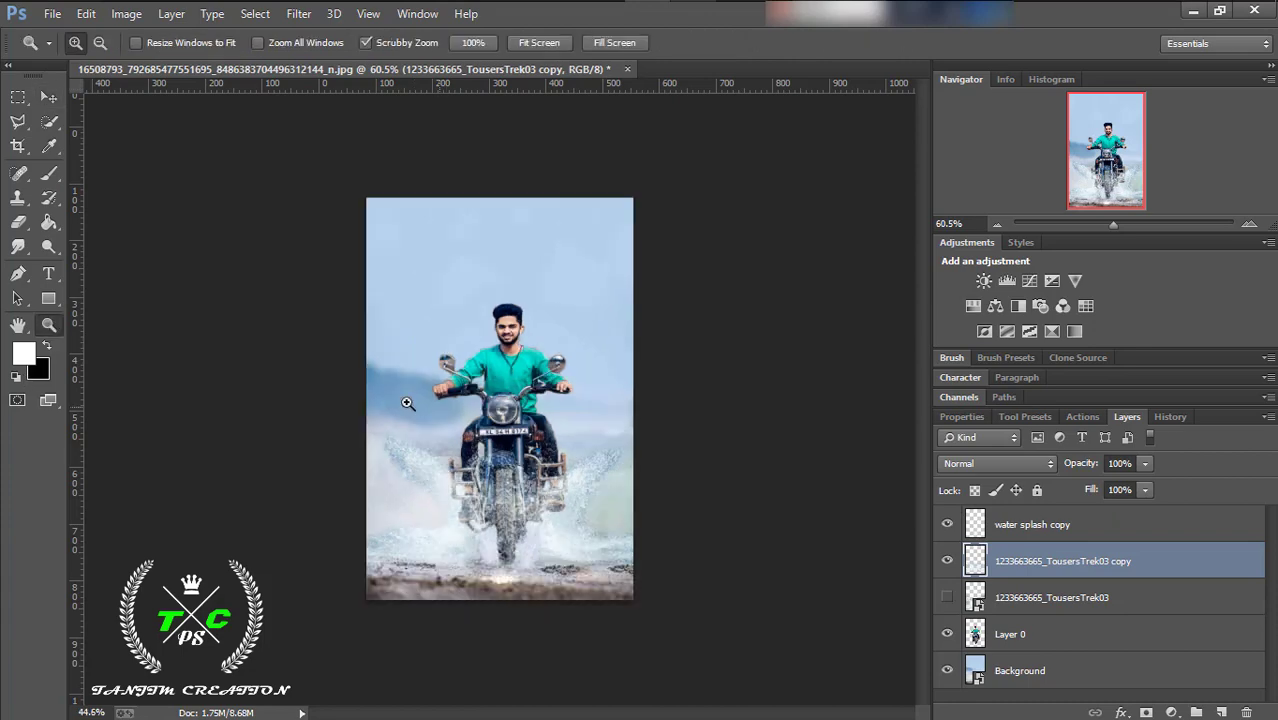
pyautogui.moveTo(405, 402); pyautogui.dragTo(712, 311)
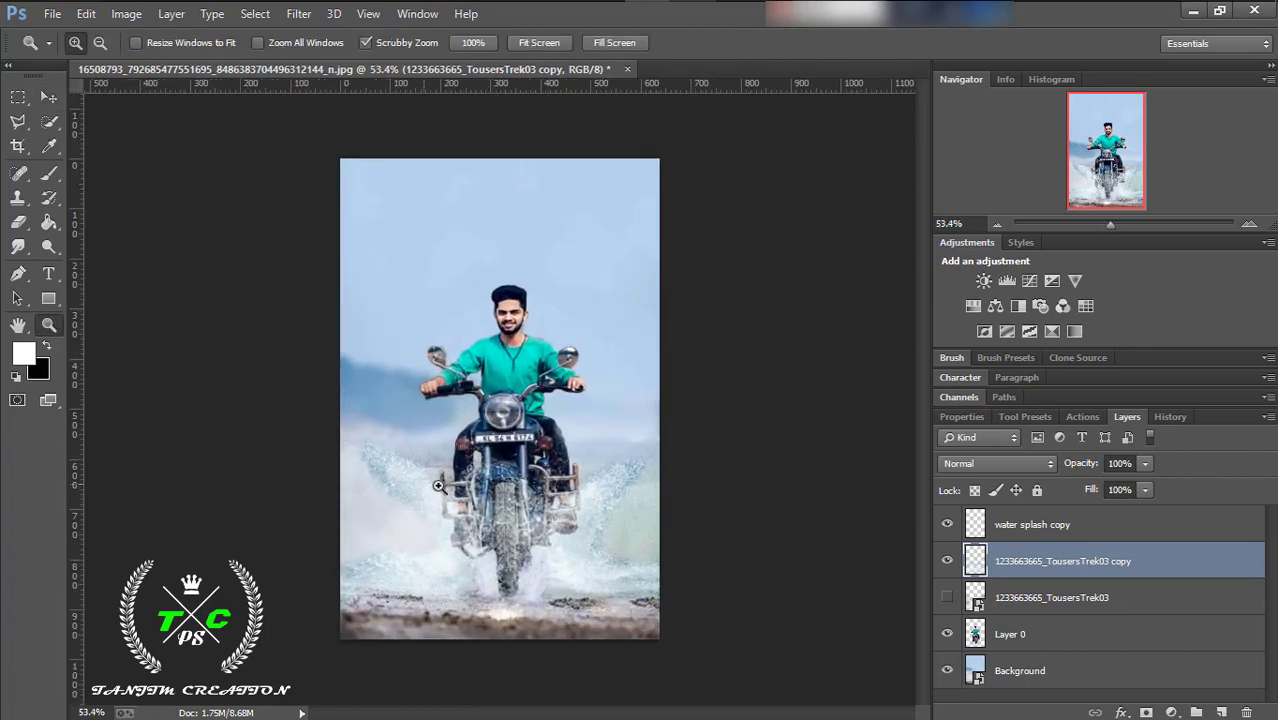
pyautogui.moveTo(439, 486); pyautogui.dragTo(475, 482)
pyautogui.click(20, 224)
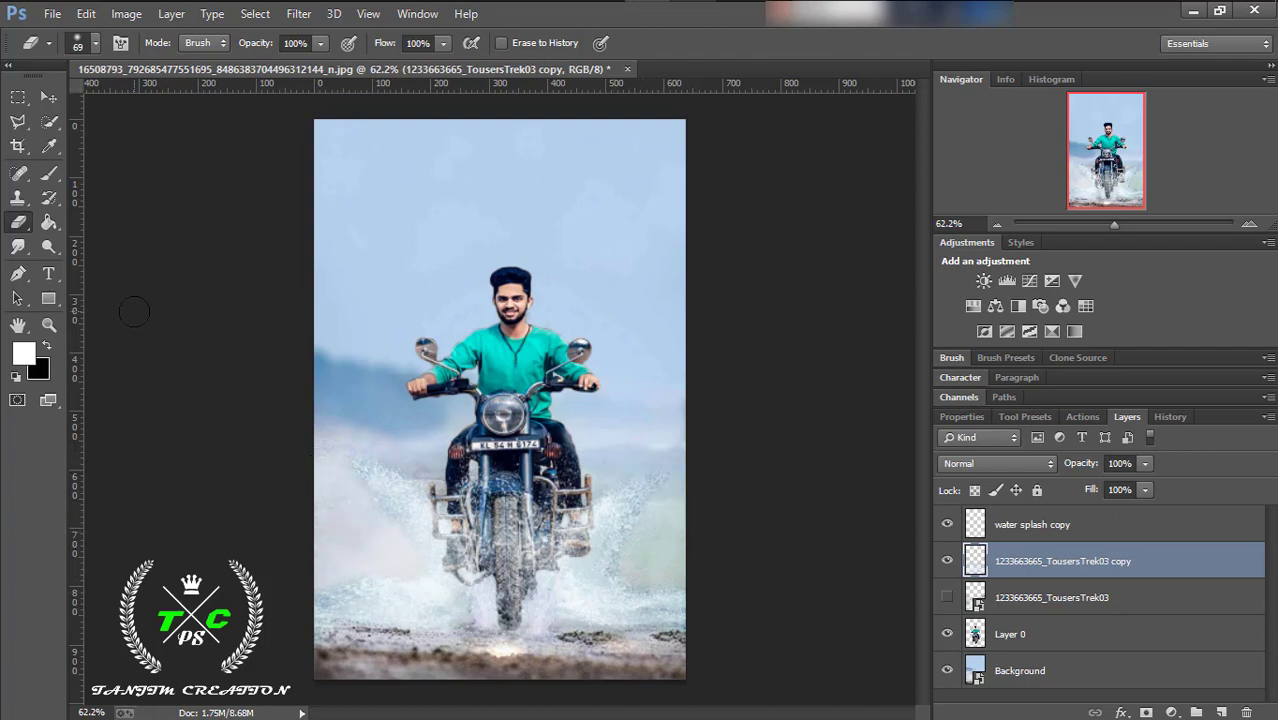
# Burn midtones at 50% exposure over the rider and splash, then fit the image on screen.
pyautogui.click(49, 247)
pyautogui.click(46, 328)
pyautogui.click(728, 459)
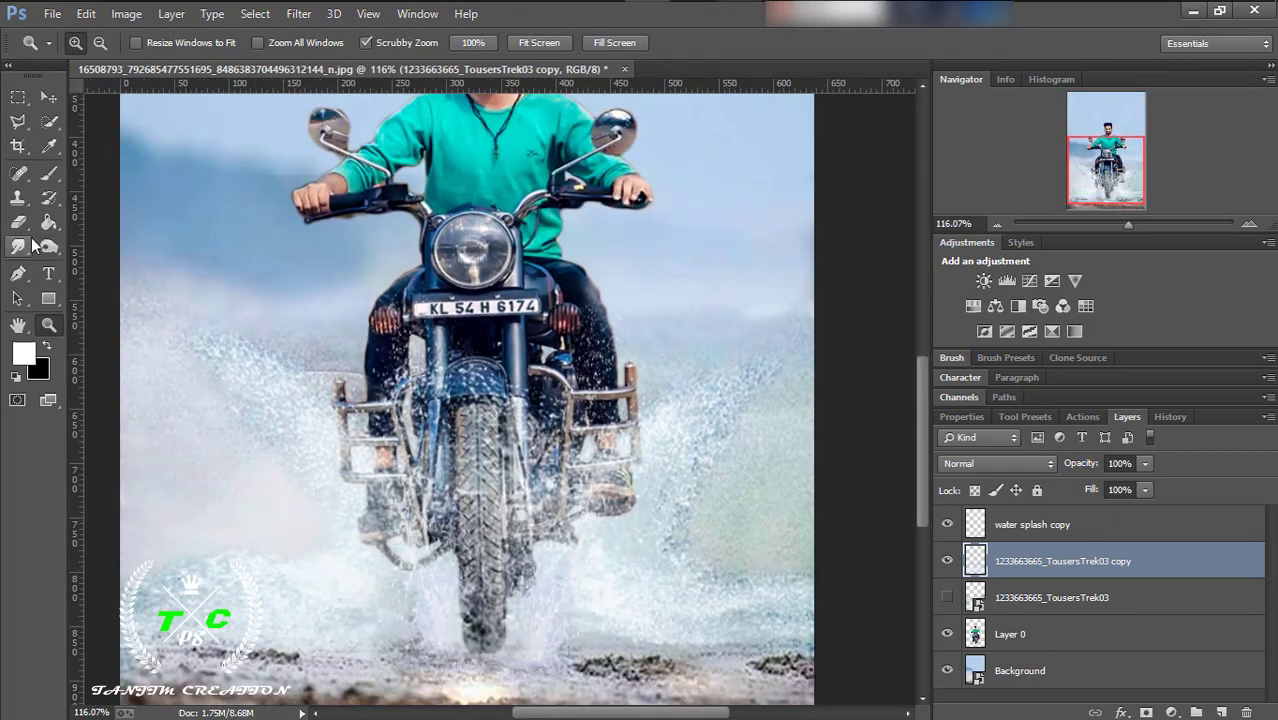
pyautogui.click(48, 247)
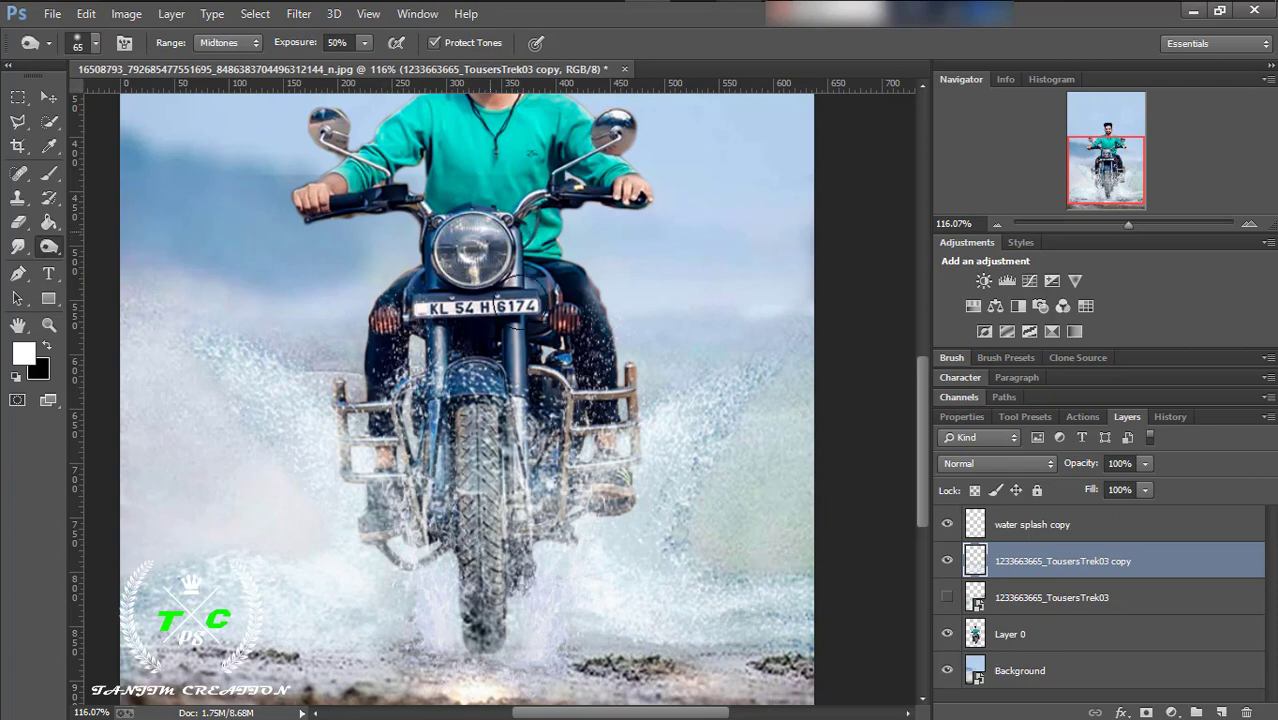
pyautogui.scroll(3, 598, 345)
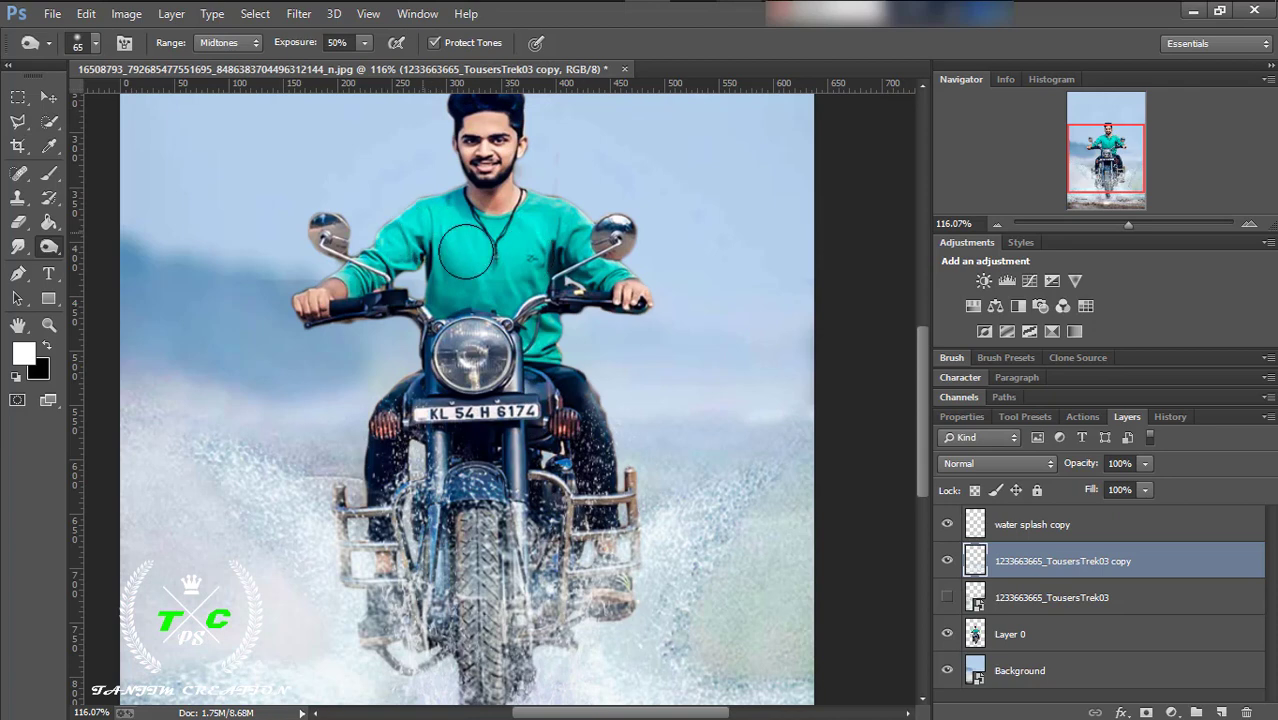
pyautogui.scroll(1, 485, 365)
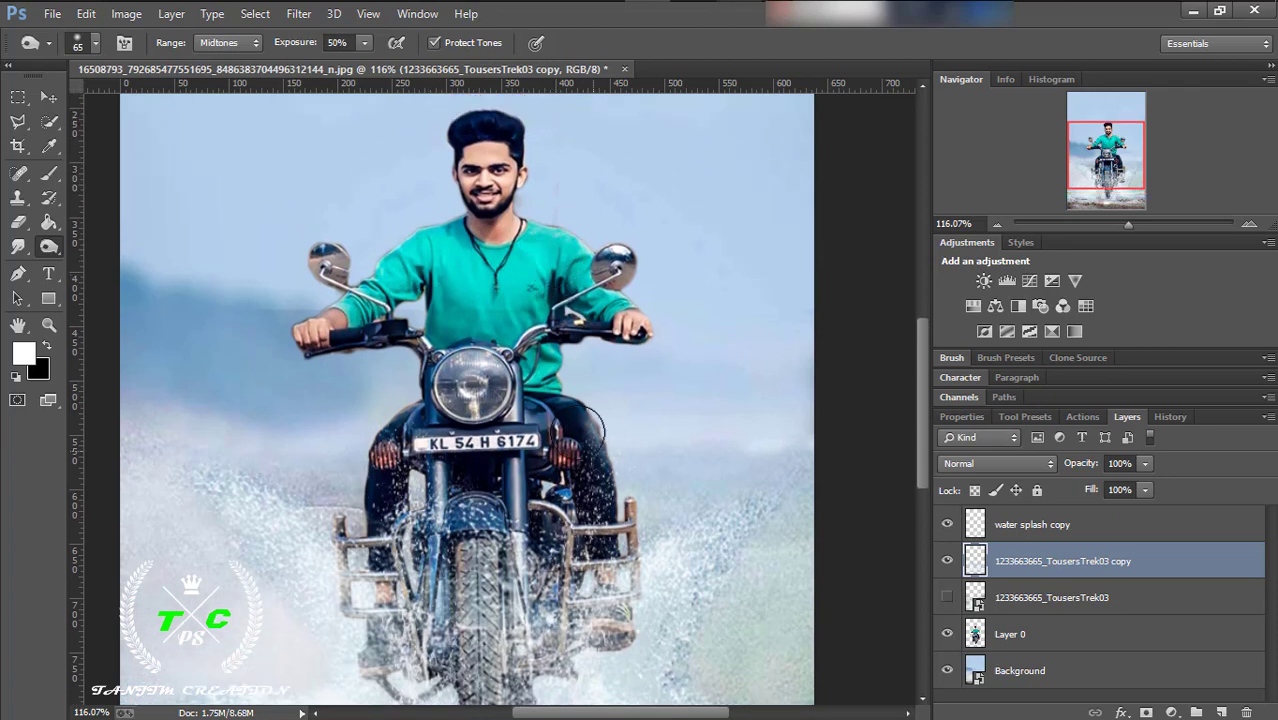
pyautogui.click(48, 326)
pyautogui.hotkey('ctrl', '0')
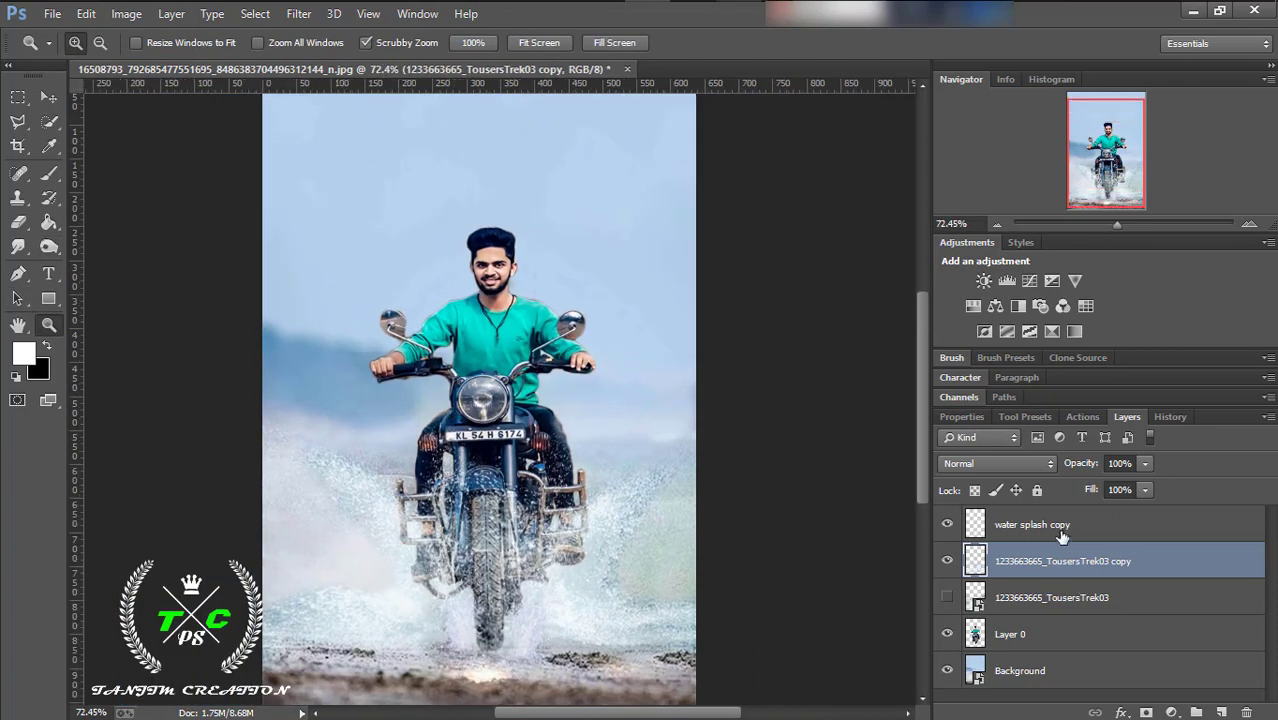
pyautogui.click(1052, 526)
pyautogui.click(1007, 563)
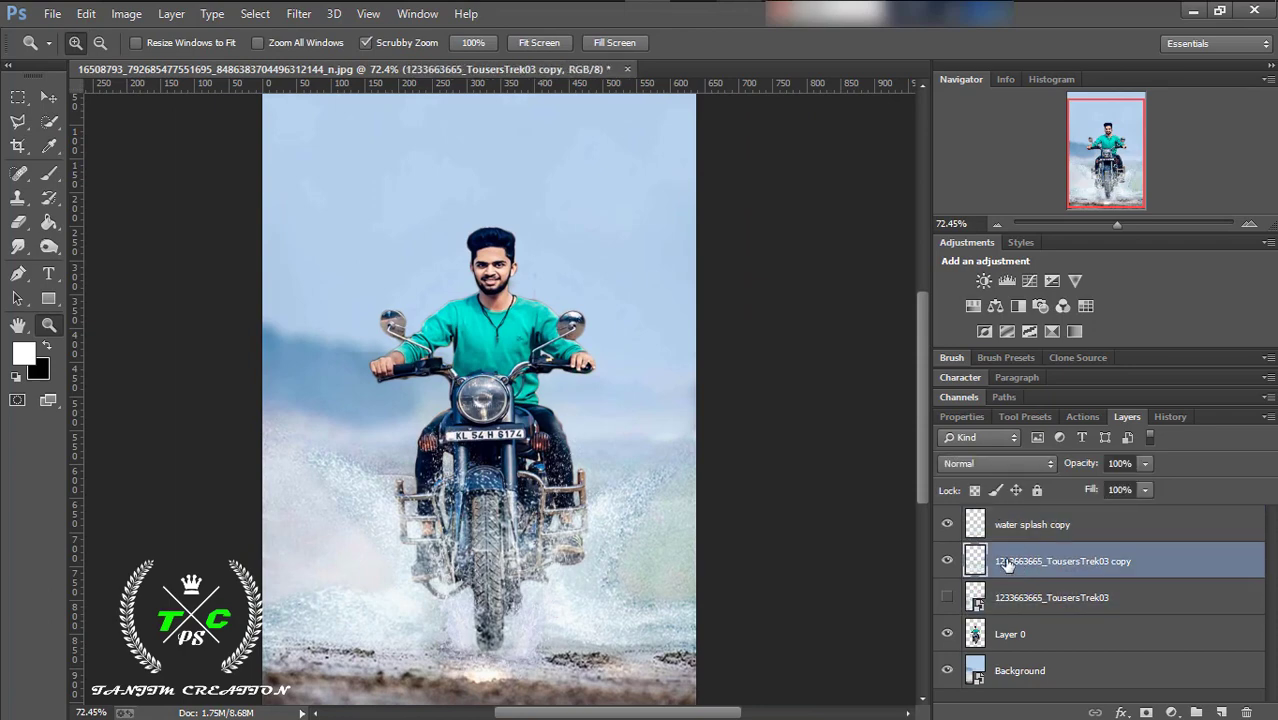
# Dodge the midtones of the bike on Layer 0 at 50% exposure.
pyautogui.click(1020, 634)
pyautogui.moveTo(580, 540); pyautogui.dragTo(772, 505)
pyautogui.click(49, 247)
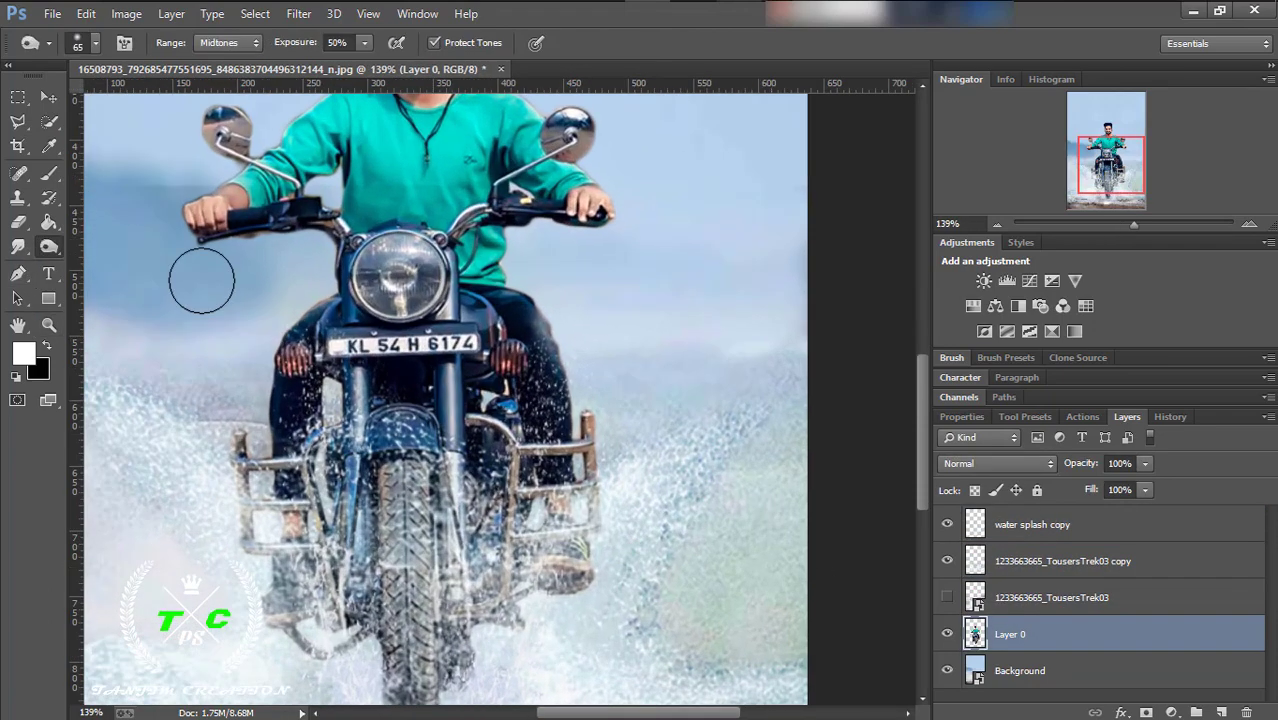
pyautogui.scroll(-2, 398, 543)
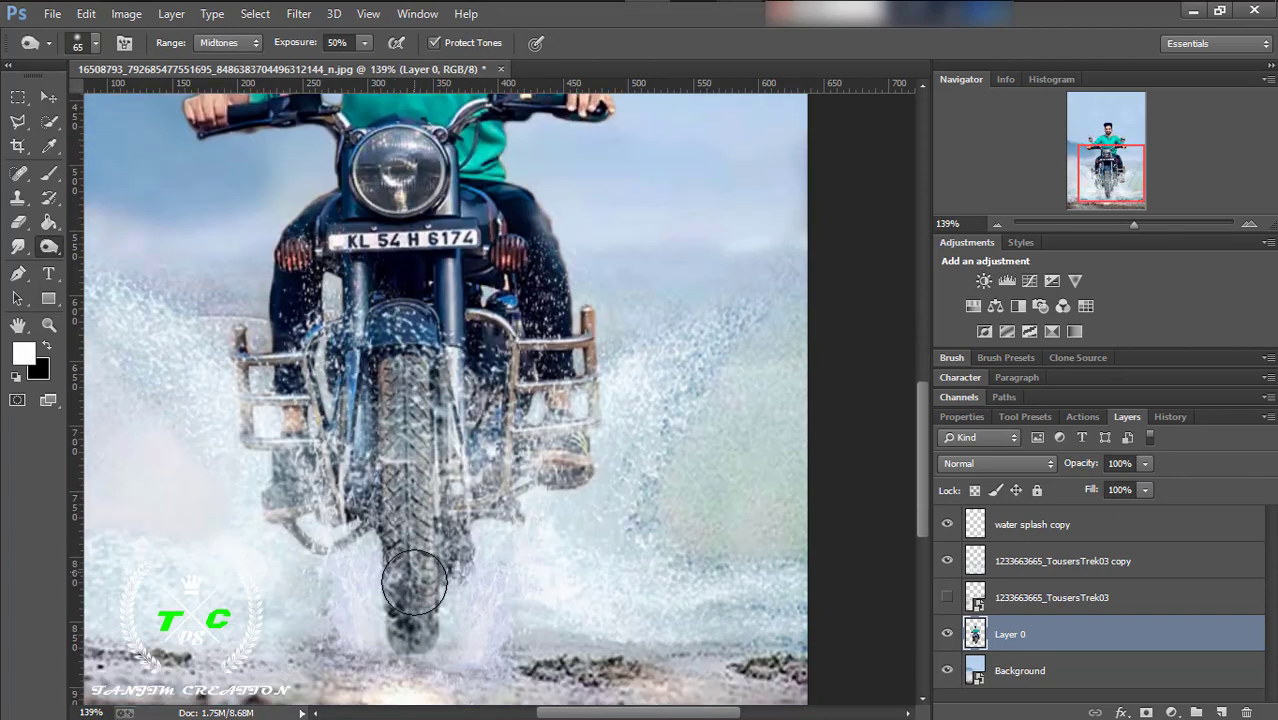
pyautogui.scroll(-3, 398, 543)
pyautogui.scroll(2, 585, 414)
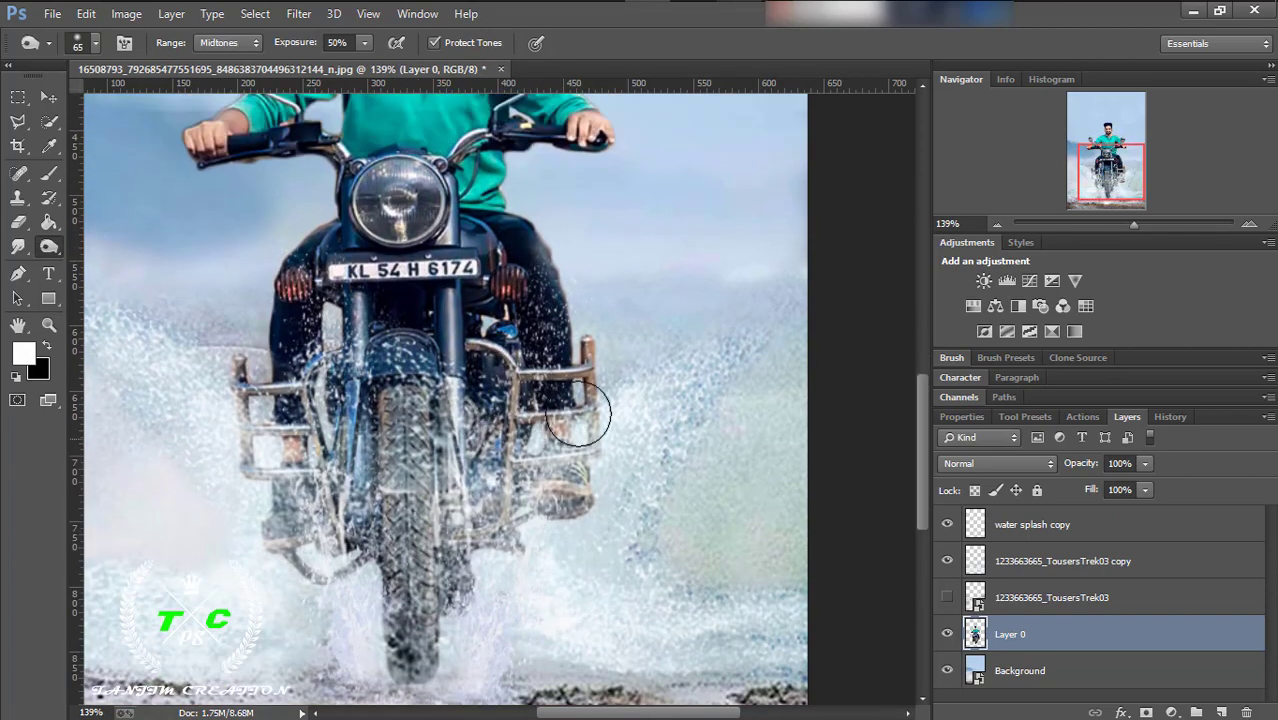
pyautogui.scroll(3, 585, 414)
pyautogui.scroll(1, 387, 307)
pyautogui.scroll(1, 387, 307)
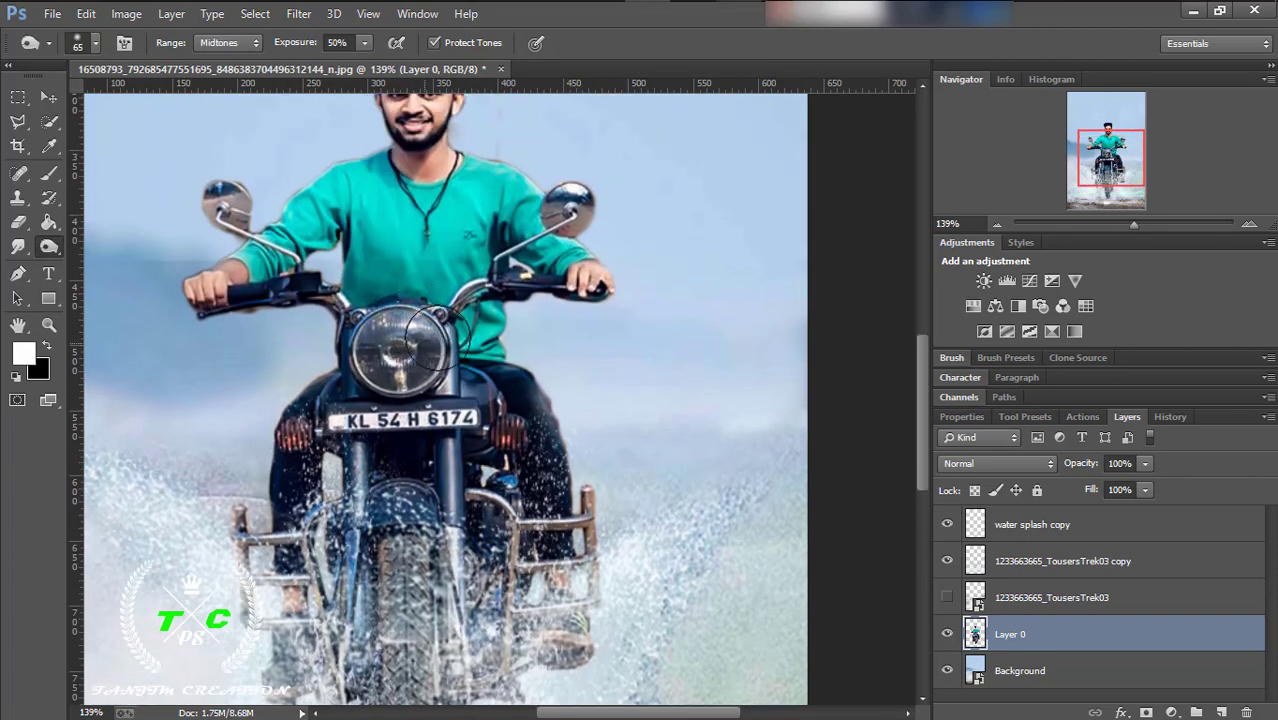
pyautogui.scroll(1, 387, 307)
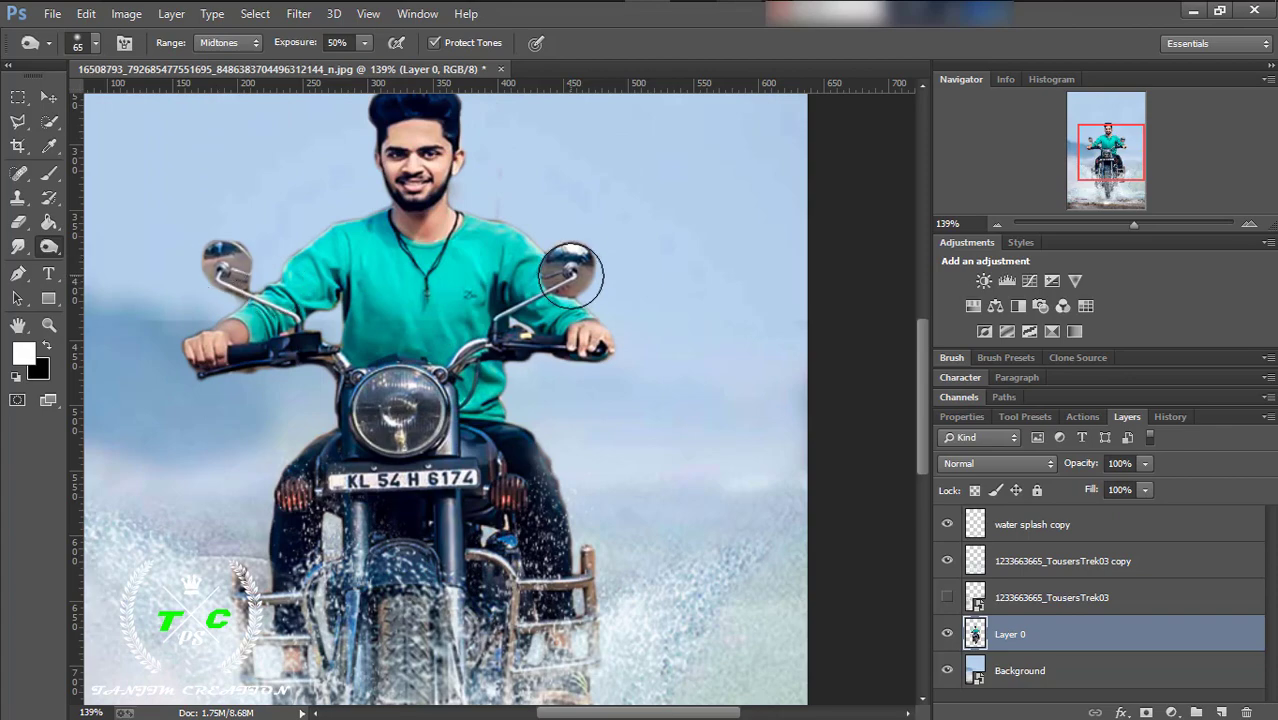
pyautogui.click(48, 324)
pyautogui.moveTo(690, 376); pyautogui.dragTo(585, 376)
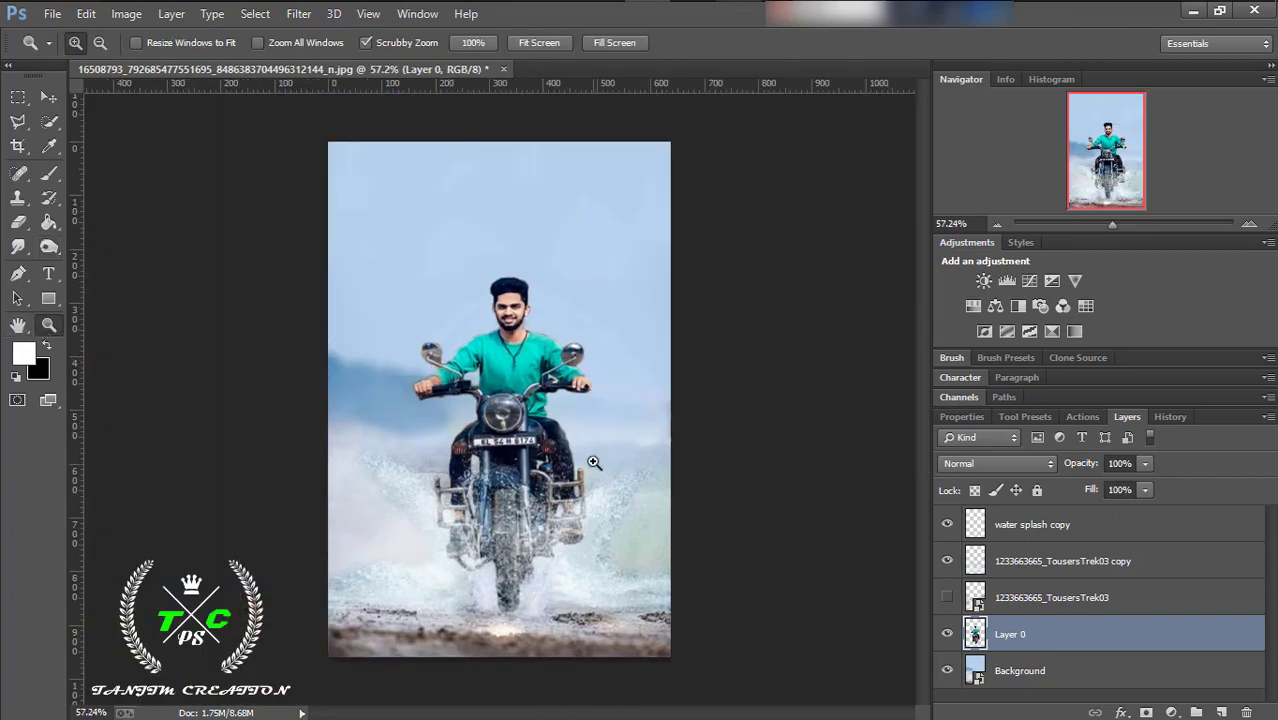
pyautogui.click(1040, 561)
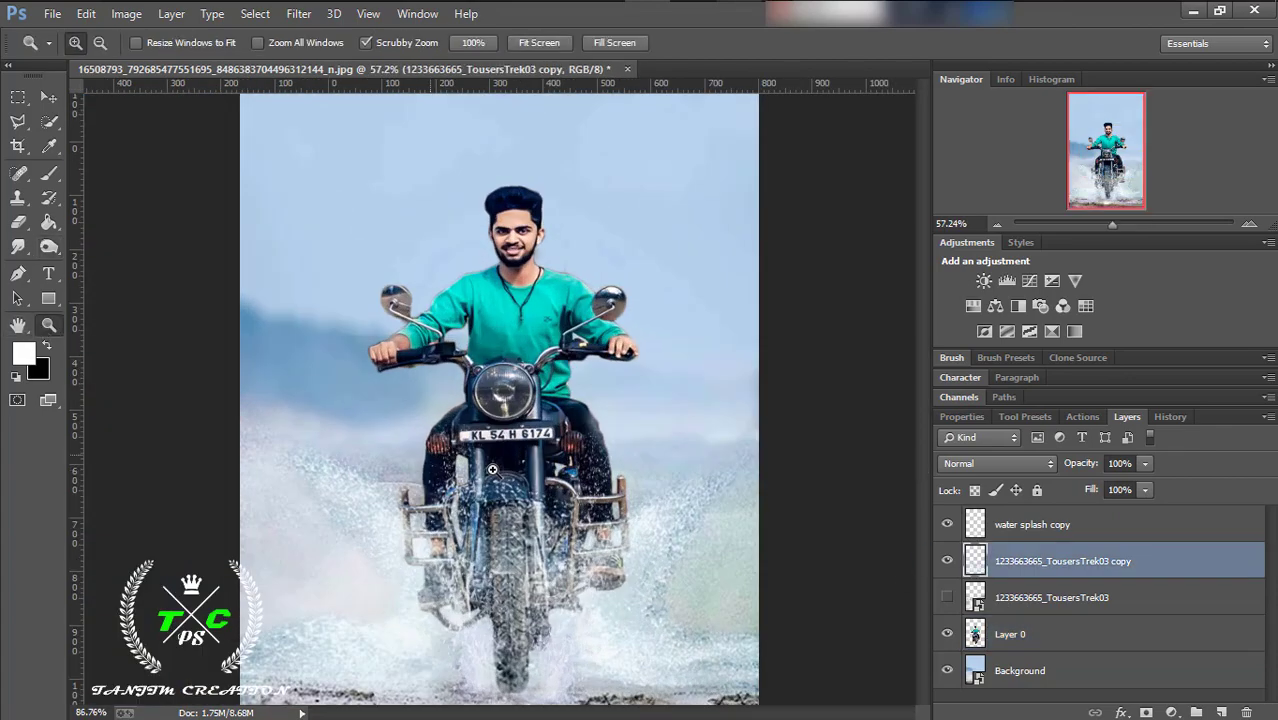
pyautogui.moveTo(436, 453); pyautogui.dragTo(560, 453)
pyautogui.click(48, 247)
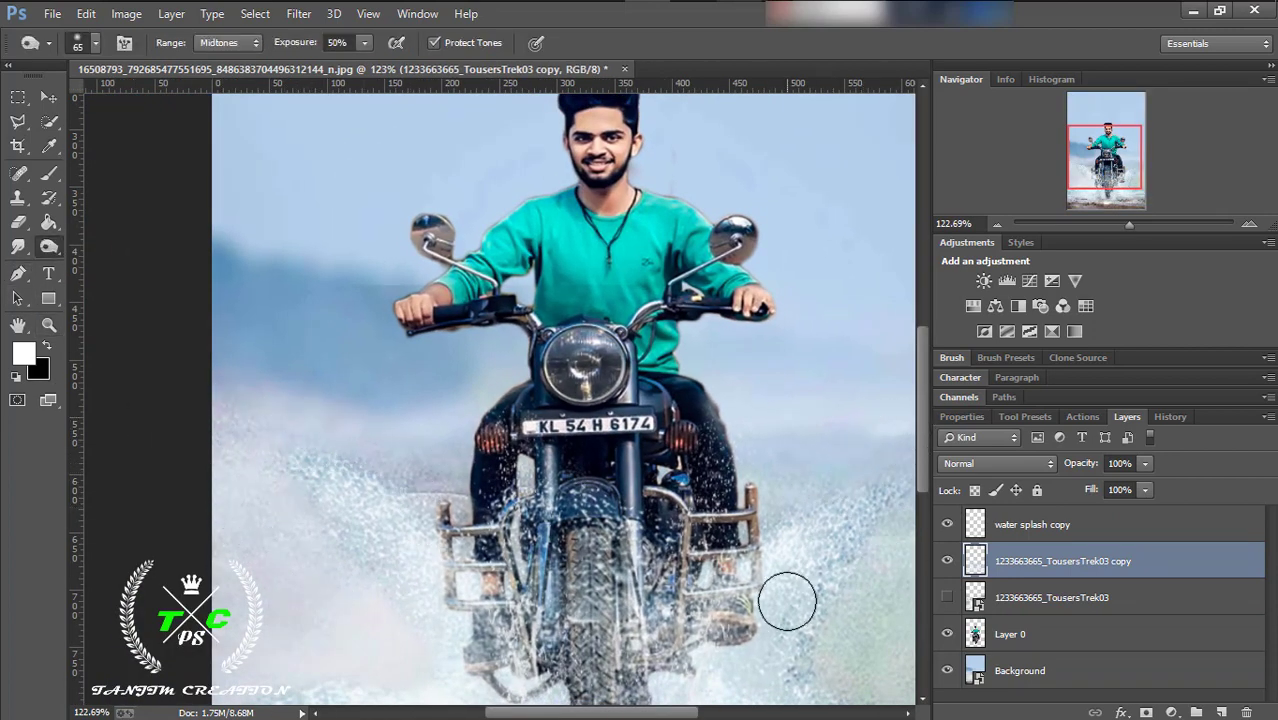
pyautogui.moveTo(655, 713); pyautogui.dragTo(677, 713)
pyautogui.scroll(-2, 836, 633)
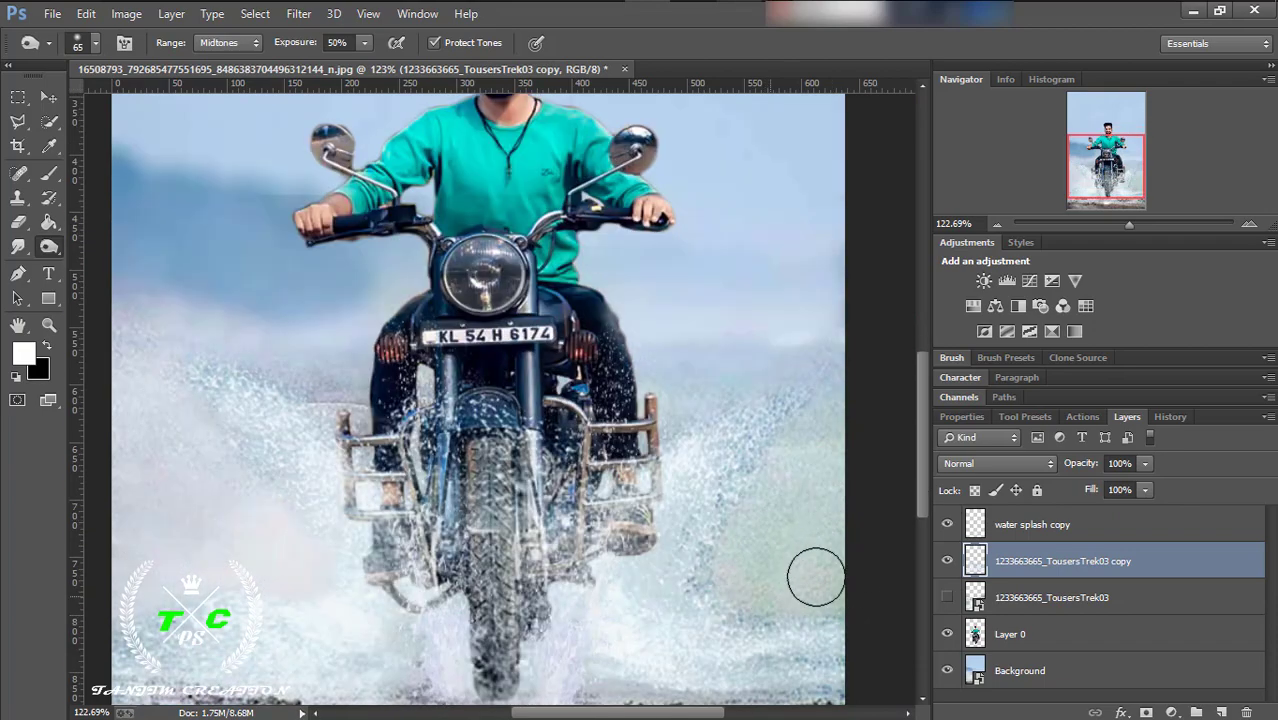
pyautogui.click(48, 324)
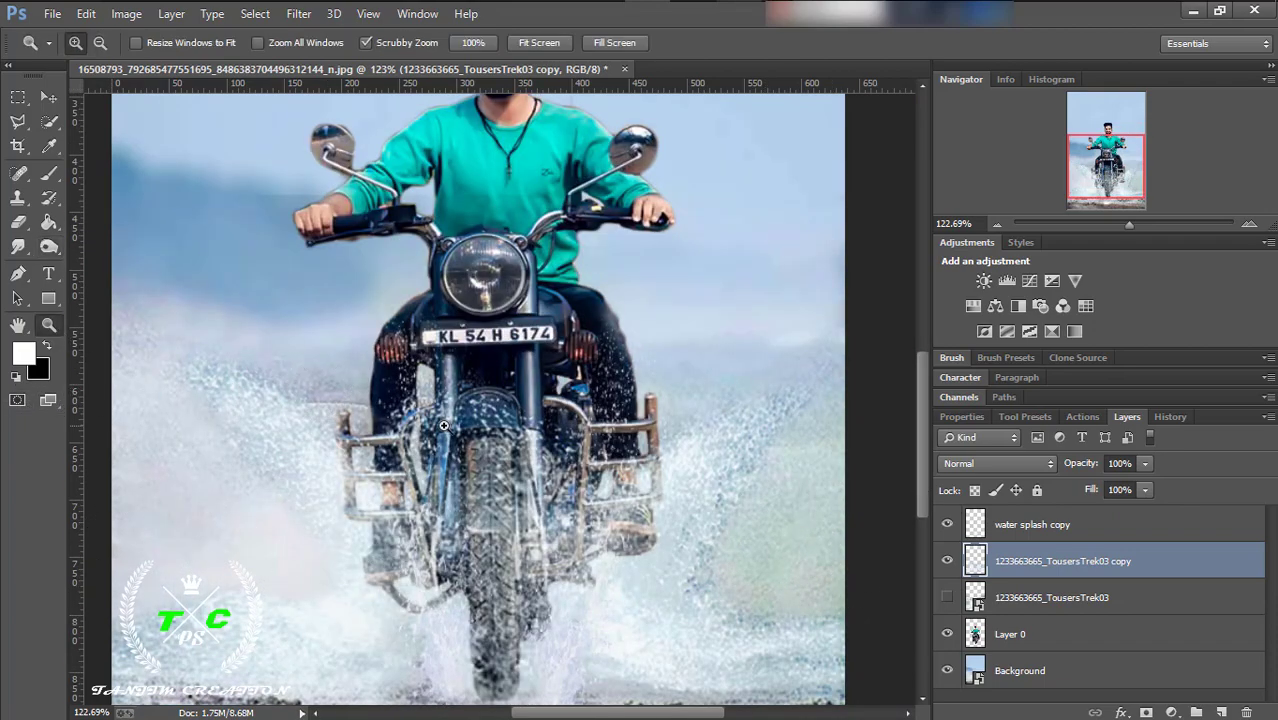
pyautogui.moveTo(530, 460); pyautogui.dragTo(500, 460)
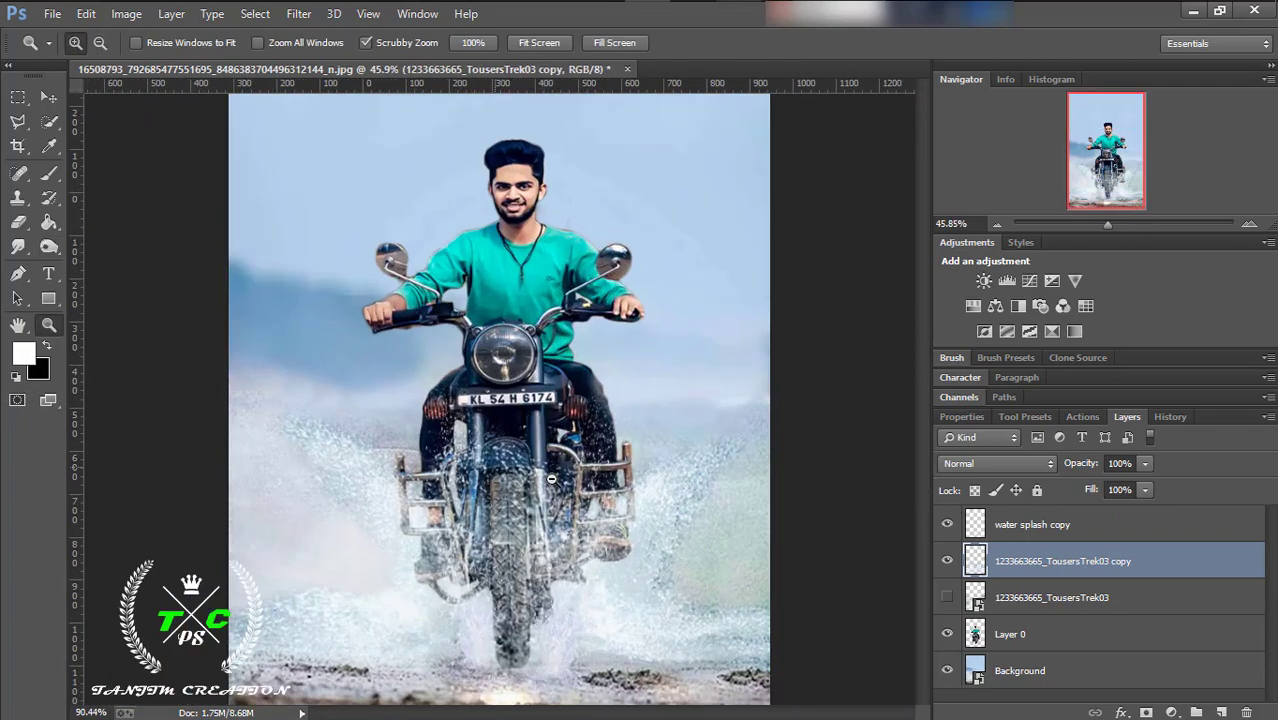
pyautogui.click(48, 247)
# On Layer 0, outline a patch left of the crash guard with a Pen path, selected at 0 px feather.
pyautogui.click(48, 324)
pyautogui.moveTo(290, 380); pyautogui.dragTo(246, 380)
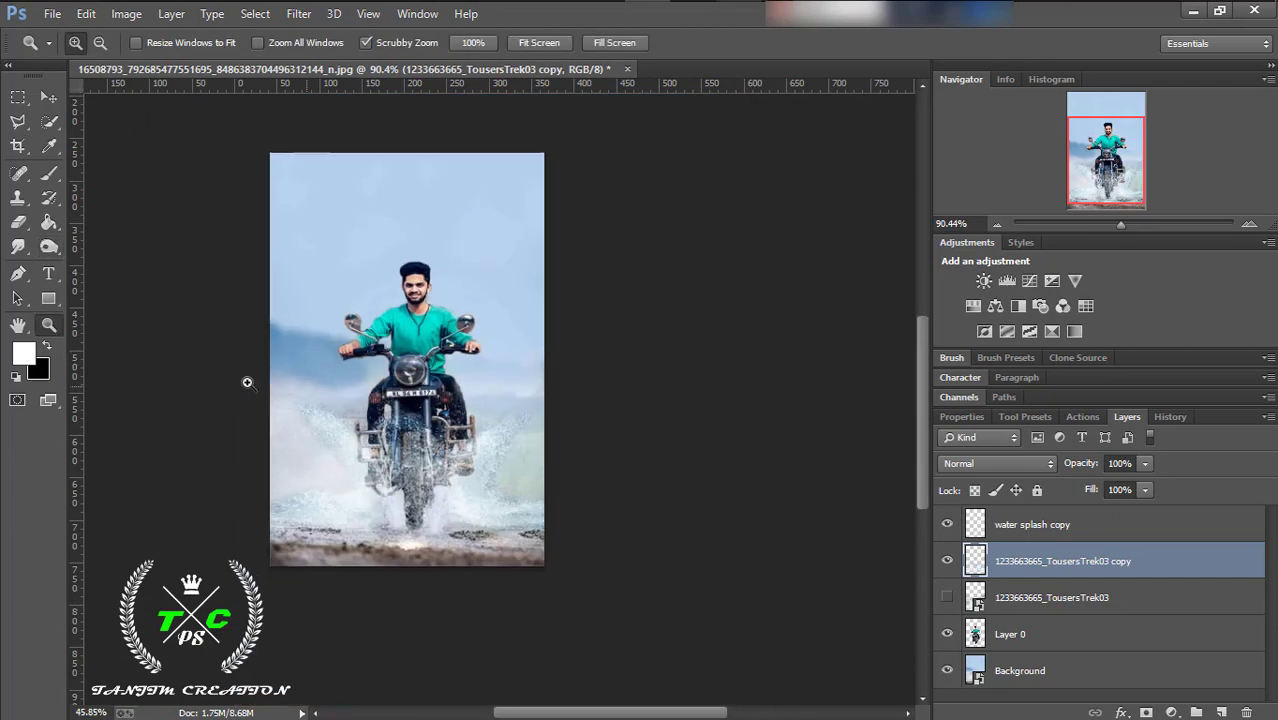
pyautogui.click(1018, 632)
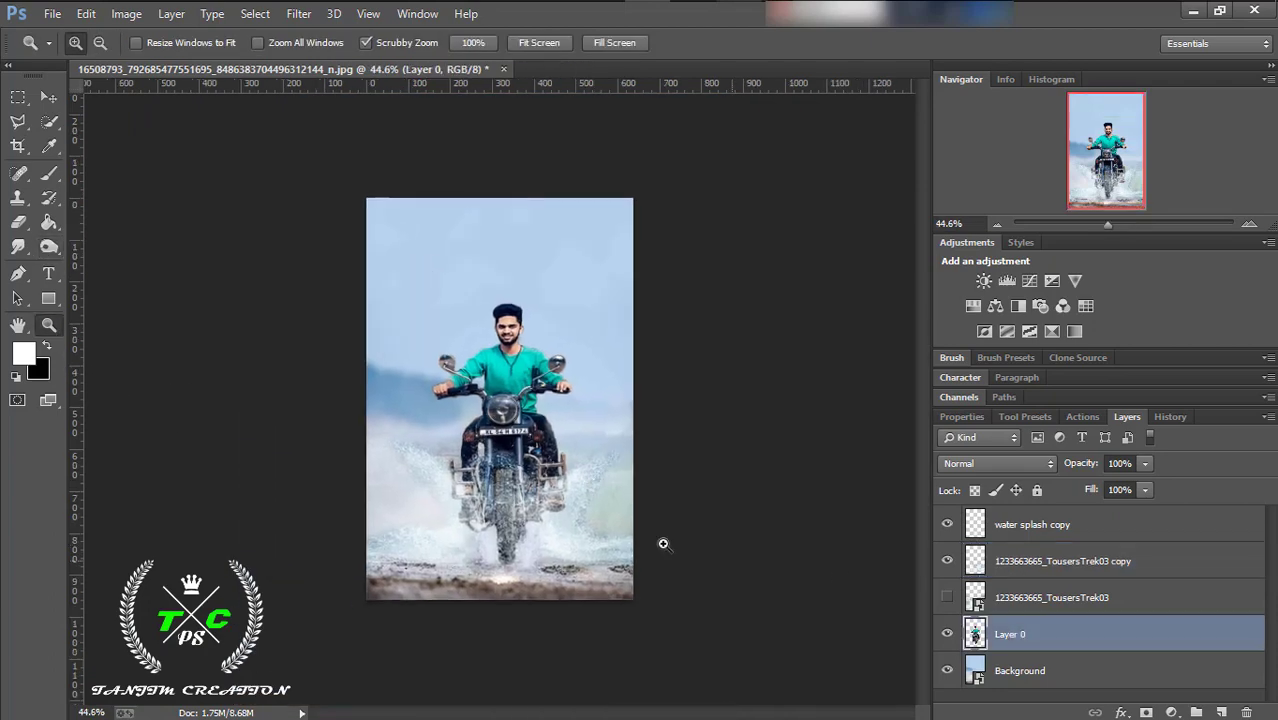
pyautogui.moveTo(662, 539); pyautogui.dragTo(700, 539)
pyautogui.press('p')
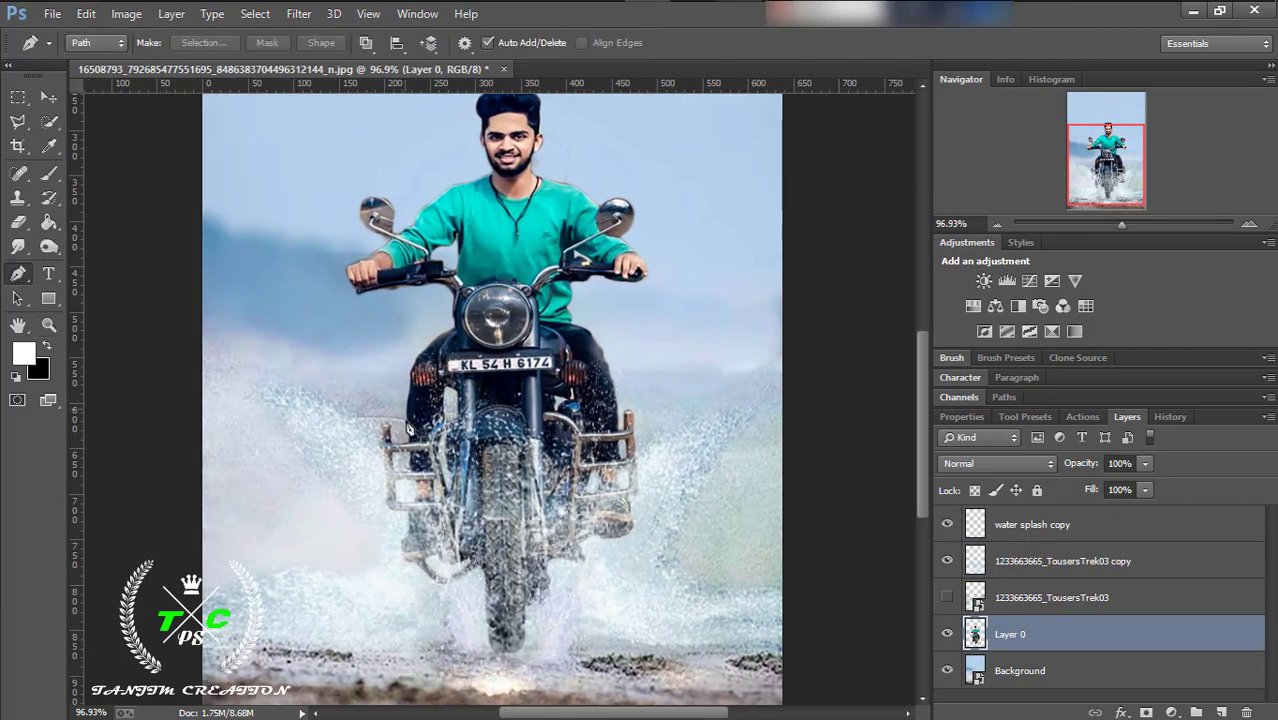
pyautogui.click(405, 415)
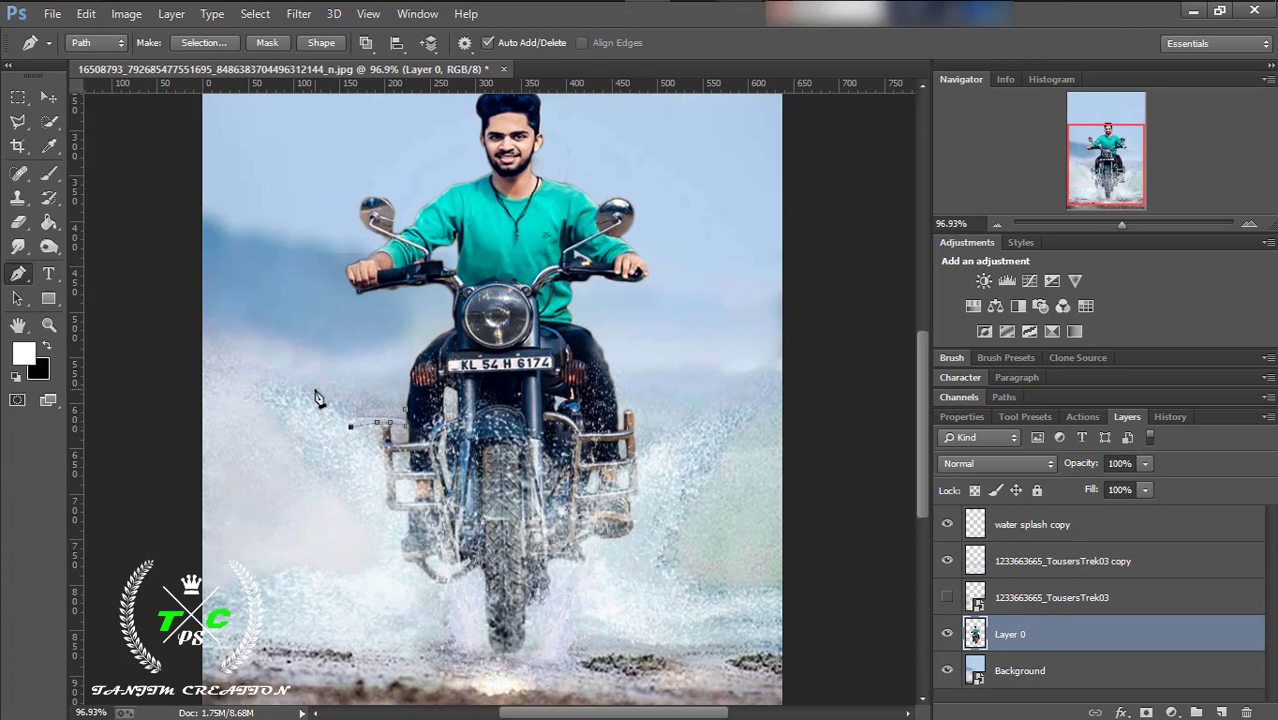
pyautogui.rightClick(371, 416)
pyautogui.click(430, 350)
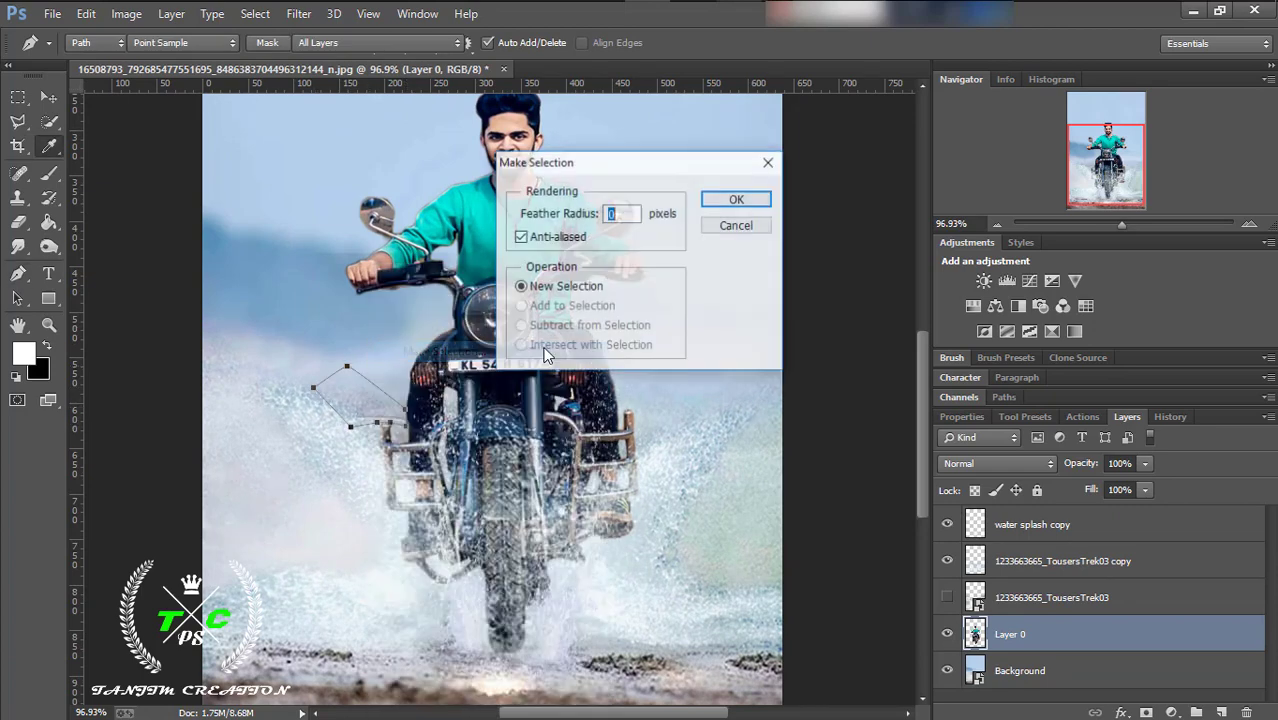
pyautogui.click(736, 197)
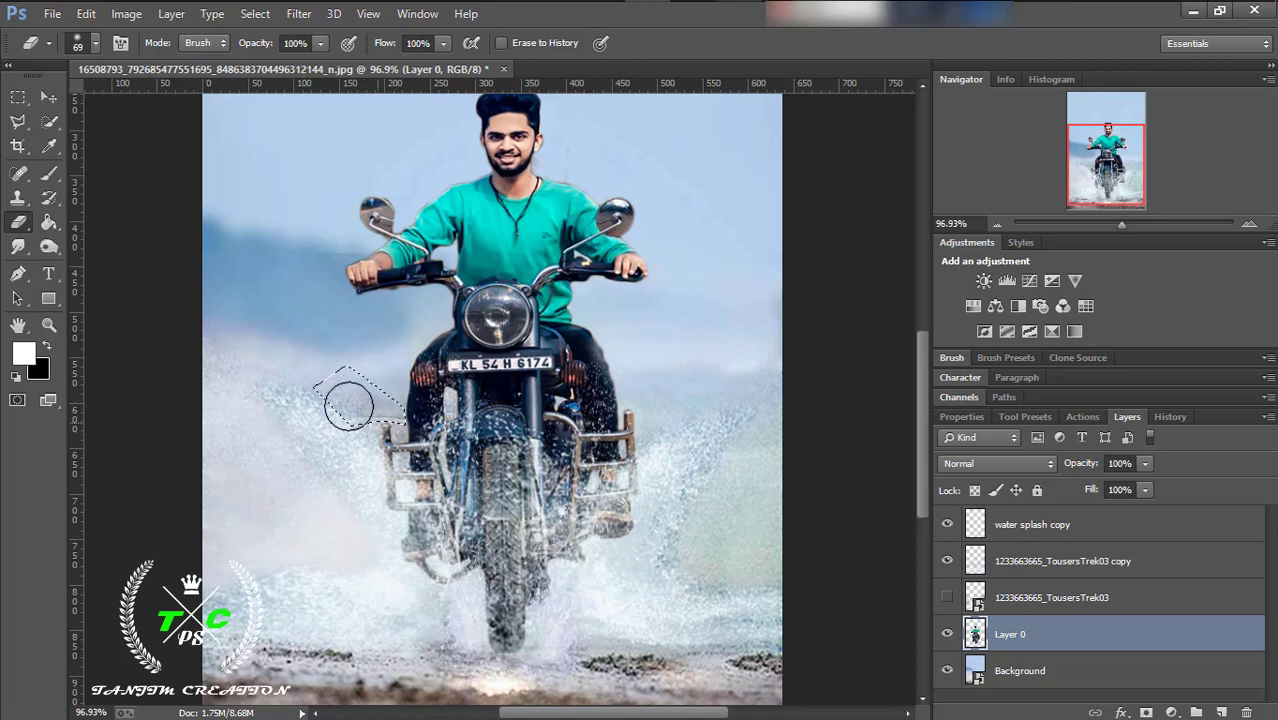
# Deselect and zoom out to view the whole composite.
pyautogui.press('m')
pyautogui.hotkey('ctrl', 'd')
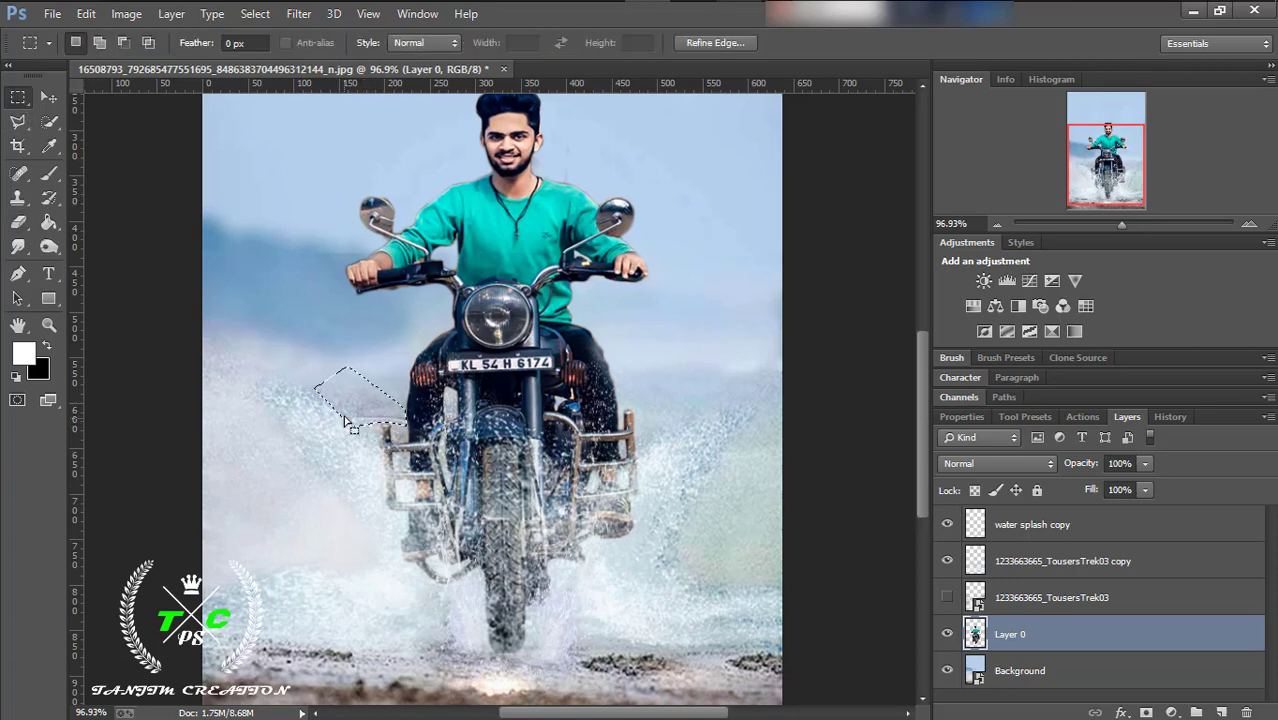
pyautogui.click(49, 325)
pyautogui.moveTo(580, 430); pyautogui.dragTo(542, 430)
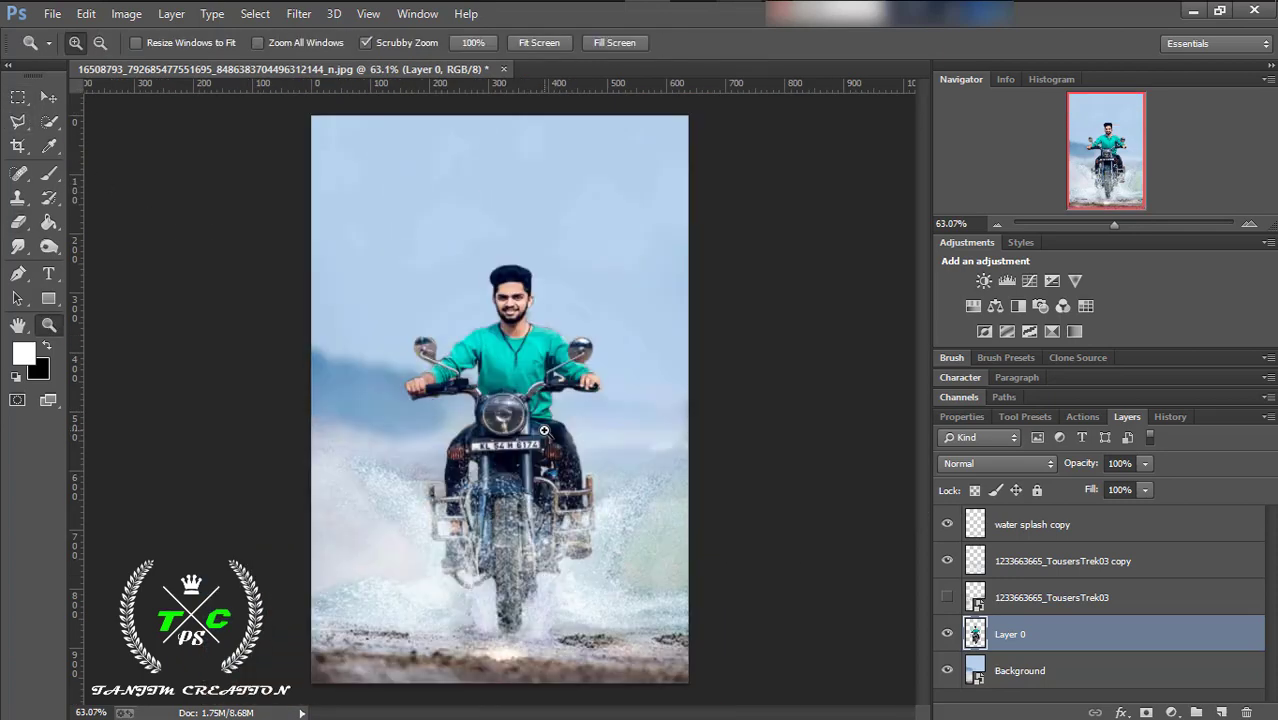
# Place a water splash image above the splash copy, stretch it over the bike's front and lower half, and commit.
pyautogui.click(1025, 536)
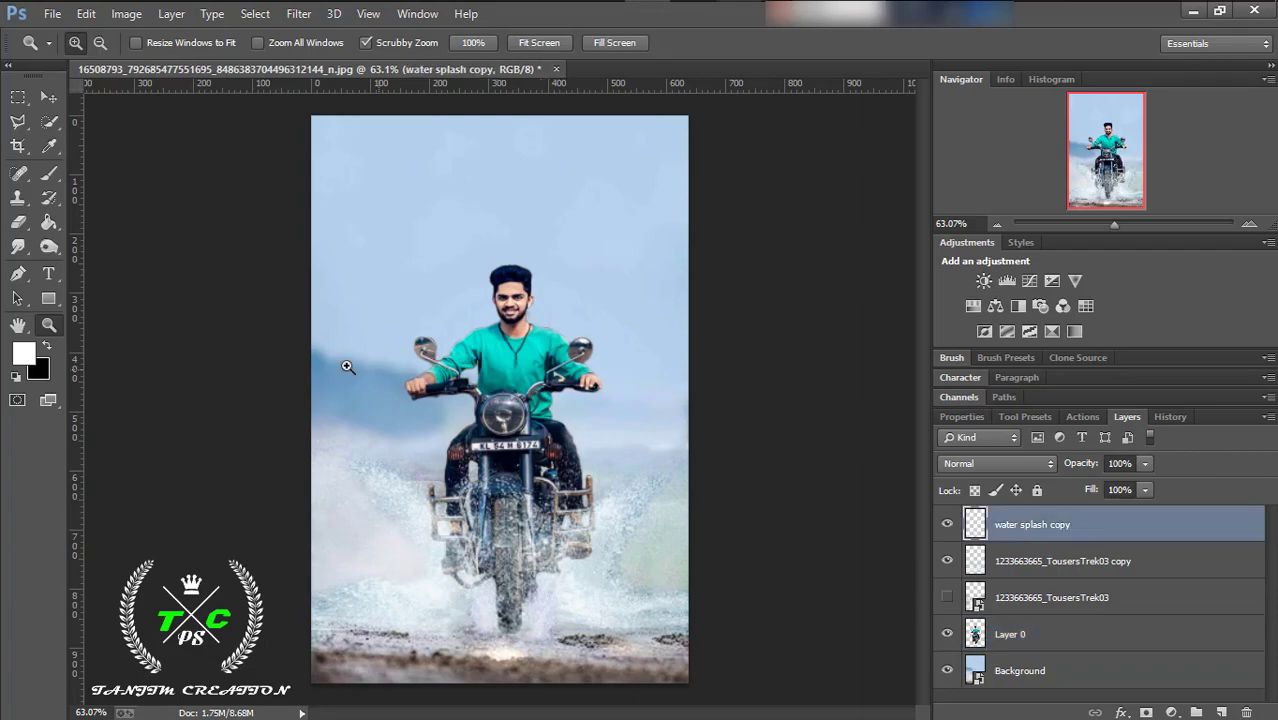
pyautogui.moveTo(347, 367)
pyautogui.mouseDown()
pyautogui.moveTo(400, 367)
pyautogui.moveTo(360, 367)
pyautogui.mouseUp()
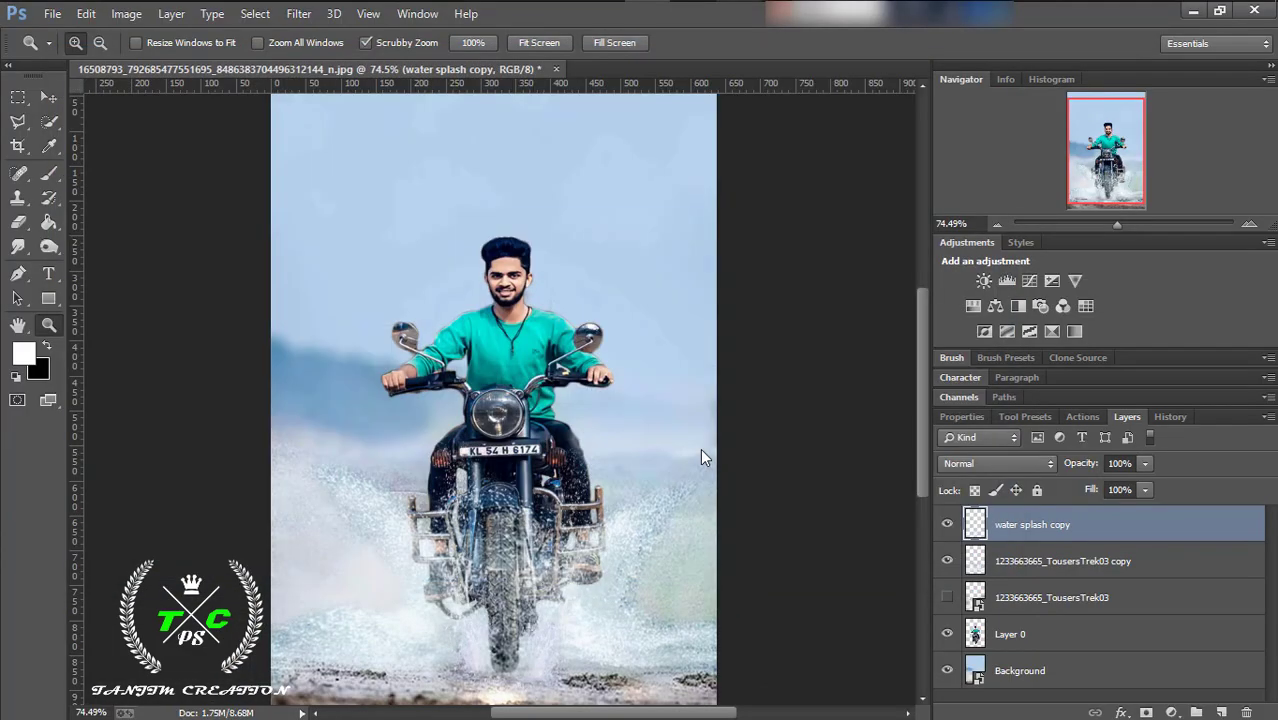
pyautogui.moveTo(650, 440); pyautogui.dragTo(622, 391)
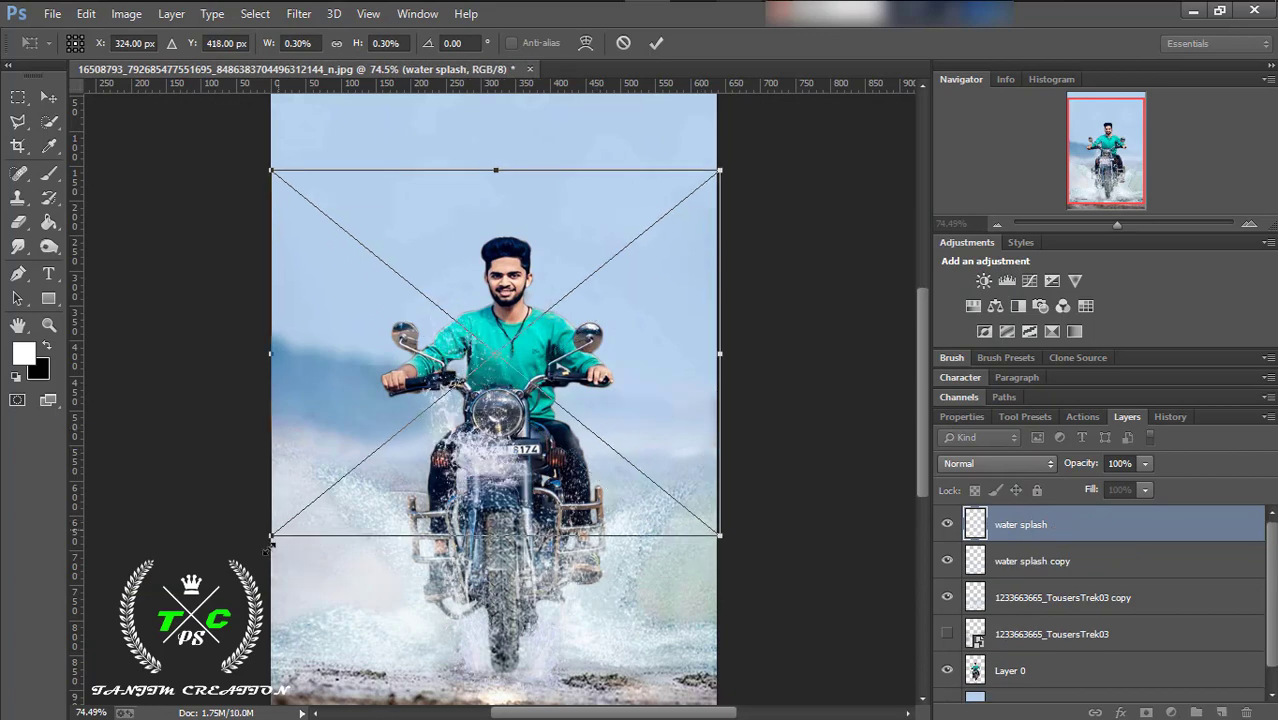
pyautogui.moveTo(268, 543); pyautogui.dragTo(265, 582)
pyautogui.moveTo(471, 557)
pyautogui.mouseDown()
pyautogui.moveTo(577, 590)
pyautogui.moveTo(585, 558)
pyautogui.moveTo(530, 533)
pyautogui.moveTo(535, 557)
pyautogui.mouseUp()
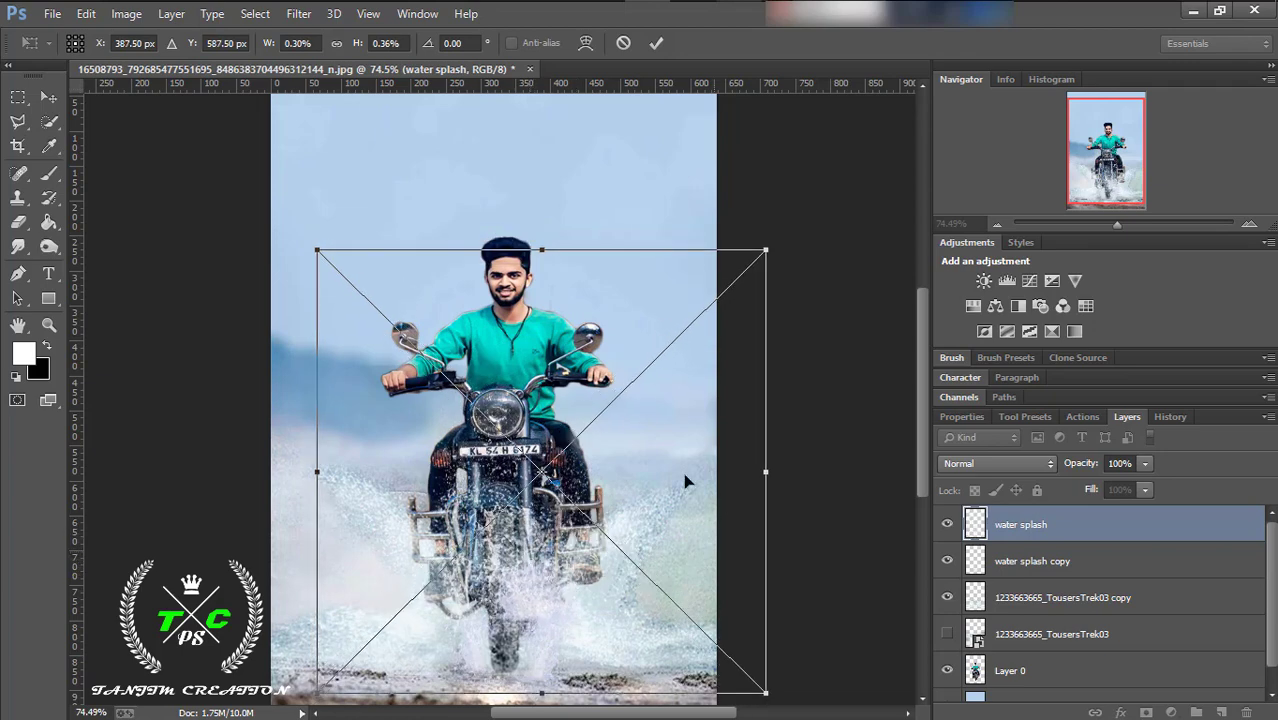
pyautogui.moveTo(311, 479); pyautogui.dragTo(302, 479)
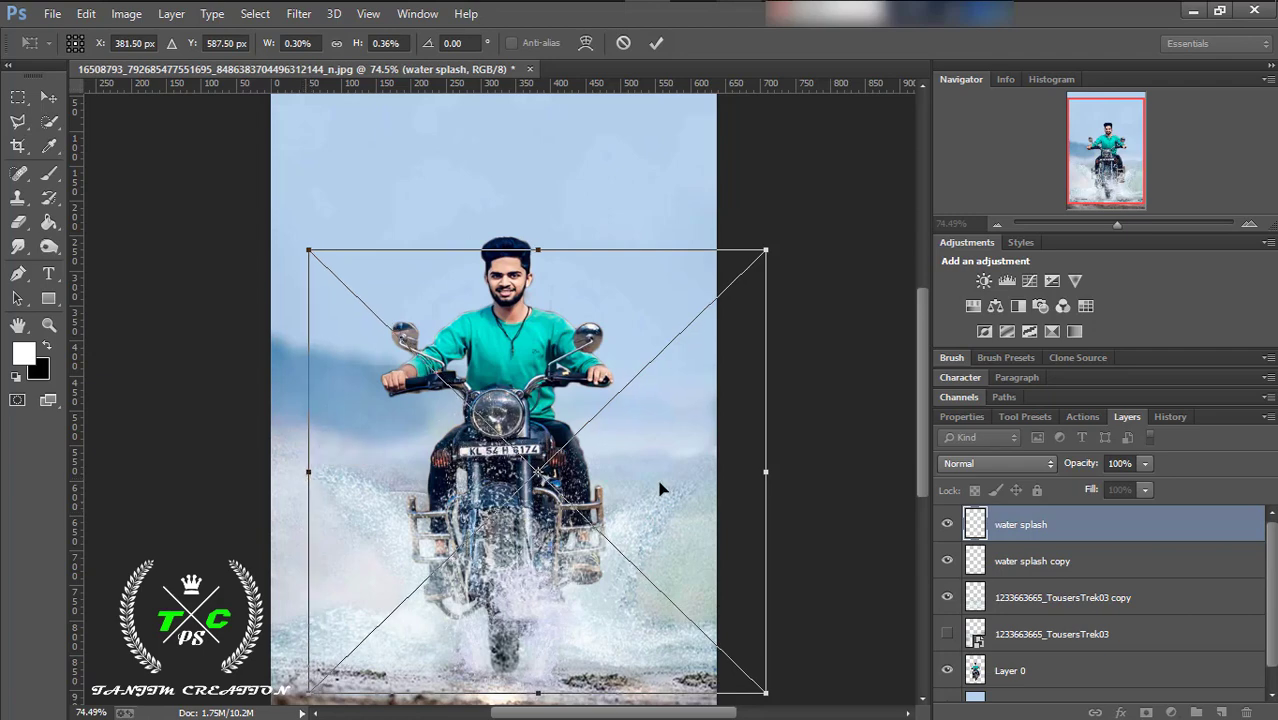
pyautogui.moveTo(614, 494); pyautogui.dragTo(616, 492)
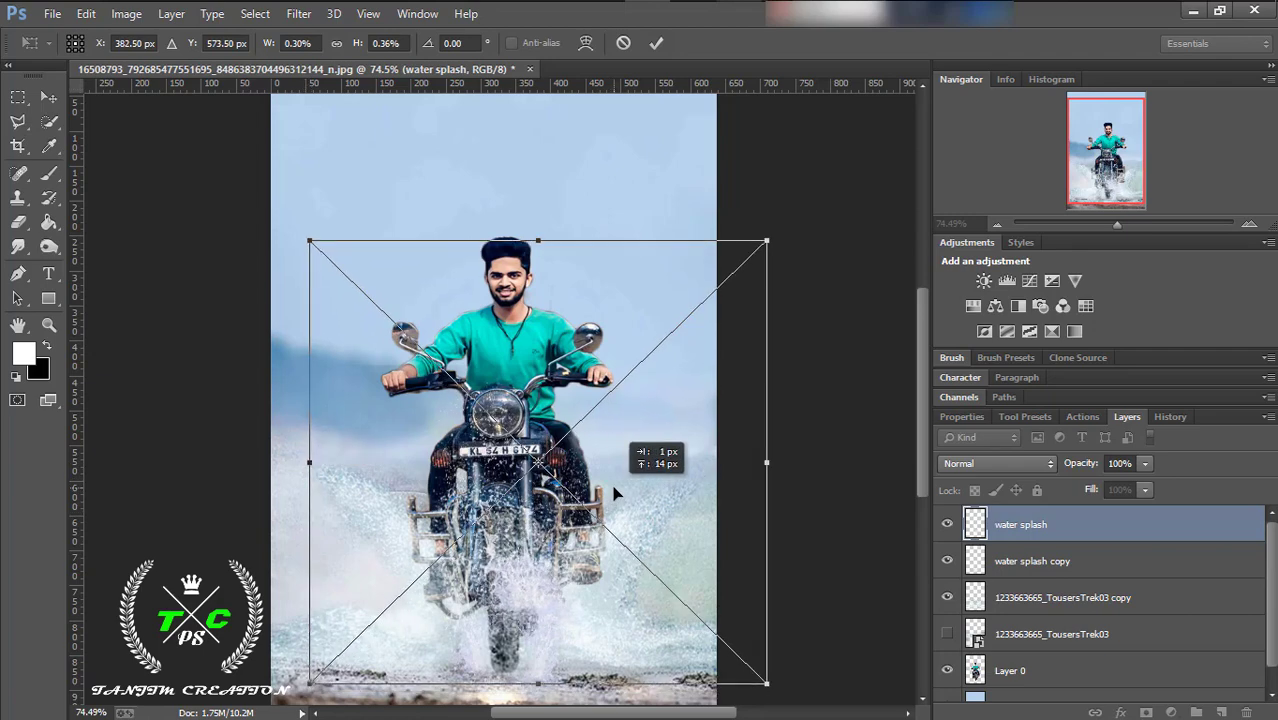
pyautogui.click(656, 43)
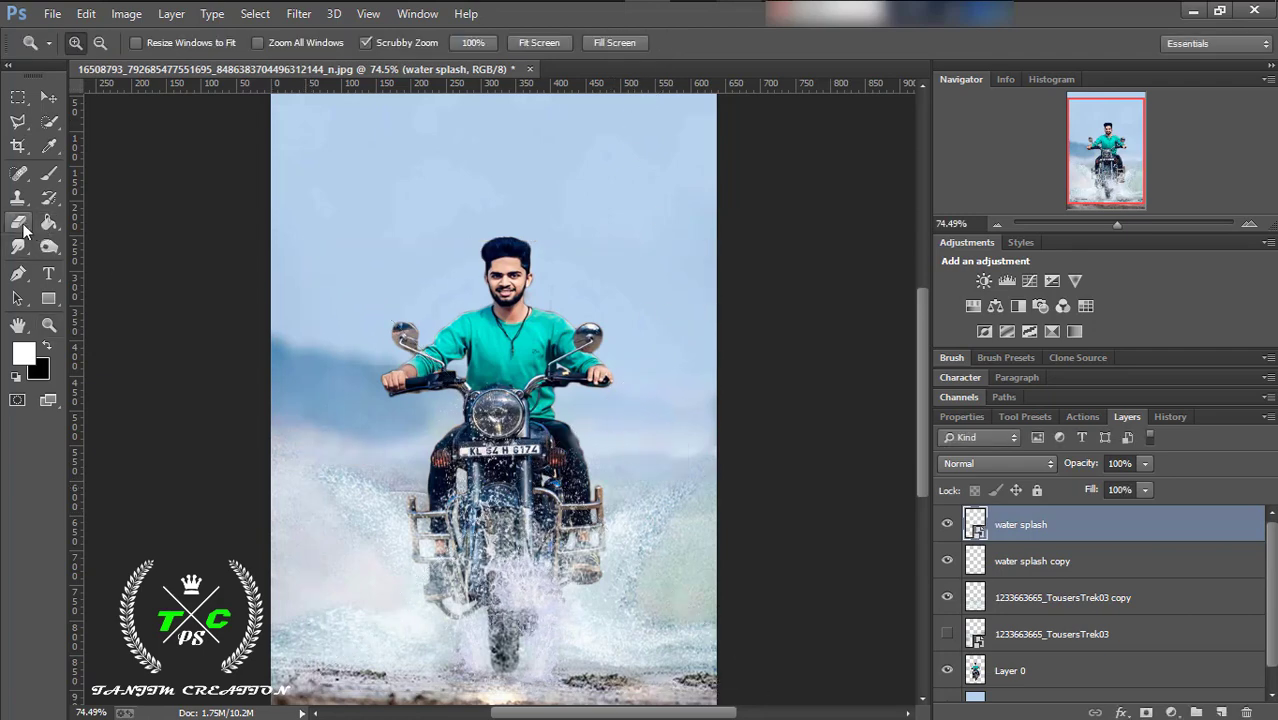
# Rasterize the new splash layer and erase its spray from the front wheel and fork.
pyautogui.click(18, 222)
pyautogui.click(516, 555)
pyautogui.click(583, 302)
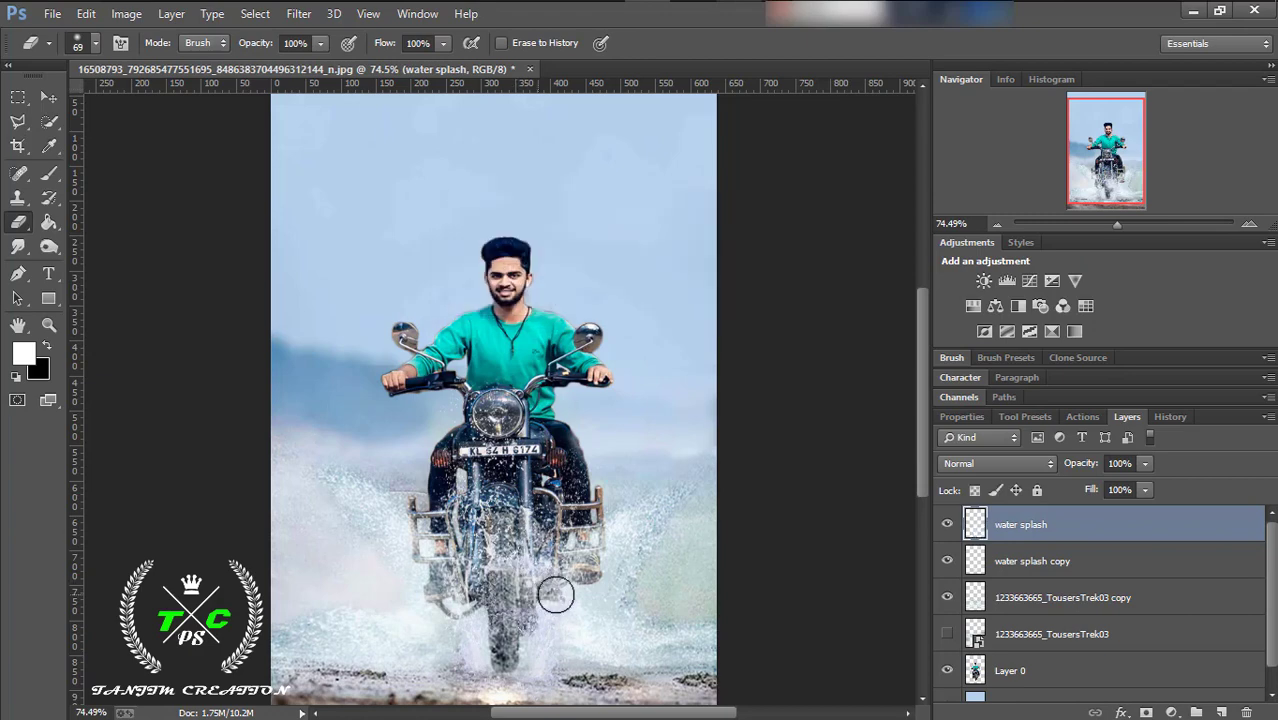
pyautogui.moveTo(475, 565)
pyautogui.mouseDown()
pyautogui.moveTo(527, 563)
pyautogui.moveTo(420, 512)
pyautogui.moveTo(447, 590)
pyautogui.moveTo(414, 486)
pyautogui.moveTo(466, 521)
pyautogui.moveTo(443, 528)
pyautogui.moveTo(533, 529)
pyautogui.moveTo(459, 534)
pyautogui.moveTo(549, 508)
pyautogui.moveTo(629, 513)
pyautogui.mouseUp()
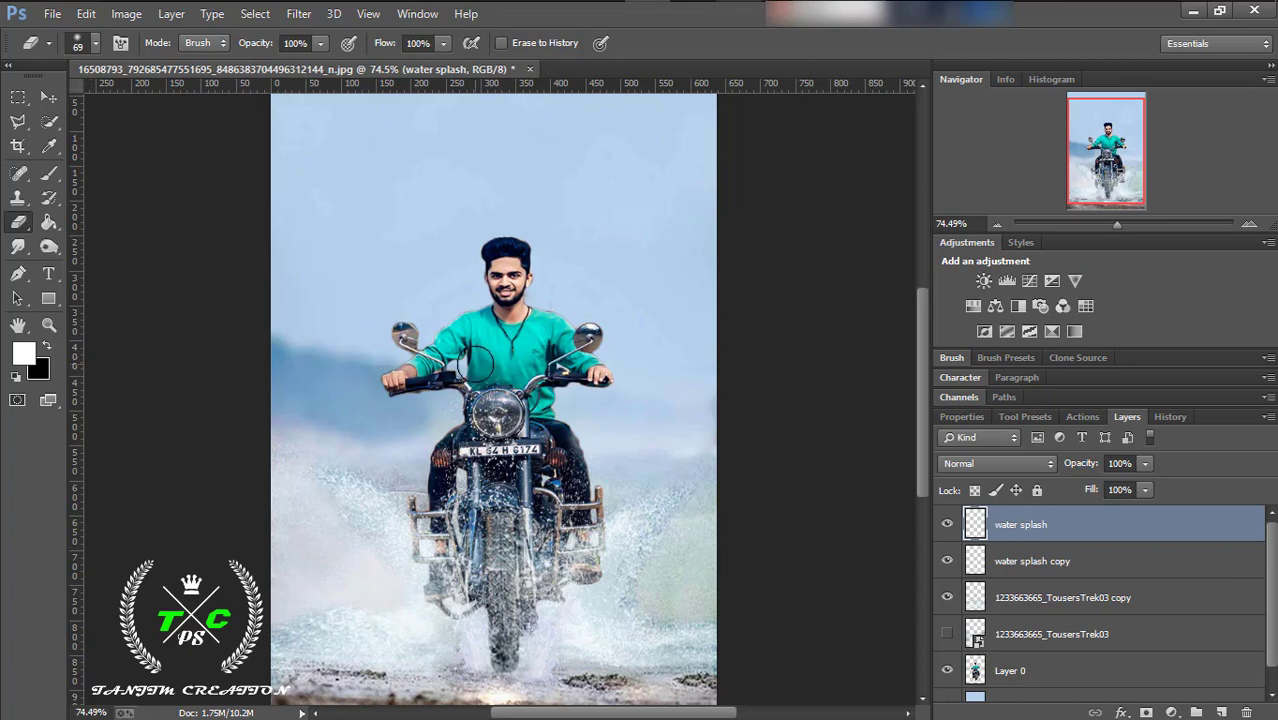
# Zoom out and toggle the water splash layer on and off to compare, leaving it visible.
pyautogui.click(48, 324)
pyautogui.moveTo(500, 400); pyautogui.dragTo(480, 400)
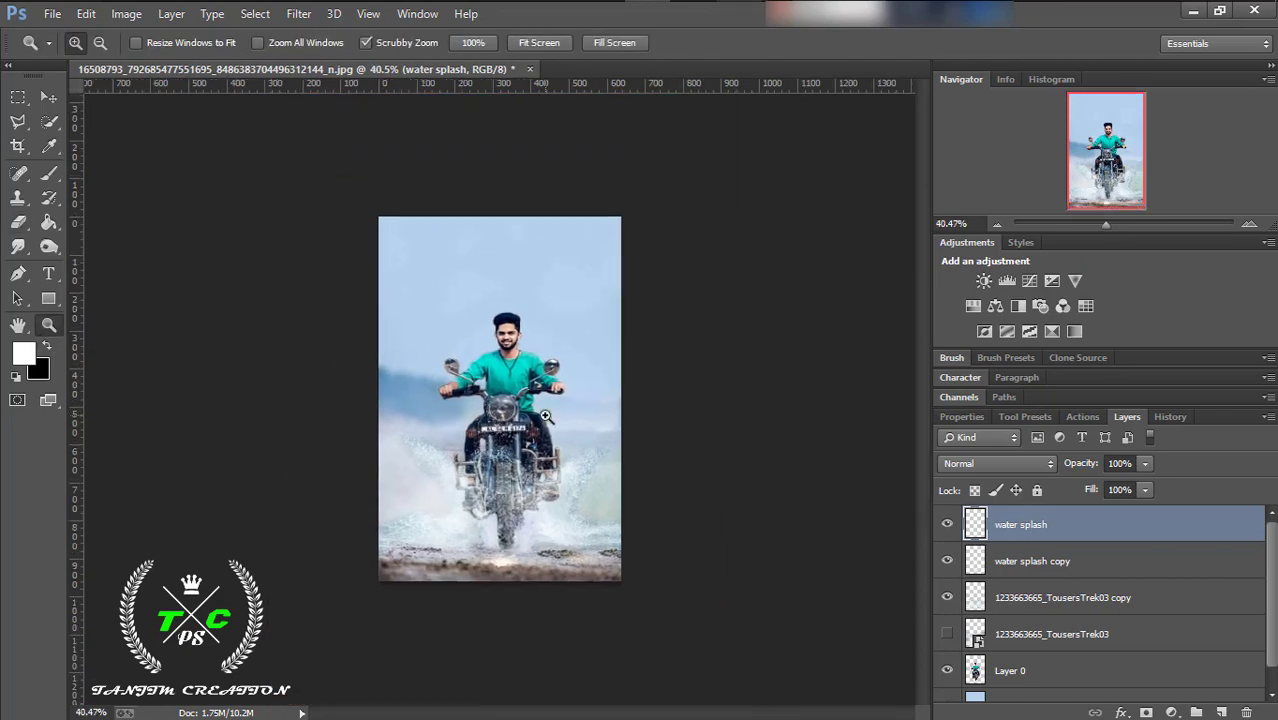
pyautogui.click(947, 524)
pyautogui.click(947, 528)
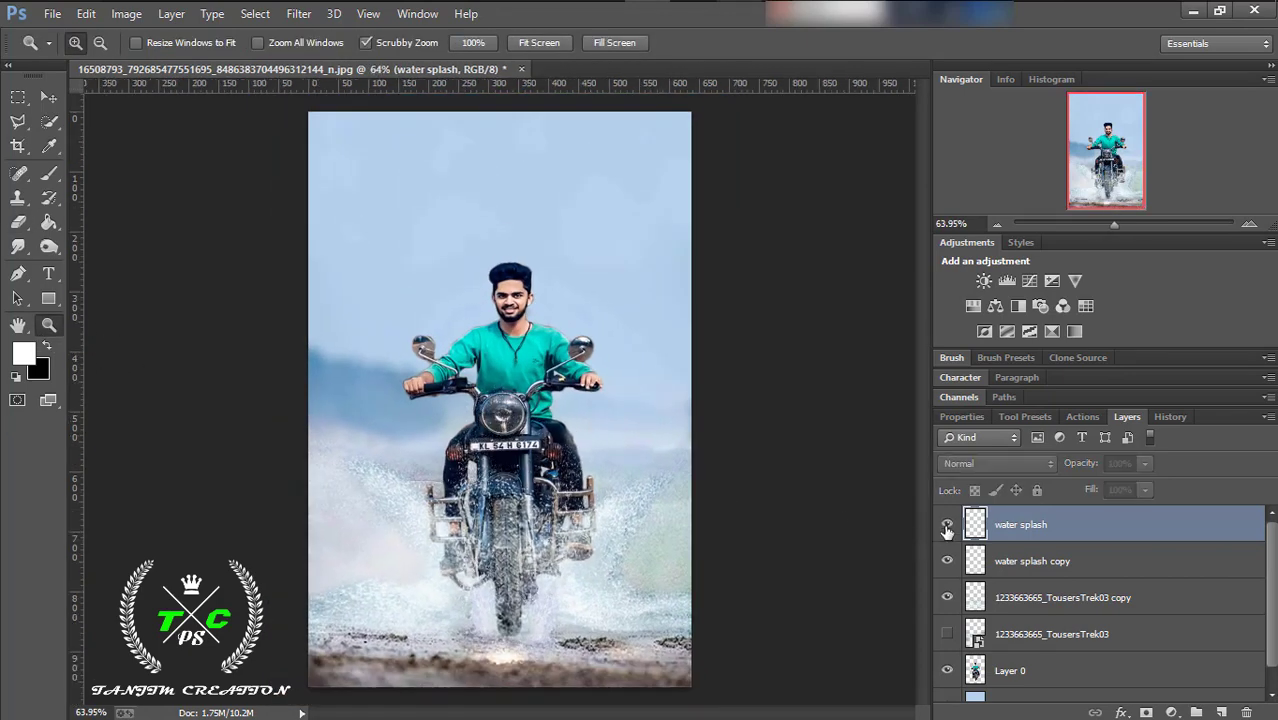
pyautogui.click(947, 528)
pyautogui.click(947, 528)
pyautogui.click(947, 528)
pyautogui.click(947, 528)
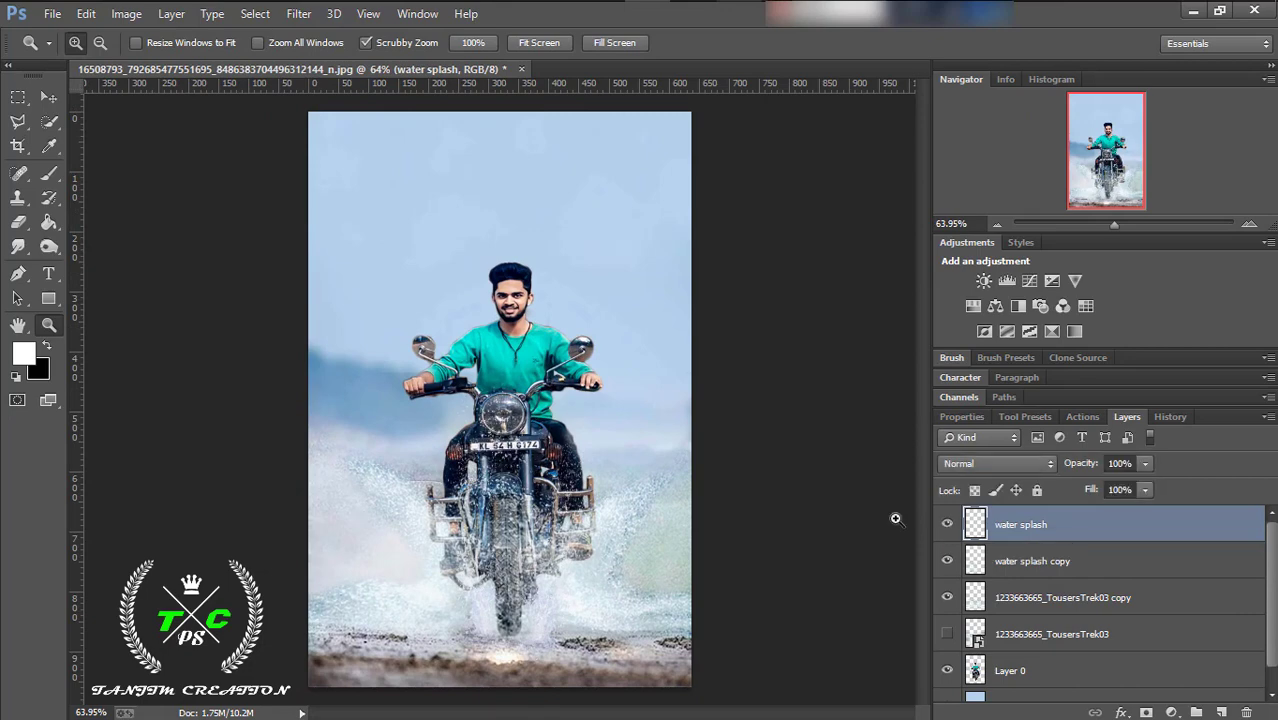
pyautogui.moveTo(647, 463); pyautogui.dragTo(620, 463)
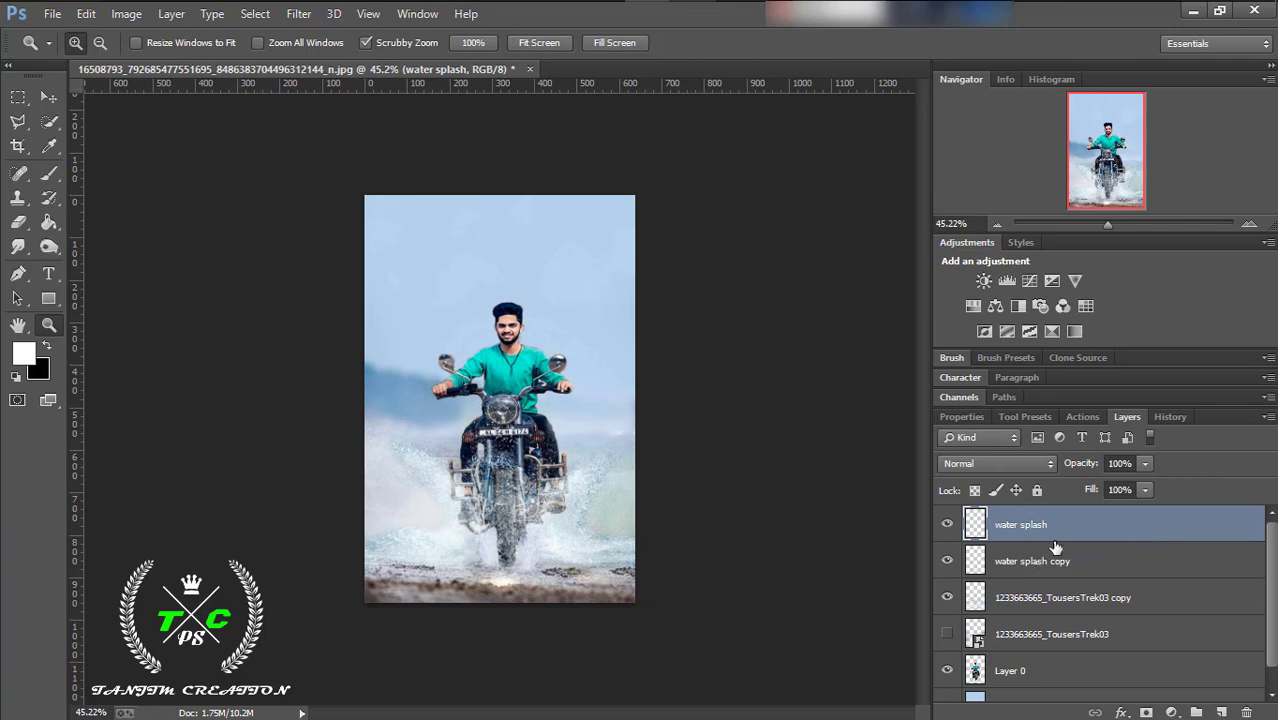
# Duplicate the splash as 'water splash copy 2', moved and rotated on the bike's left.
pyautogui.hotkey('ctrl', 'j')
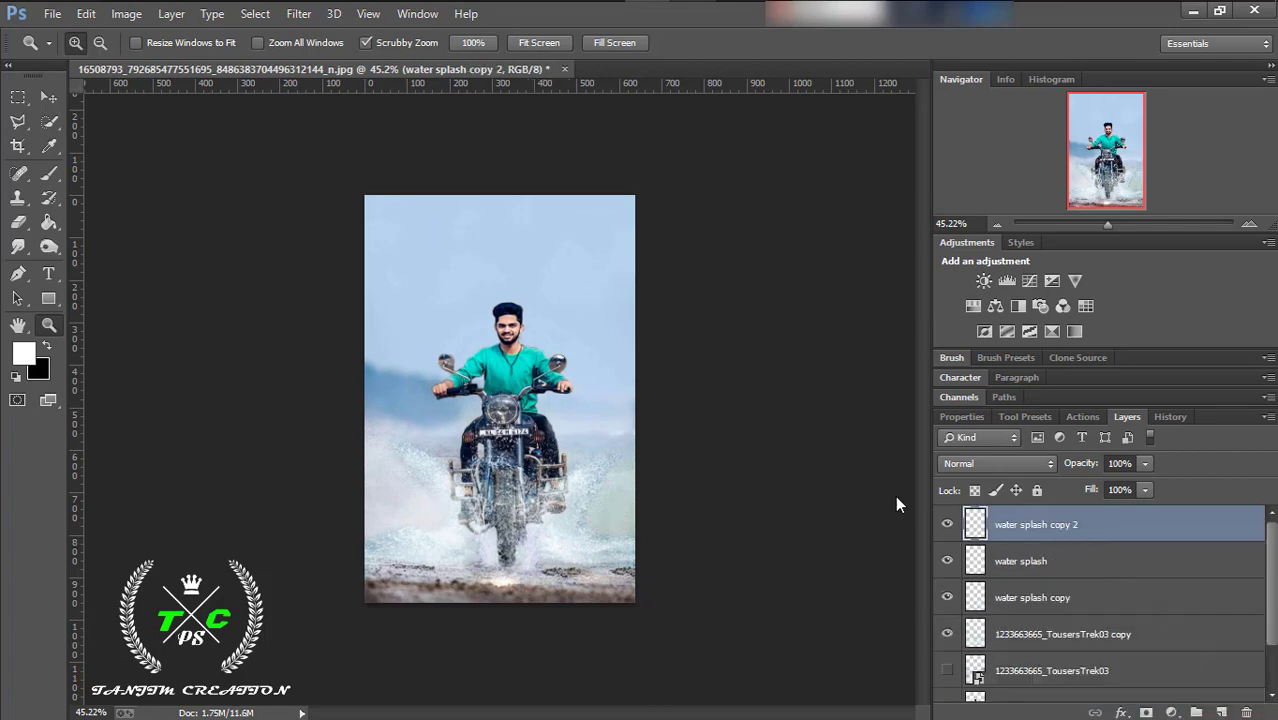
pyautogui.moveTo(510, 601); pyautogui.dragTo(588, 543)
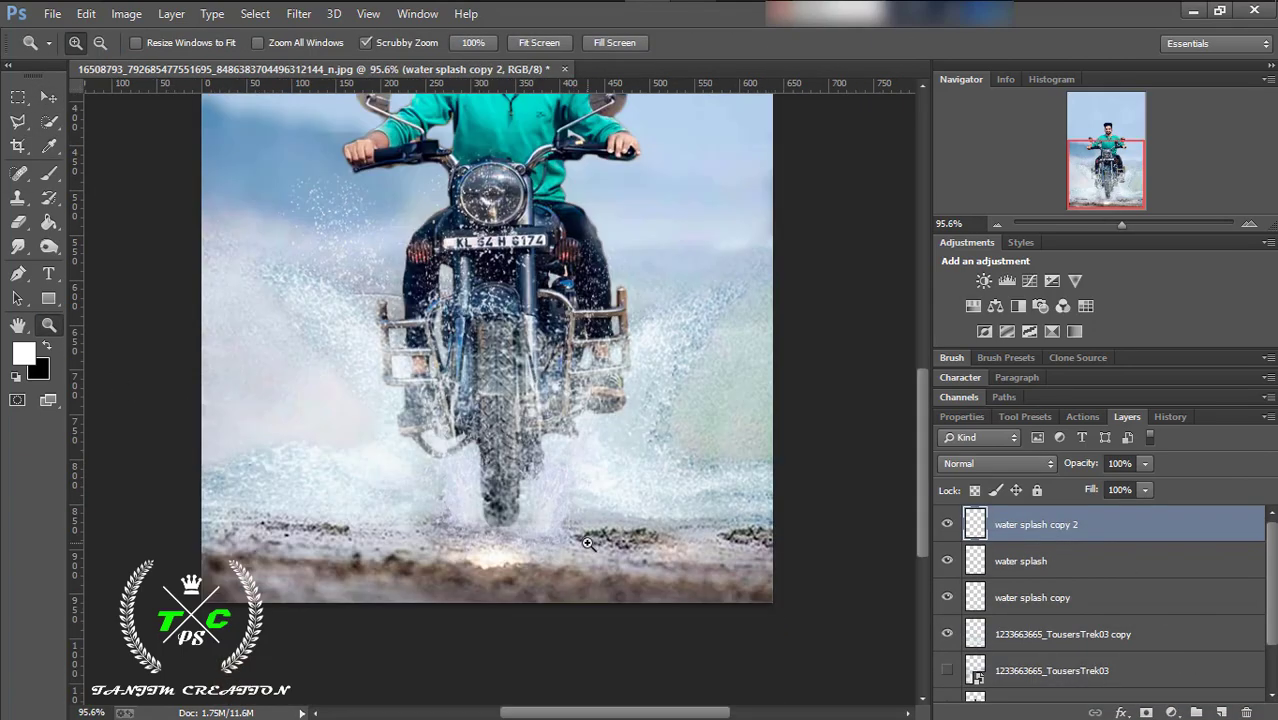
pyautogui.press('v')
pyautogui.moveTo(428, 426)
pyautogui.mouseDown()
pyautogui.moveTo(370, 337)
pyautogui.moveTo(325, 178)
pyautogui.moveTo(272, 186)
pyautogui.moveTo(245, 135)
pyautogui.mouseUp()
pyautogui.moveTo(360, 432); pyautogui.dragTo(413, 470)
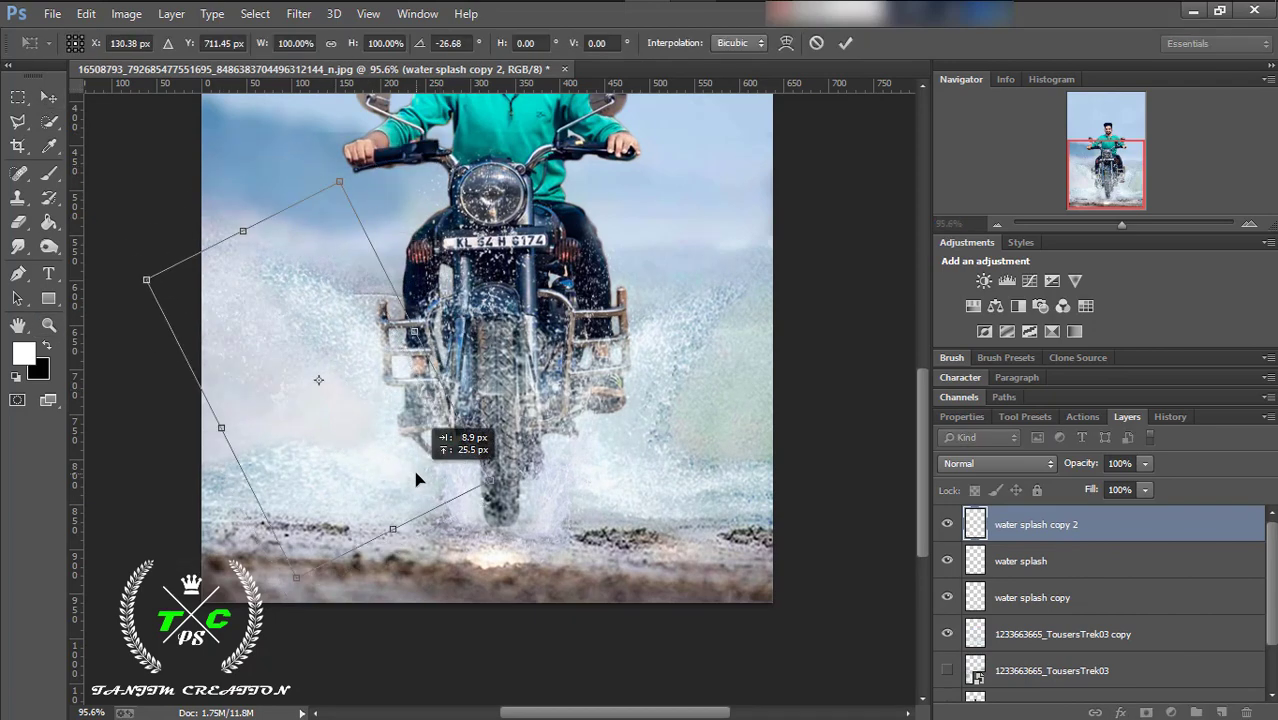
pyautogui.moveTo(329, 476); pyautogui.dragTo(351, 498)
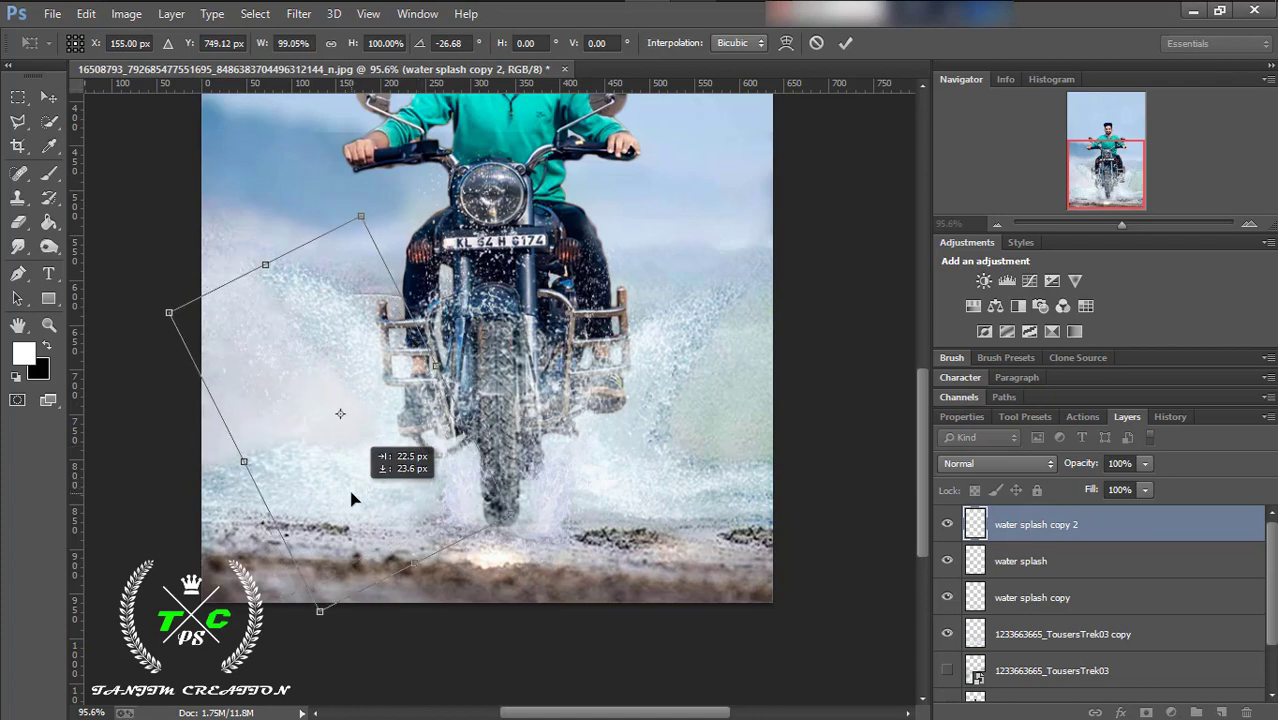
pyautogui.press('Return')
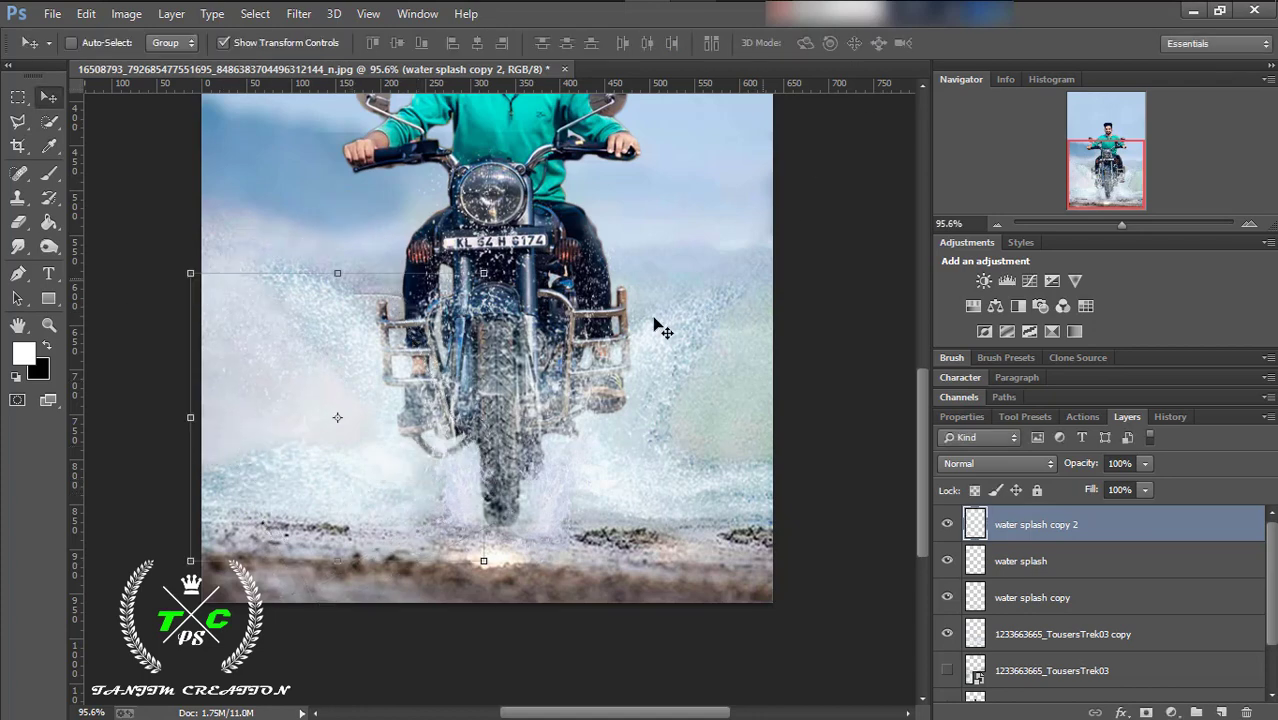
# Add 'water splash copy 3' on the bike's right, rotated about 66°, then zoom out.
pyautogui.rightClick(1007, 530)
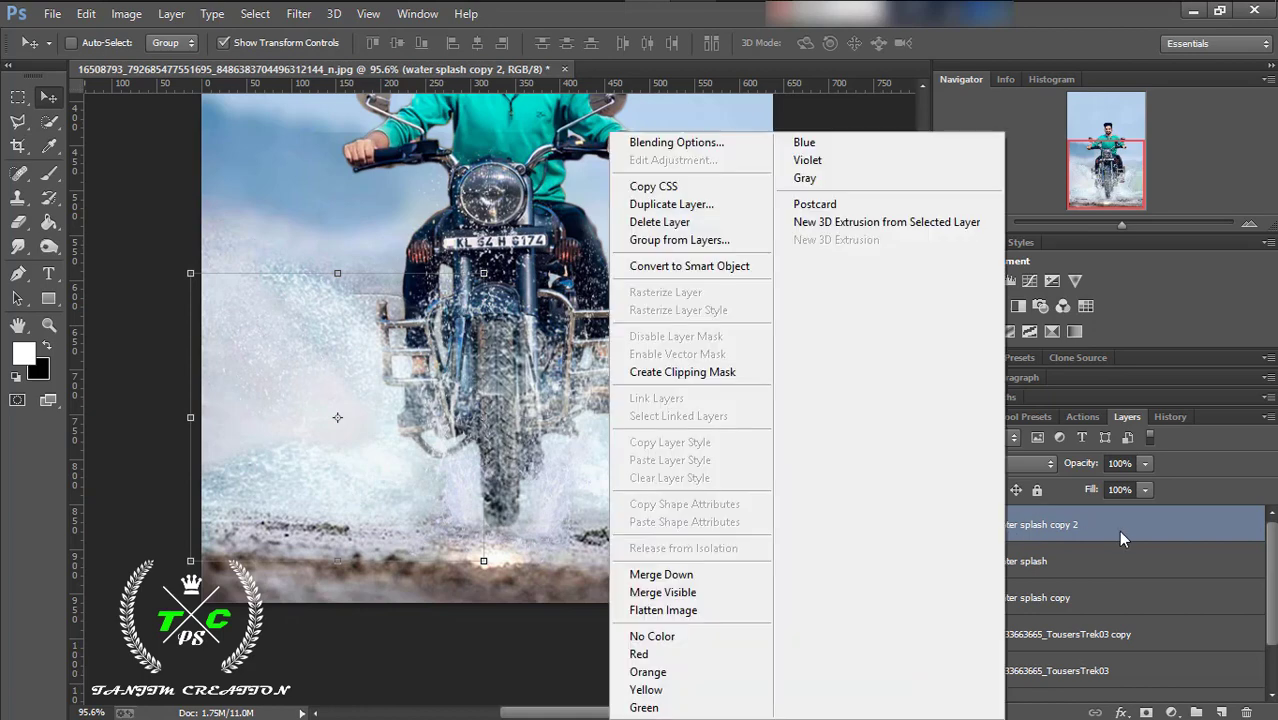
pyautogui.press('Escape')
pyautogui.hotkey('ctrl', 'j')
pyautogui.moveTo(383, 323)
pyautogui.mouseDown()
pyautogui.moveTo(572, 352)
pyautogui.moveTo(685, 285)
pyautogui.mouseUp()
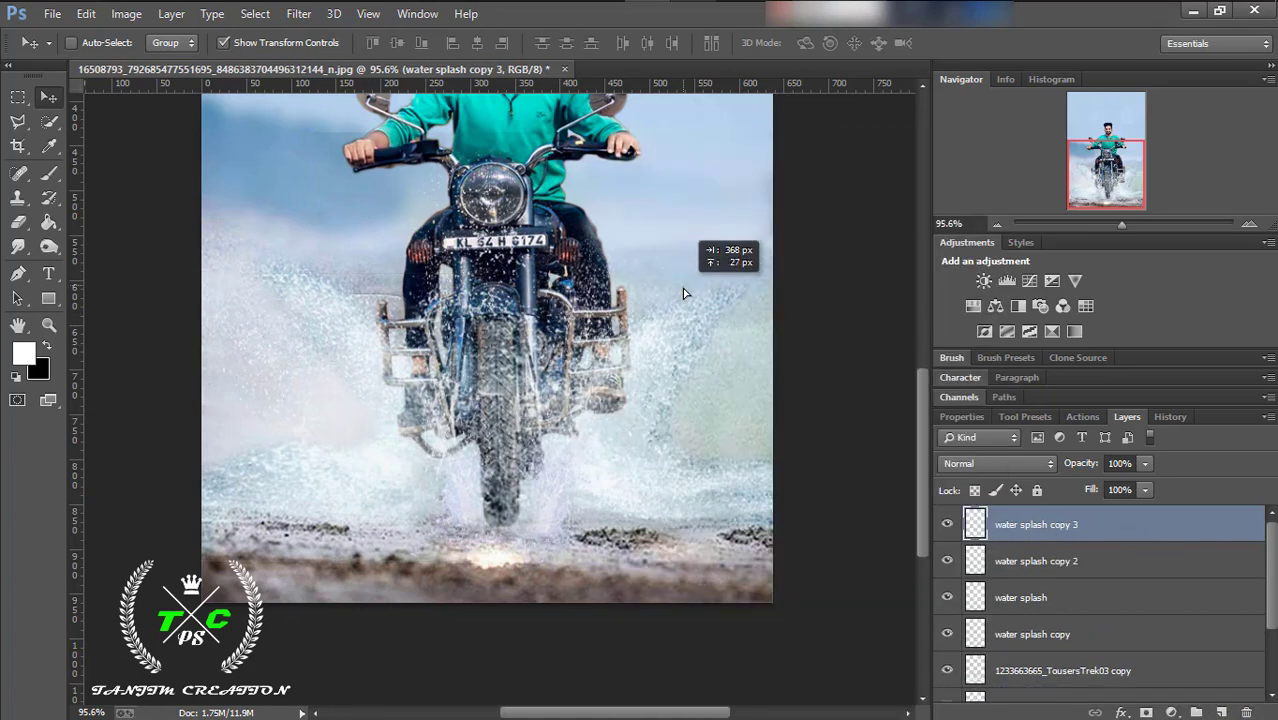
pyautogui.hotkey('ctrl', 't')
pyautogui.moveTo(690, 432); pyautogui.dragTo(727, 463)
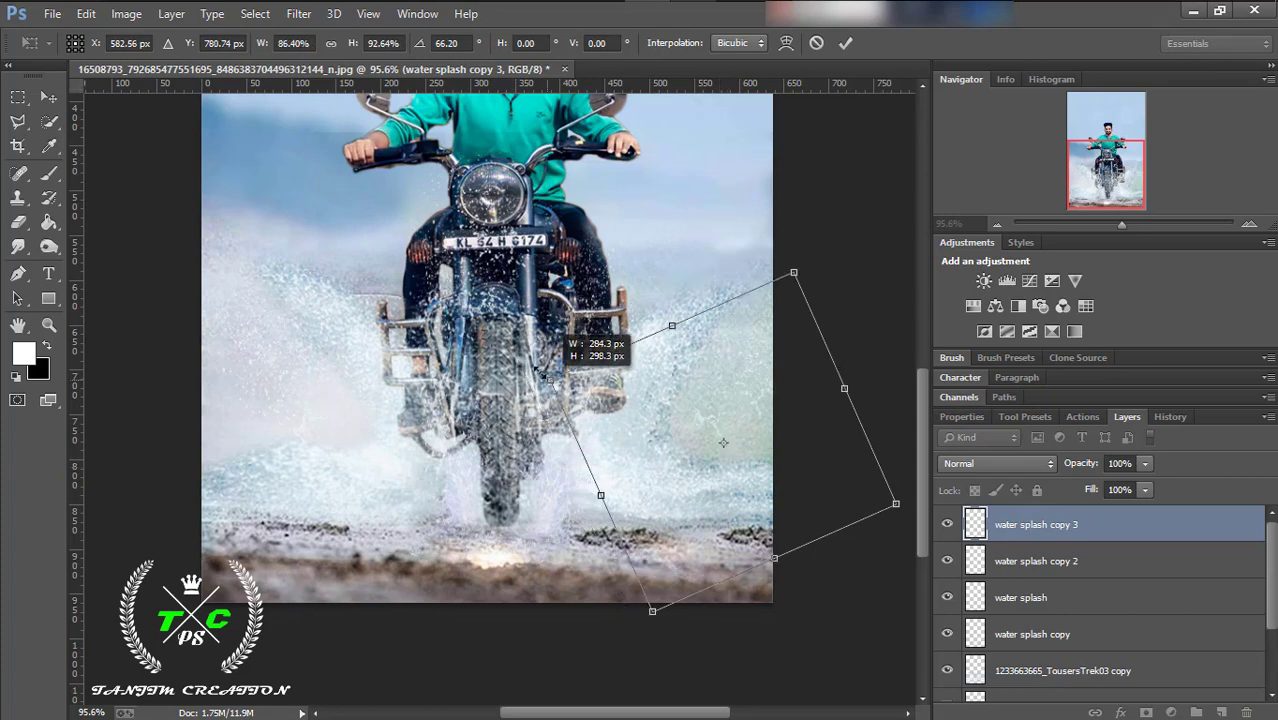
pyautogui.moveTo(513, 358); pyautogui.dragTo(677, 493)
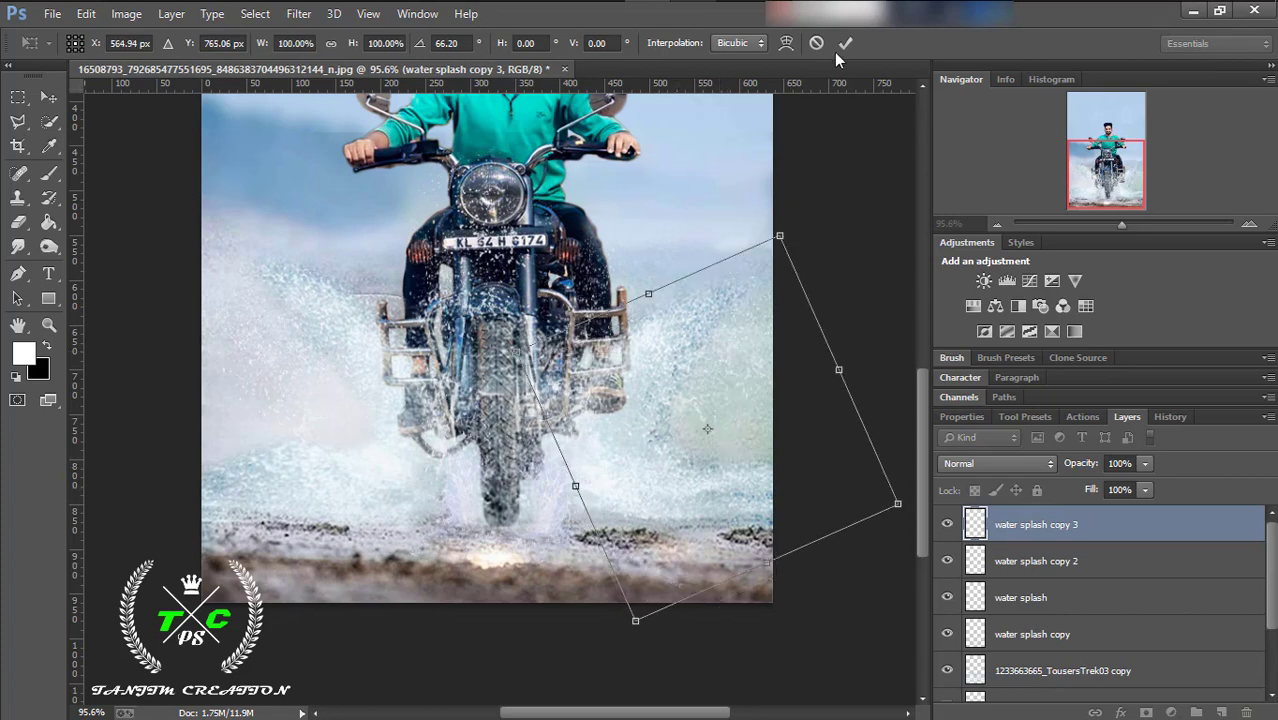
pyautogui.press('Return')
pyautogui.press('z')
pyautogui.keyDown('alt'); pyautogui.click(621, 441); pyautogui.keyUp('alt')
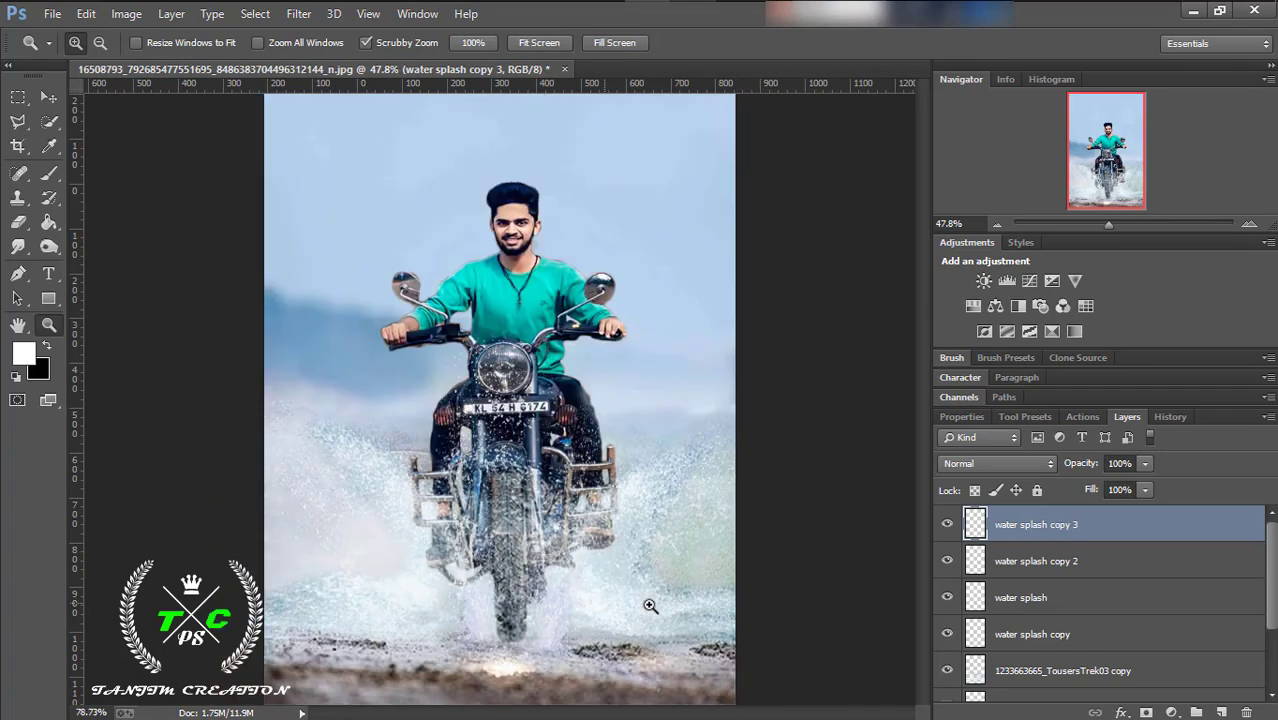
pyautogui.moveTo(627, 581); pyautogui.dragTo(645, 595)
pyautogui.scroll(-2, 1062, 581)
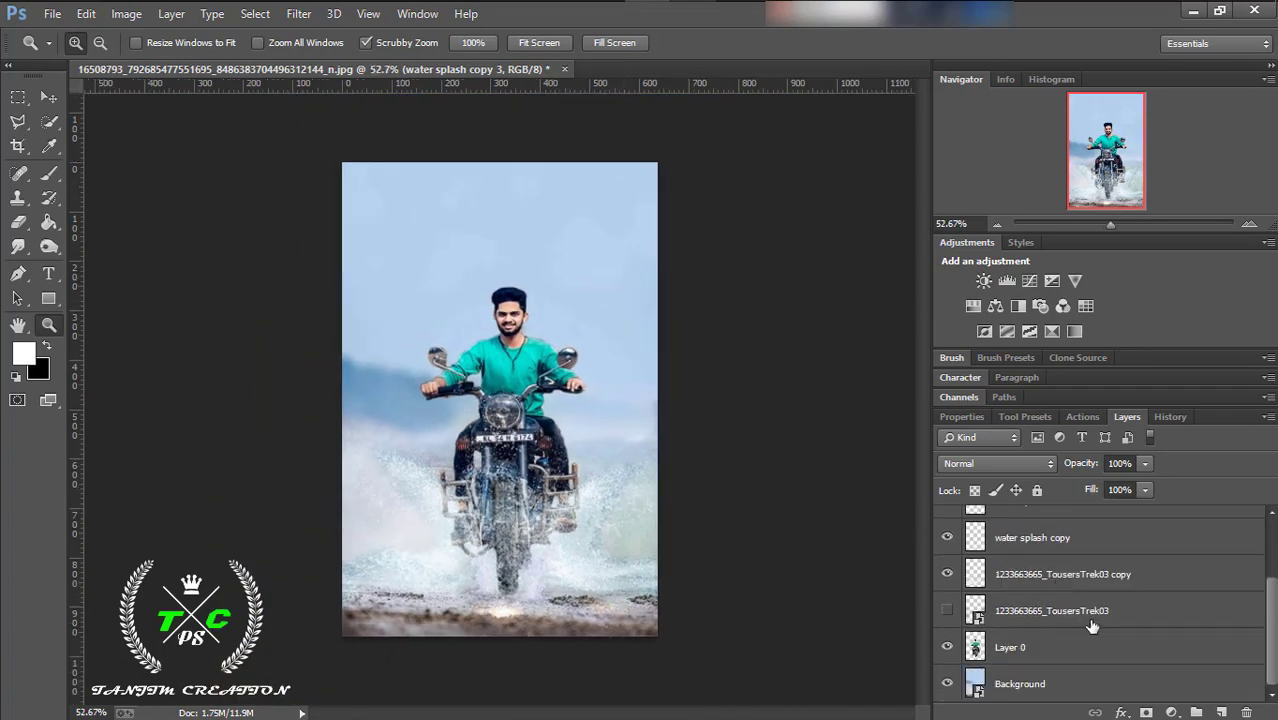
pyautogui.moveTo(519, 313); pyautogui.dragTo(545, 313)
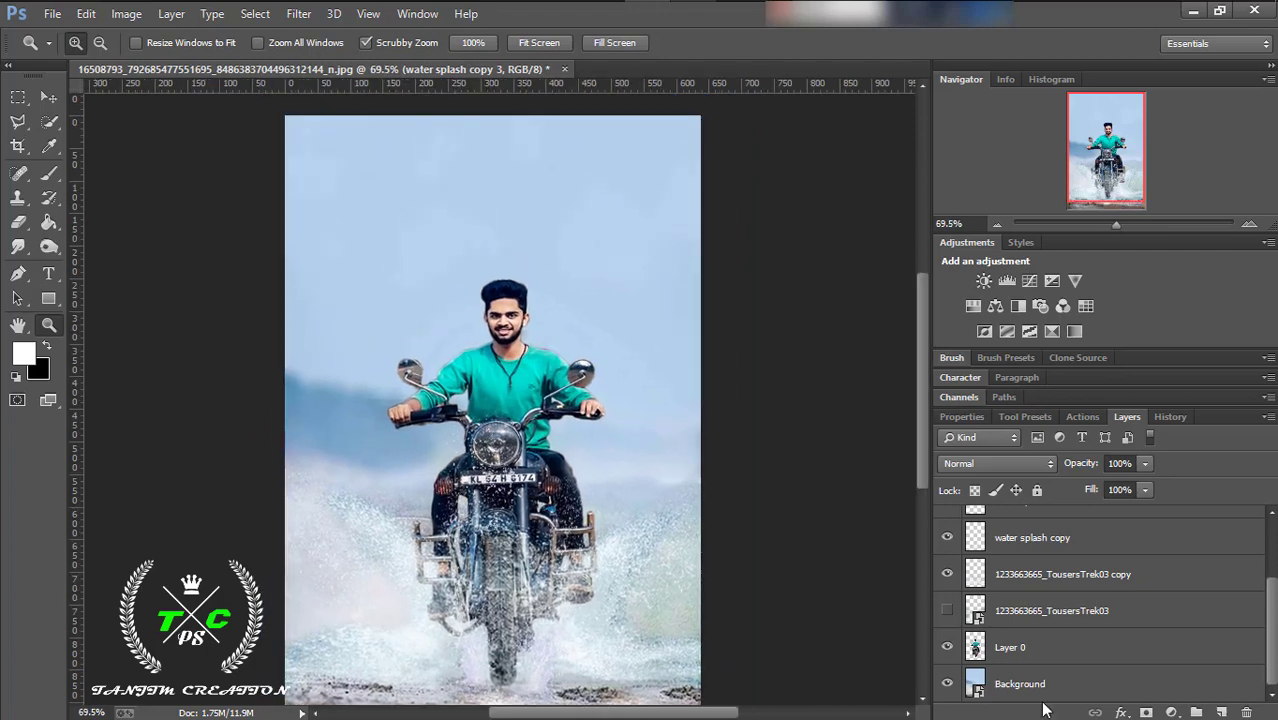
pyautogui.click(1020, 684)
pyautogui.click(947, 684)
pyautogui.click(946, 684)
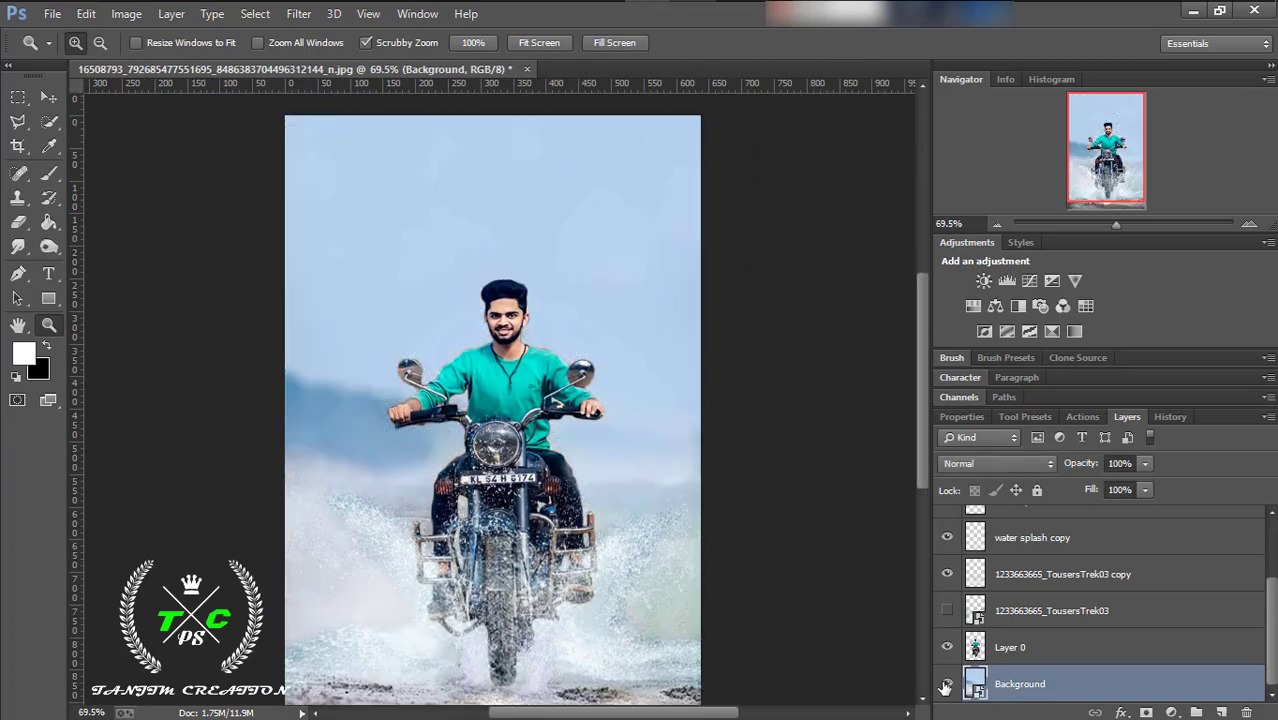
pyautogui.click(947, 575)
pyautogui.click(947, 575)
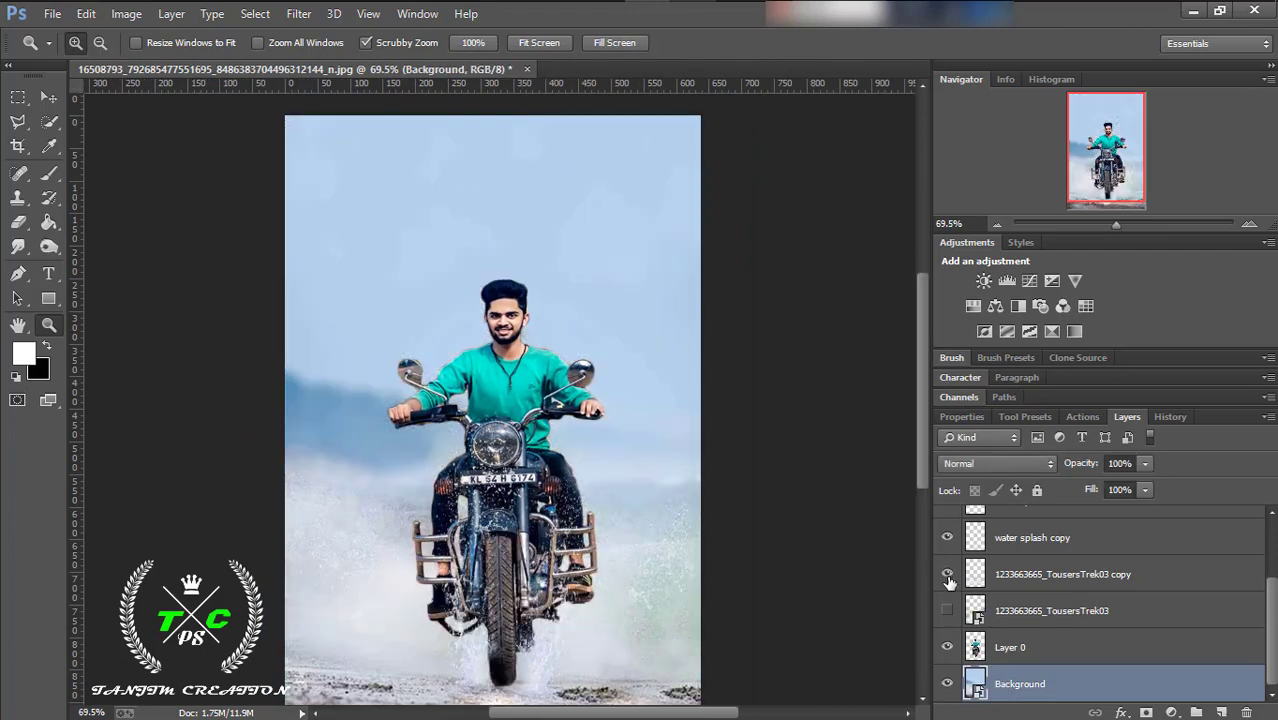
pyautogui.click(947, 575)
pyautogui.click(1080, 573)
pyautogui.moveTo(430, 565)
pyautogui.mouseDown()
pyautogui.moveTo(497, 575)
pyautogui.moveTo(420, 480)
pyautogui.mouseUp()
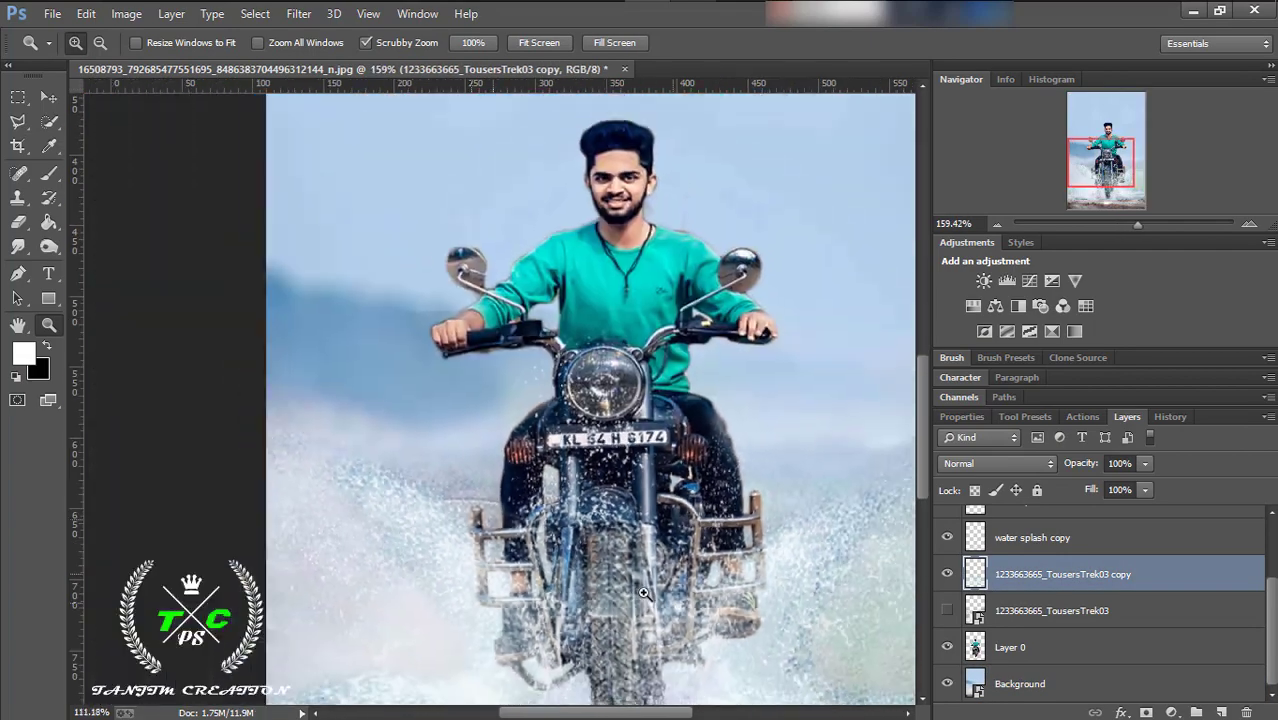
pyautogui.press('e')
pyautogui.click(95, 43)
pyautogui.moveTo(135, 102); pyautogui.dragTo(117, 102)
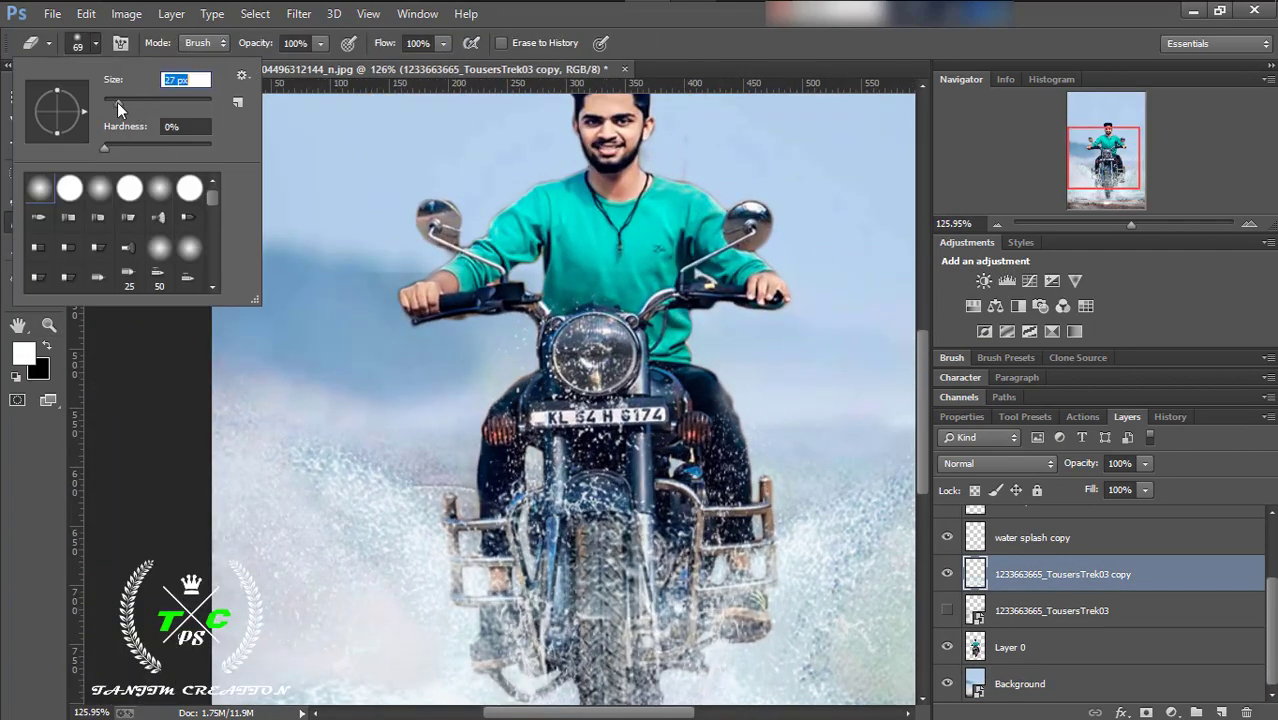
pyautogui.press('Return')
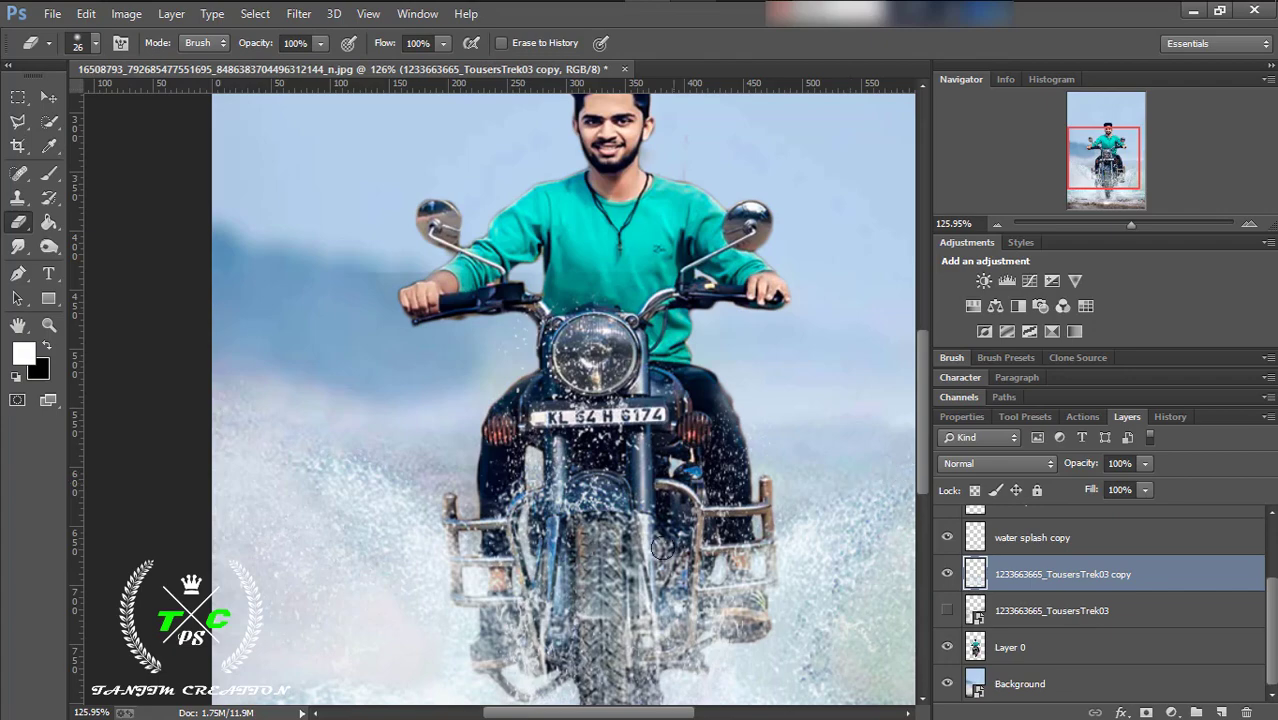
pyautogui.press('z')
pyautogui.scroll(-5, 695, 483)
pyautogui.scroll(4, 493, 489)
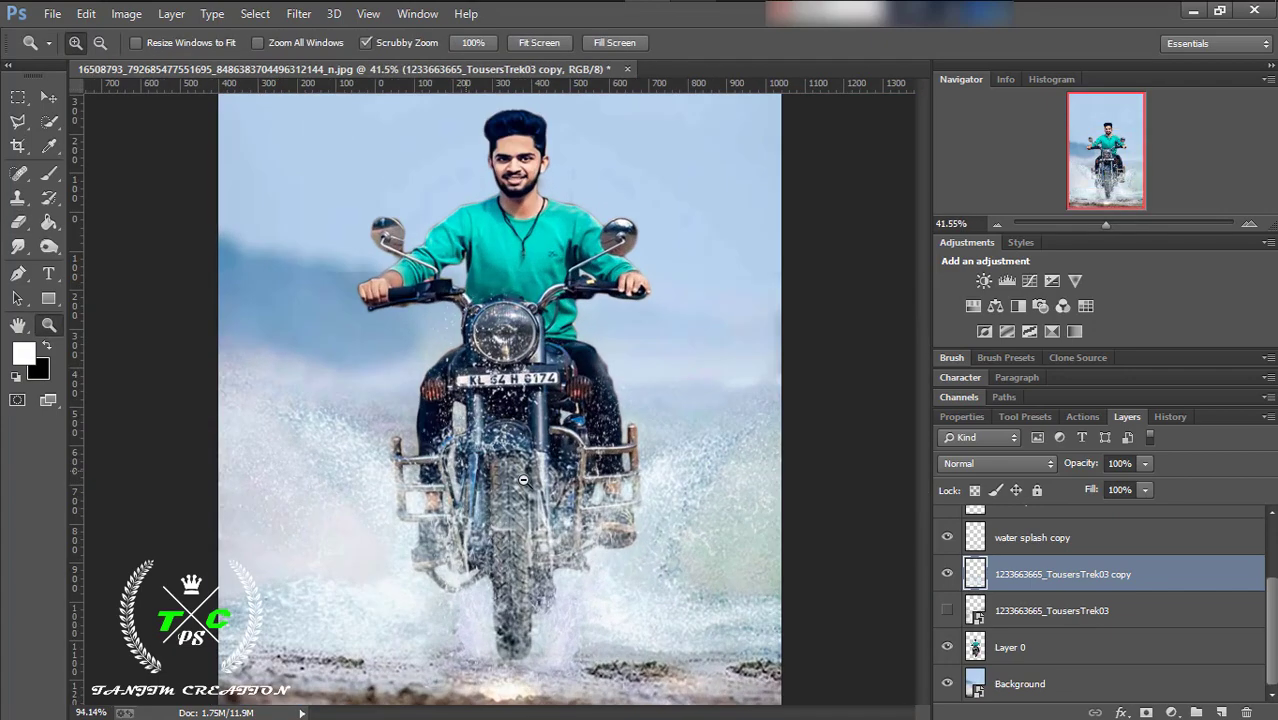
pyautogui.keyDown('alt'); pyautogui.click(523, 480); pyautogui.keyUp('alt')
pyautogui.scroll(3, 1043, 597)
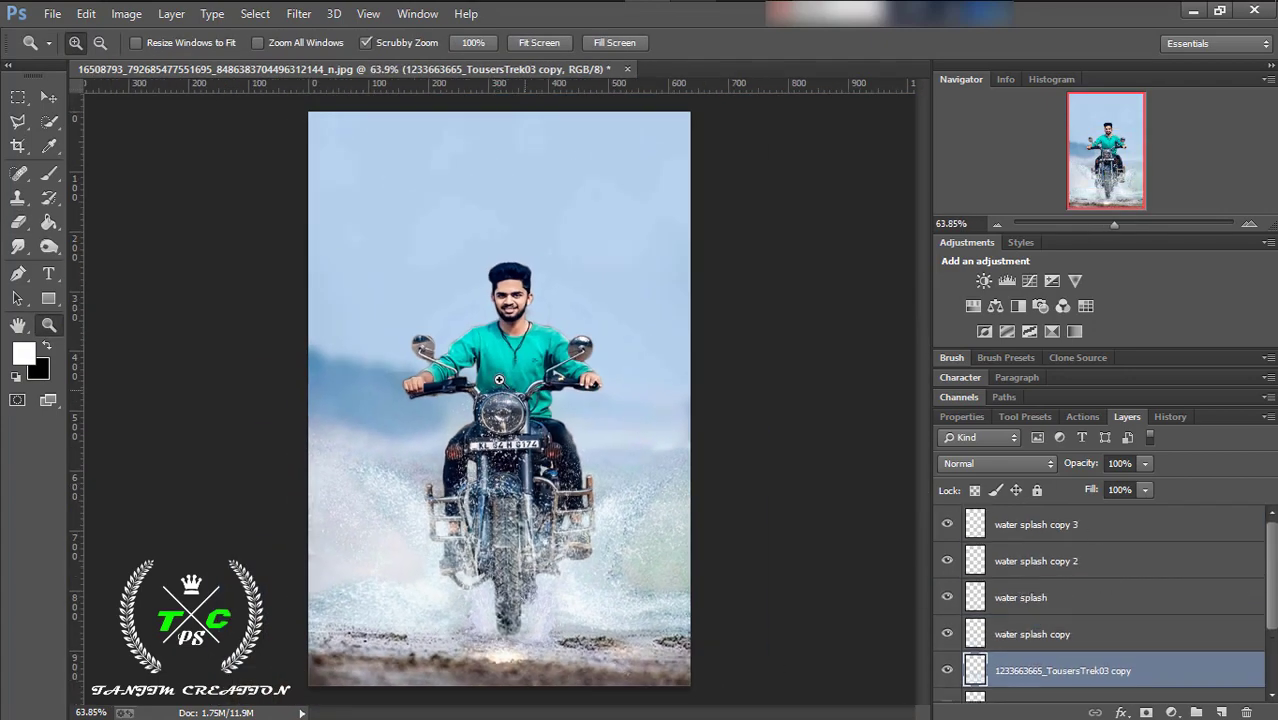
pyautogui.scroll(2, 540, 330)
pyautogui.scroll(-3, 576, 293)
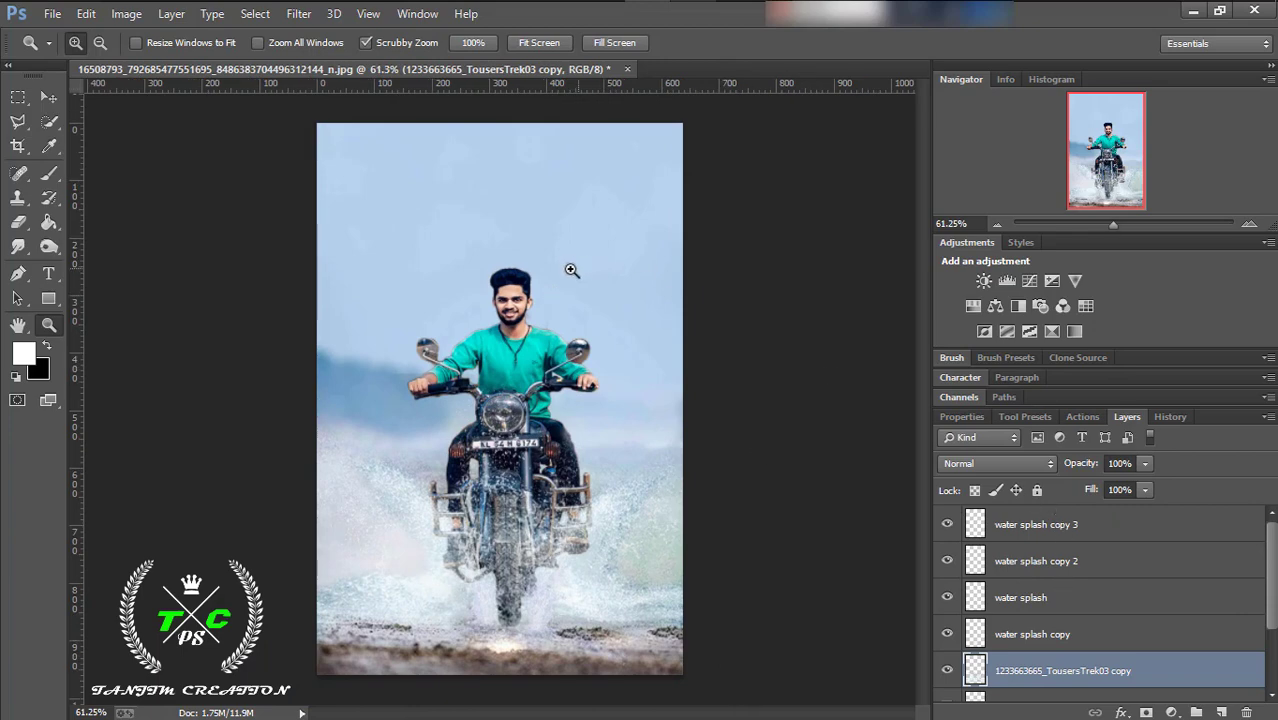
pyautogui.scroll(-3, 1057, 533)
pyautogui.click(1078, 646)
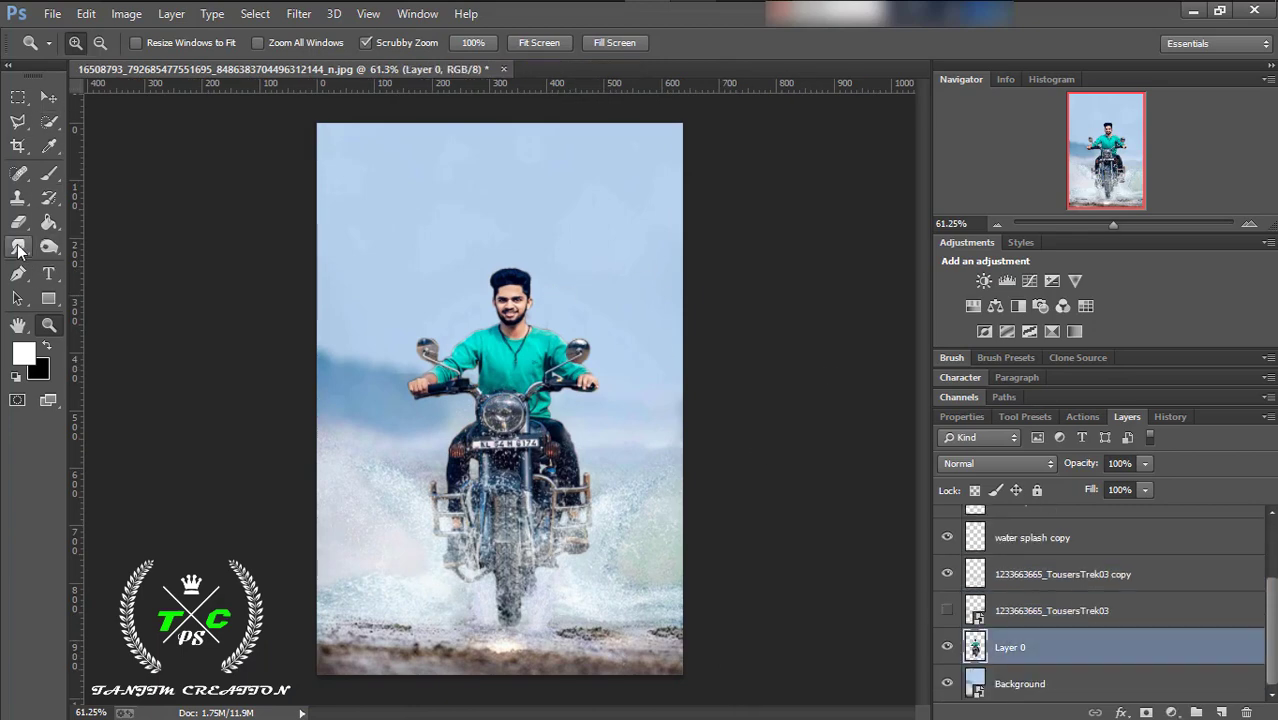
# Choose the Smudge tool with the 111 px brush preset and zoom in on the rider's head.
pyautogui.click(19, 248)
pyautogui.click(95, 42)
pyautogui.scroll(-3, 211, 228)
pyautogui.moveTo(211, 228); pyautogui.dragTo(212, 259)
pyautogui.click(130, 185)
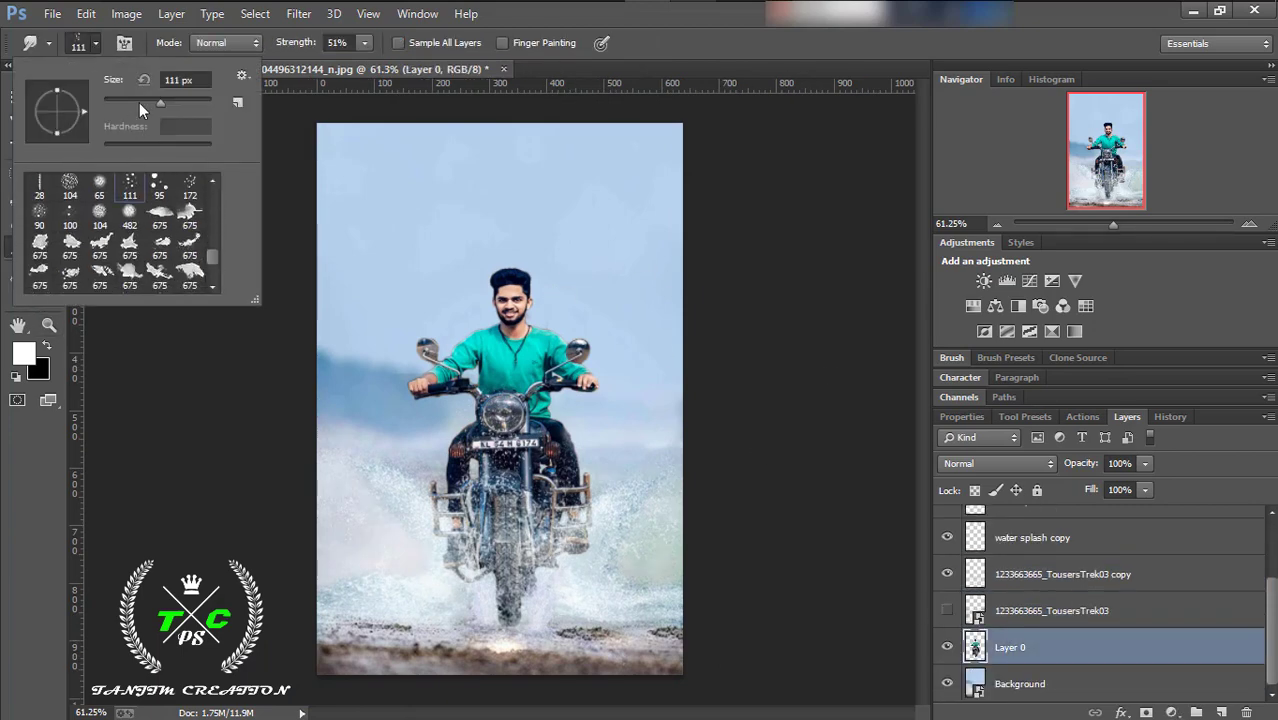
pyautogui.press('Escape')
pyautogui.press('z')
pyautogui.moveTo(497, 284); pyautogui.dragTo(601, 313)
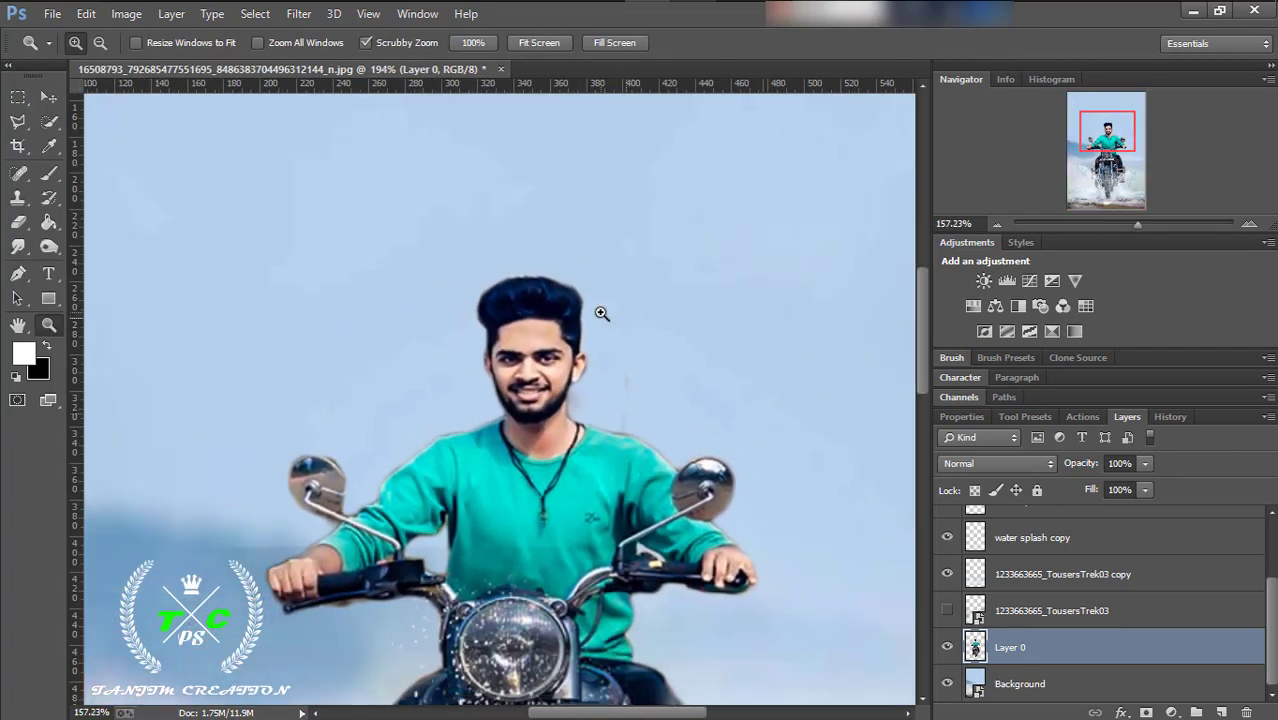
# Try smudge brush sizes of 33, 6 and 17 px with strength at 66%.
pyautogui.click(19, 248)
pyautogui.click(95, 42)
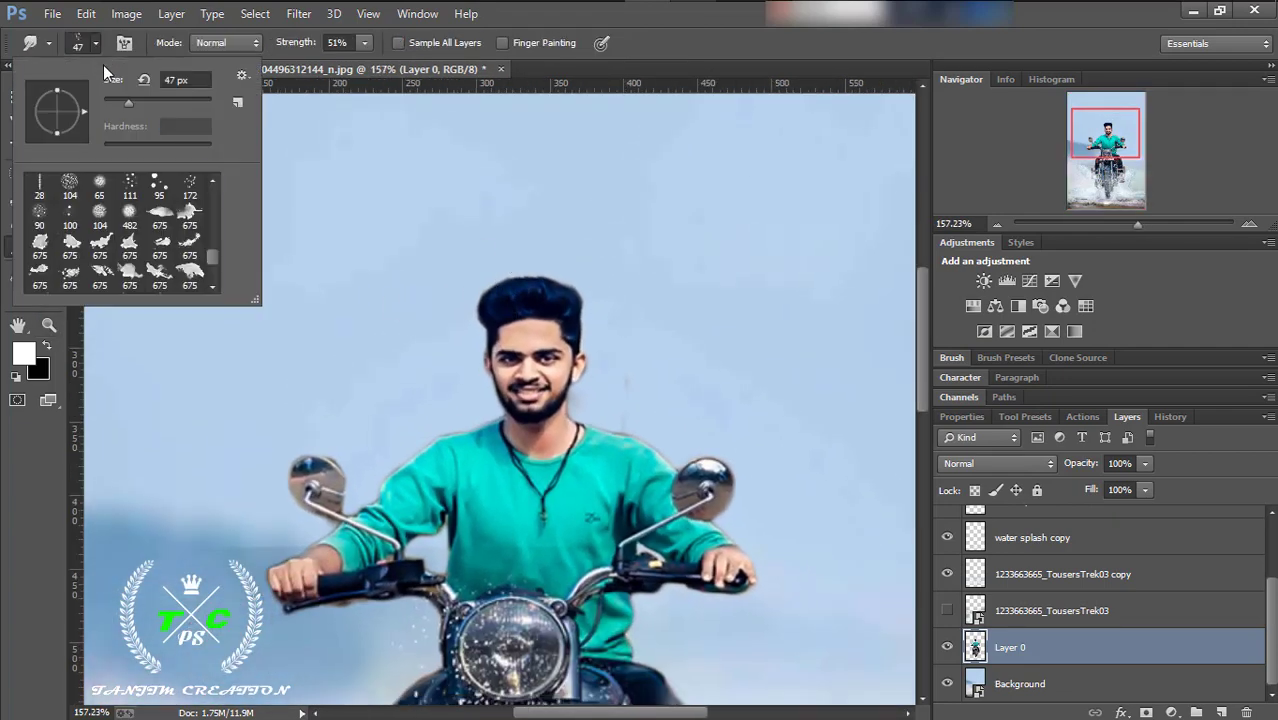
pyautogui.moveTo(128, 102); pyautogui.dragTo(114, 102)
pyautogui.click(364, 42)
pyautogui.moveTo(360, 64); pyautogui.dragTo(378, 64)
pyautogui.click(95, 42)
pyautogui.write('6')
pyautogui.press('Return')
pyautogui.click(95, 42)
pyautogui.click(112, 99)
pyautogui.press('Return')
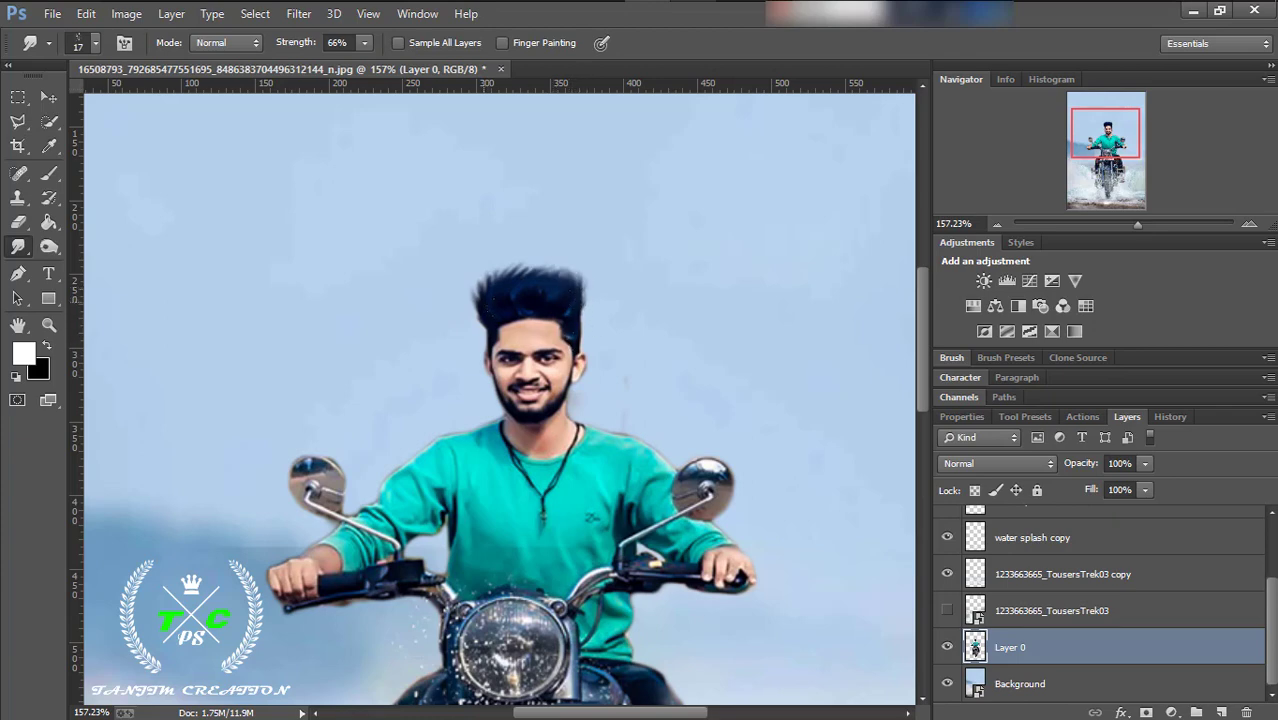
# Smudge the hair upward at 100% strength with an 8 px brush, then zoom out.
pyautogui.moveTo(403, 68); pyautogui.dragTo(412, 66)
pyautogui.click(95, 42)
pyautogui.moveTo(109, 100); pyautogui.dragTo(100, 100)
pyautogui.press('Return')
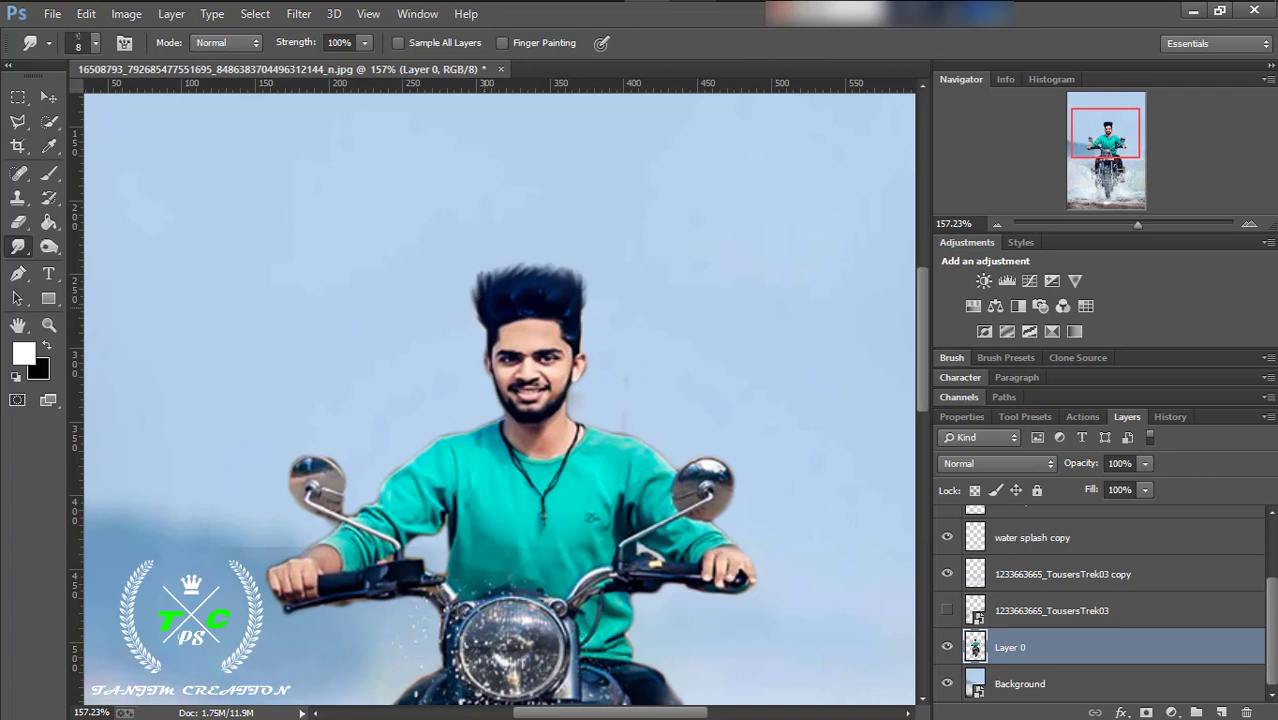
pyautogui.press('z')
pyautogui.moveTo(760, 389); pyautogui.dragTo(606, 377)
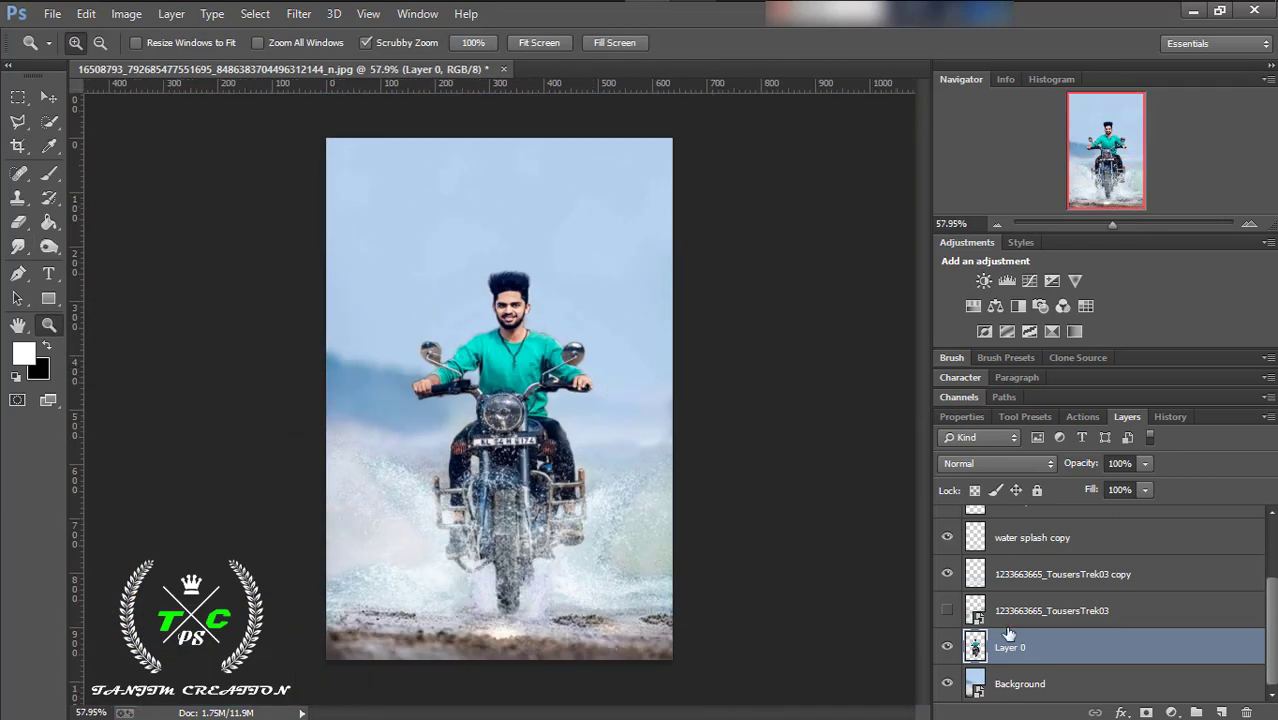
# Merge the splash layers down through Layer 0 into one 'water splash copy 3' layer.
pyautogui.scroll(2, 1027, 600)
pyautogui.moveTo(1033, 538); pyautogui.dragTo(1054, 670)
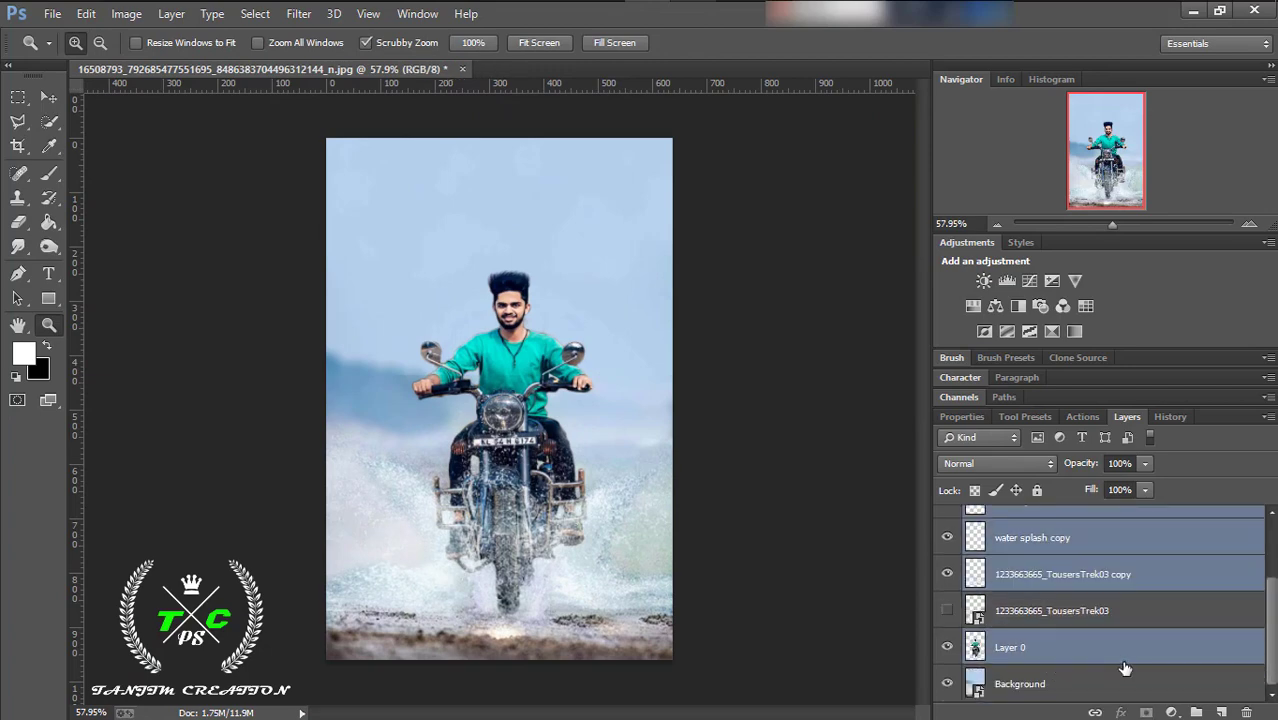
pyautogui.rightClick(1051, 684)
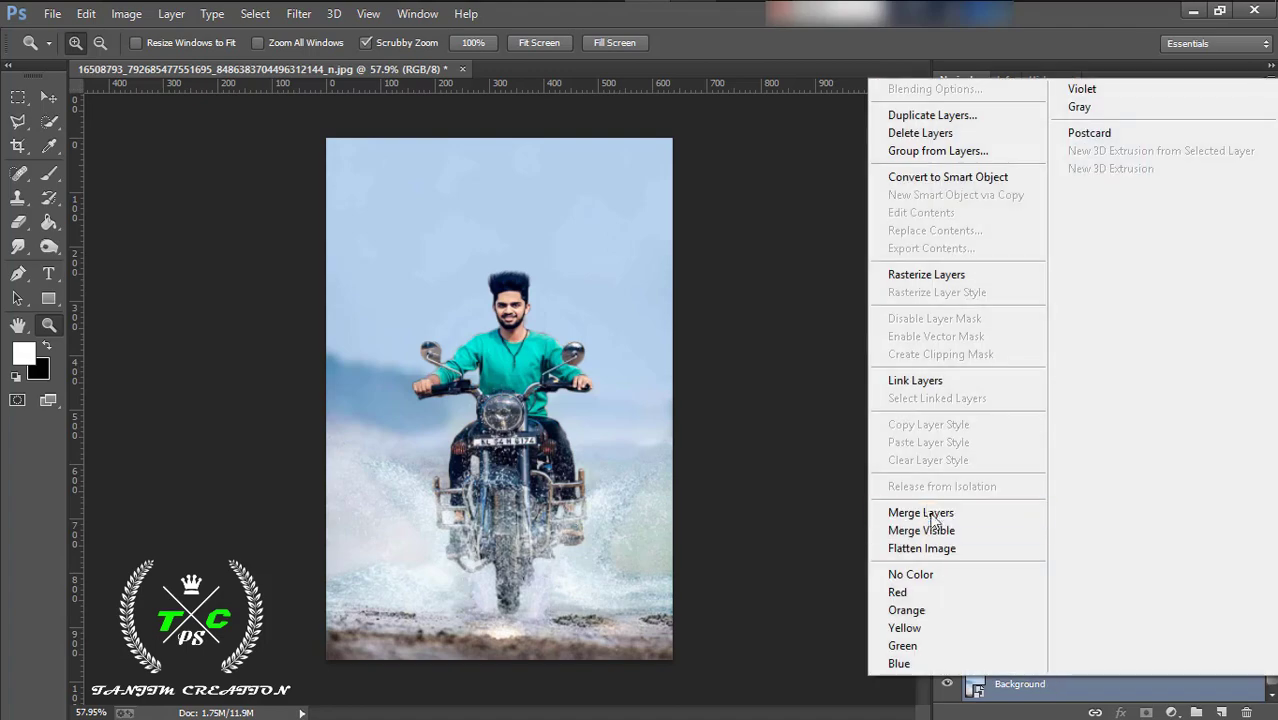
pyautogui.click(930, 509)
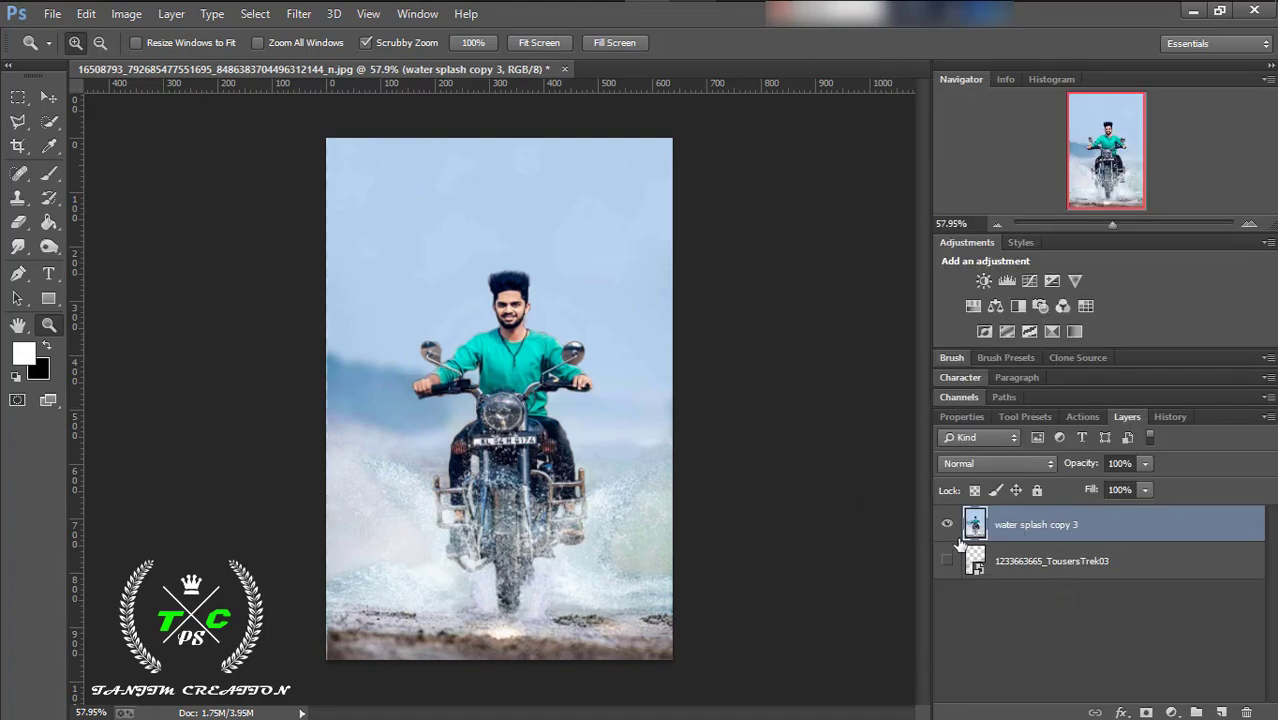
pyautogui.click(946, 524)
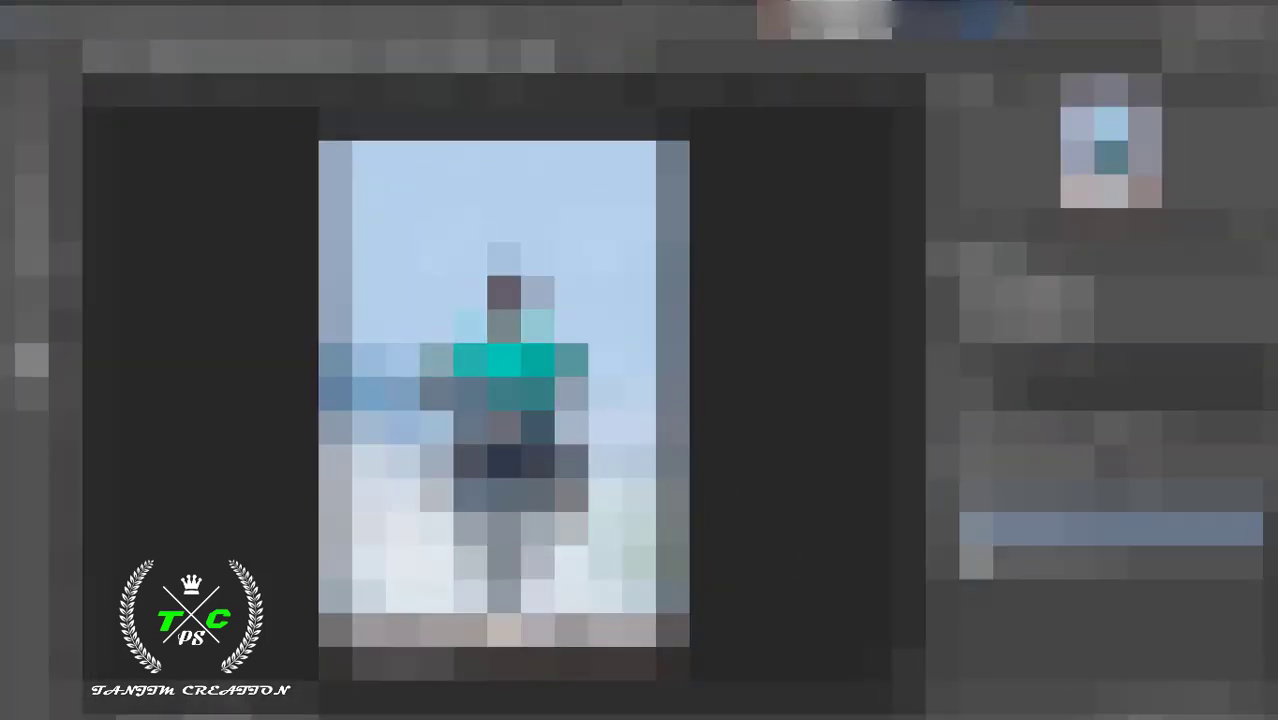
# Run the Camera Raw Filter on the merged layer and accept it with OK.
pyautogui.click(299, 13)
pyautogui.click(346, 122)
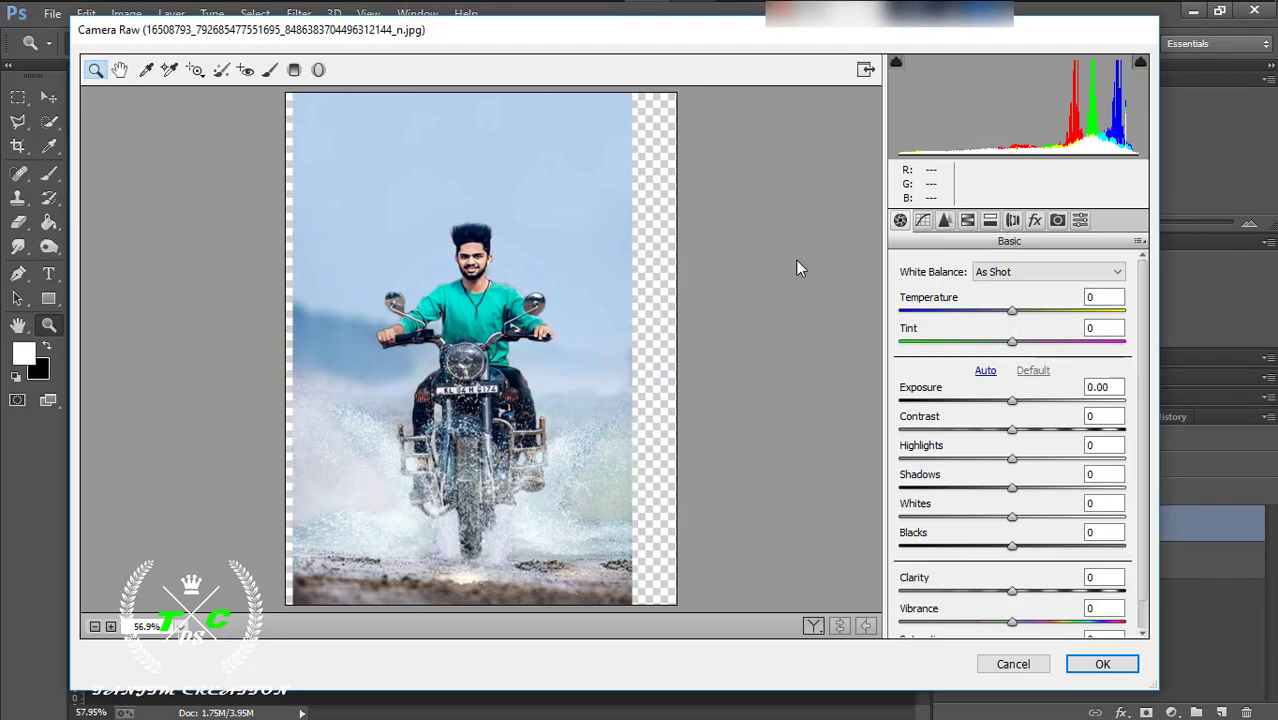
pyautogui.click(1102, 664)
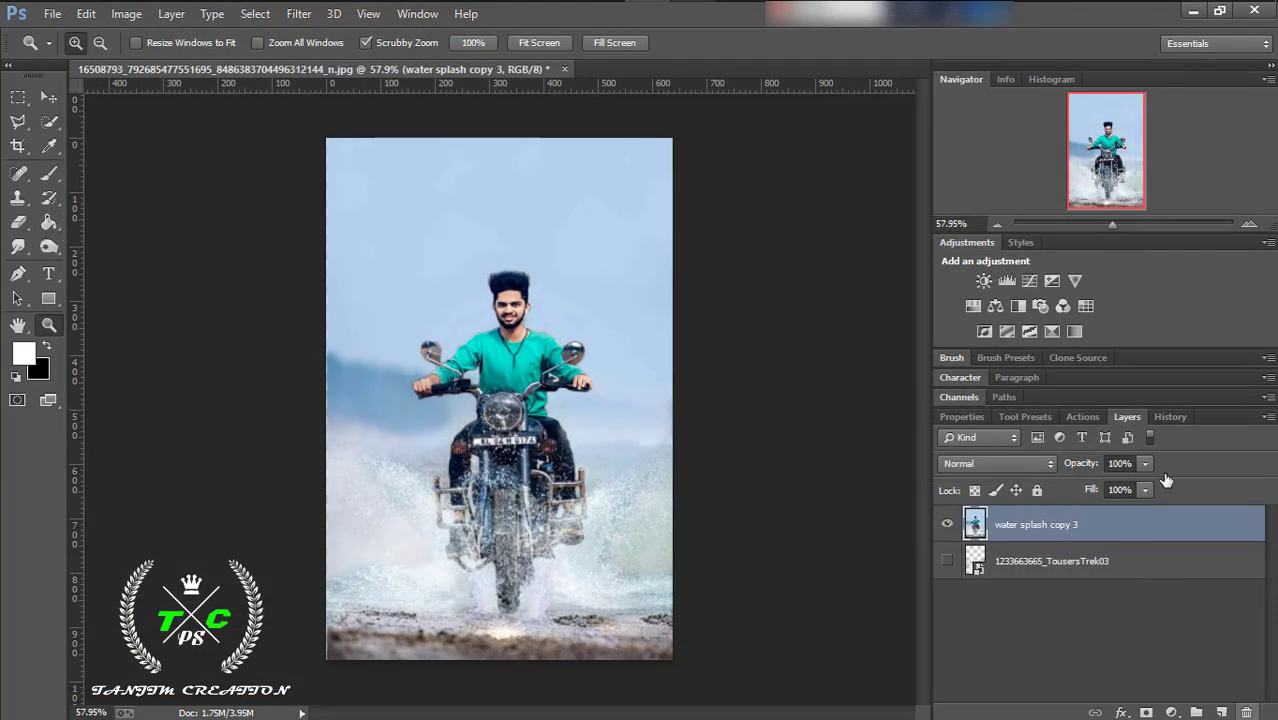
# Crop the right edge in to trim the transparent strip beside the photo.
pyautogui.click(16, 147)
pyautogui.moveTo(329, 400); pyautogui.dragTo(282, 400)
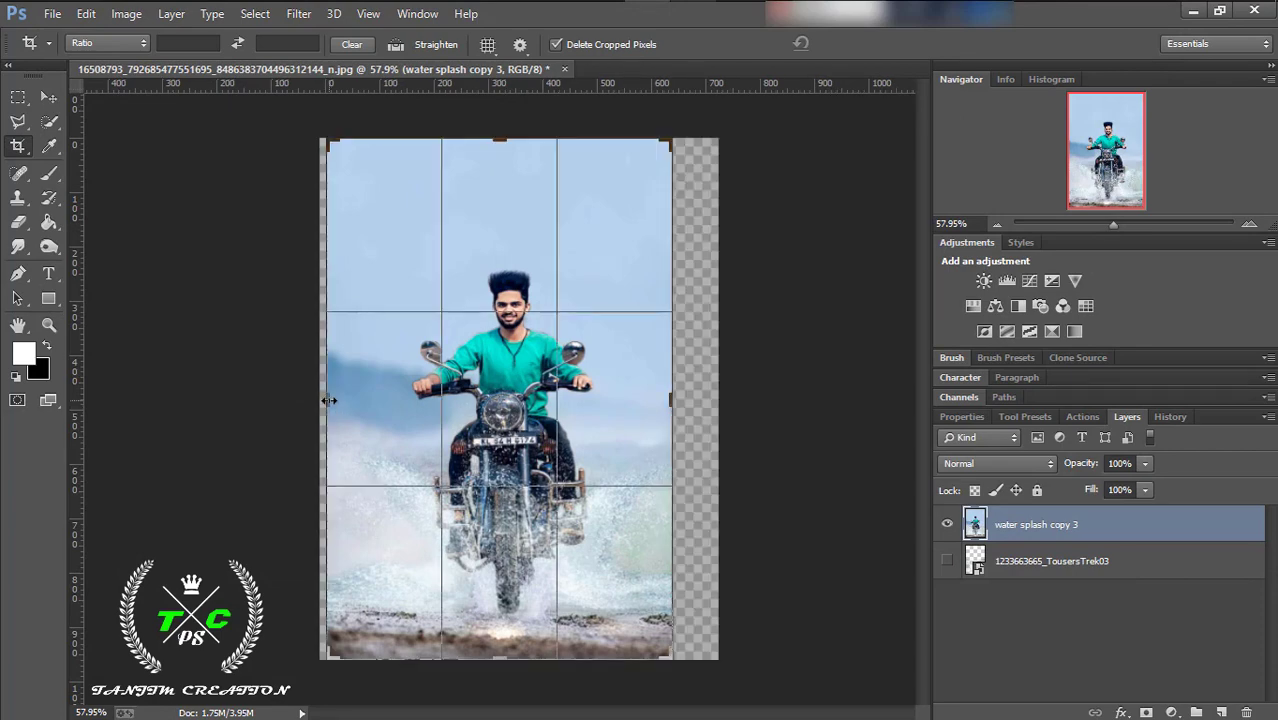
pyautogui.moveTo(670, 404); pyautogui.dragTo(671, 404)
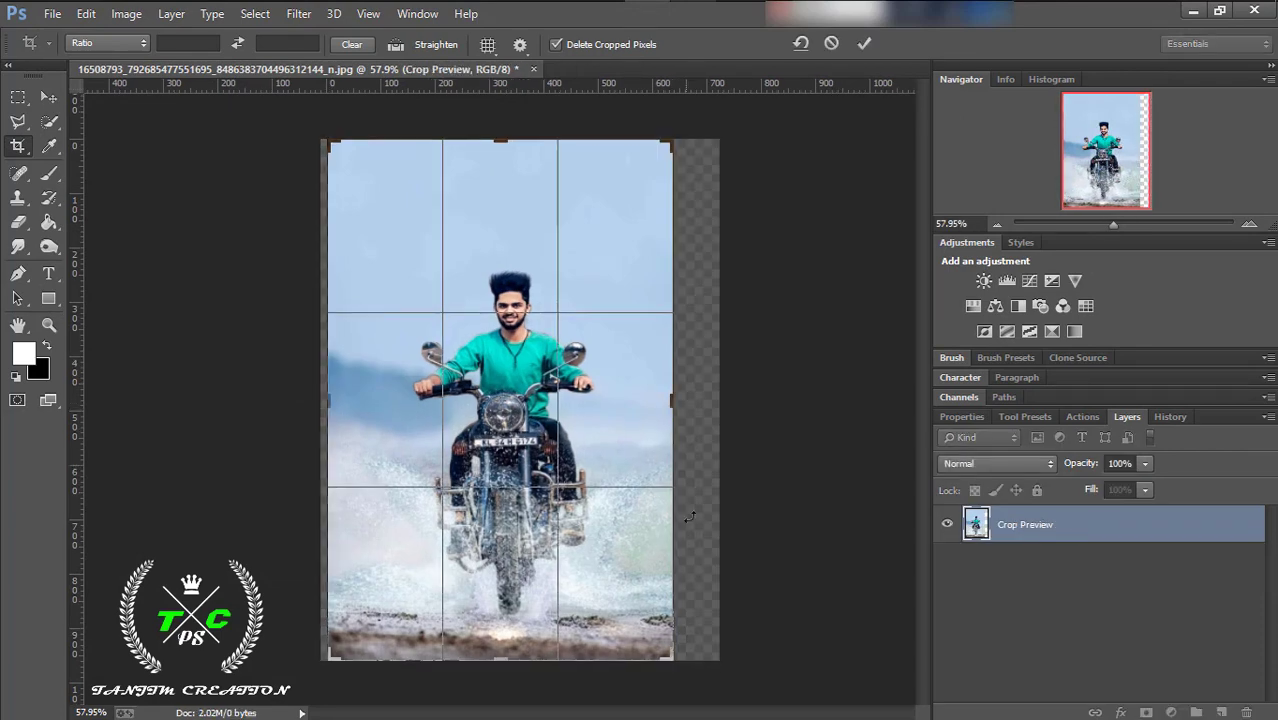
pyautogui.click(864, 43)
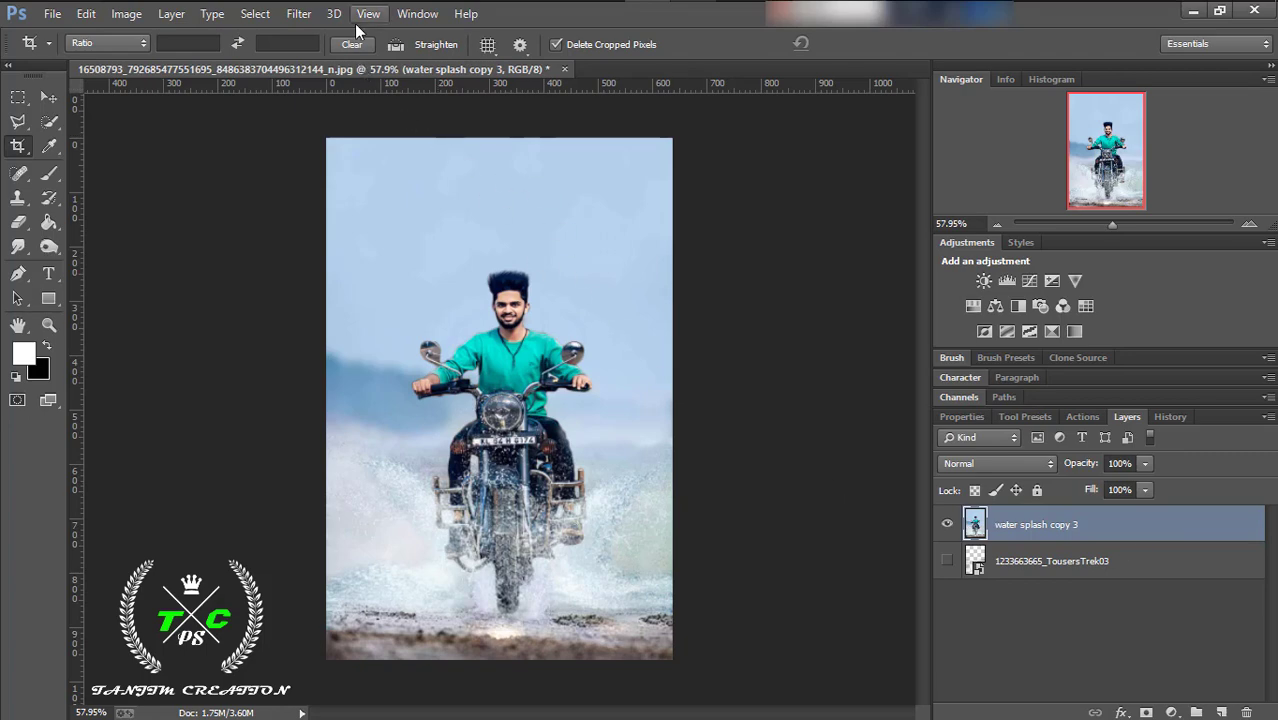
pyautogui.click(298, 13)
# In Camera Raw set Exposure -0.15, Contrast +18, Highlights -16, Shadows +12, Clarity +31, Vibrance +37.
pyautogui.click(400, 121)
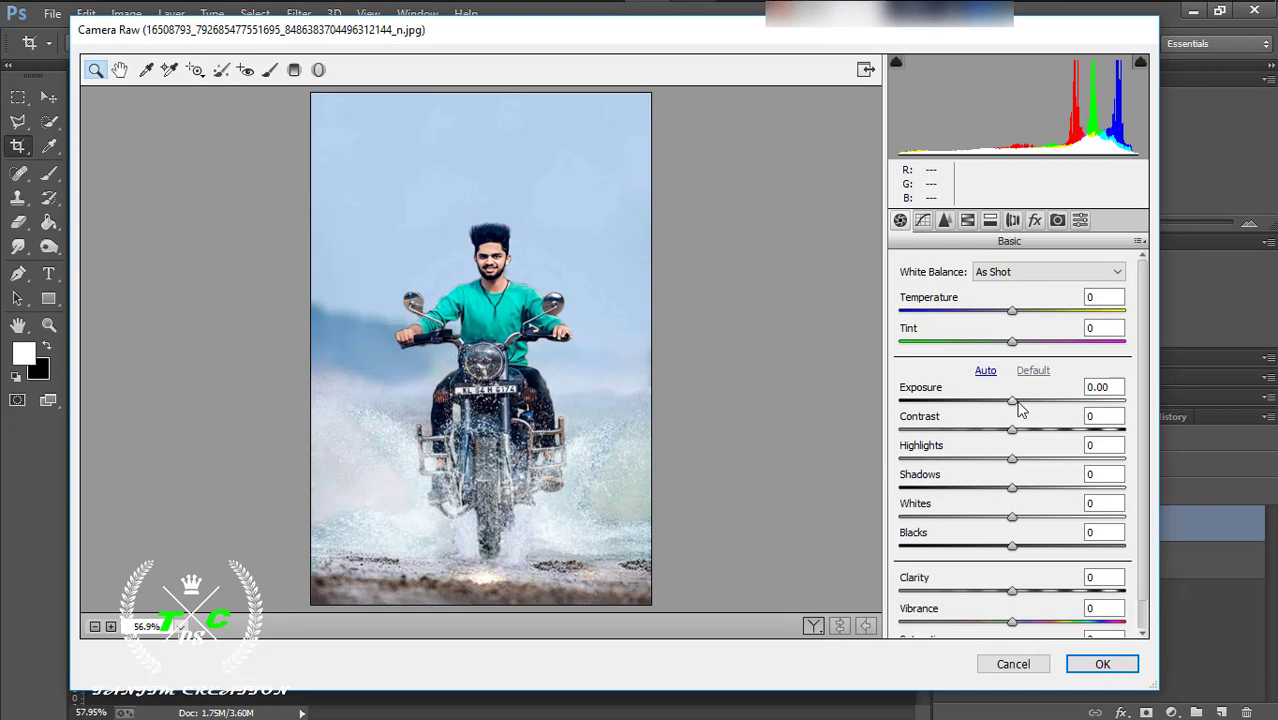
pyautogui.moveTo(1016, 401)
pyautogui.mouseDown()
pyautogui.moveTo(1008, 427)
pyautogui.moveTo(1047, 422)
pyautogui.moveTo(978, 457)
pyautogui.moveTo(1027, 451)
pyautogui.moveTo(997, 465)
pyautogui.moveTo(1030, 485)
pyautogui.mouseUp()
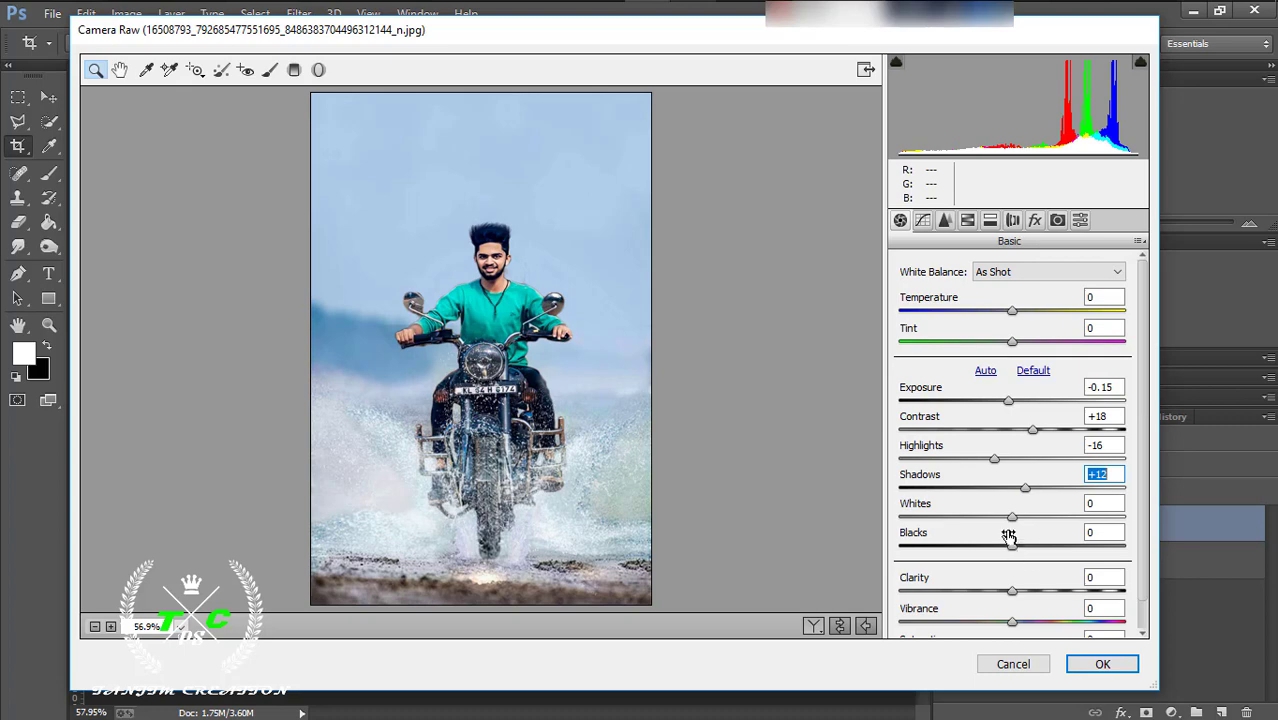
pyautogui.moveTo(1014, 520)
pyautogui.mouseDown()
pyautogui.moveTo(944, 518)
pyautogui.moveTo(1034, 516)
pyautogui.moveTo(1013, 516)
pyautogui.moveTo(1008, 551)
pyautogui.moveTo(1031, 556)
pyautogui.moveTo(1006, 554)
pyautogui.moveTo(1093, 560)
pyautogui.moveTo(1020, 563)
pyautogui.mouseUp()
pyautogui.scroll(-1, 1025, 611)
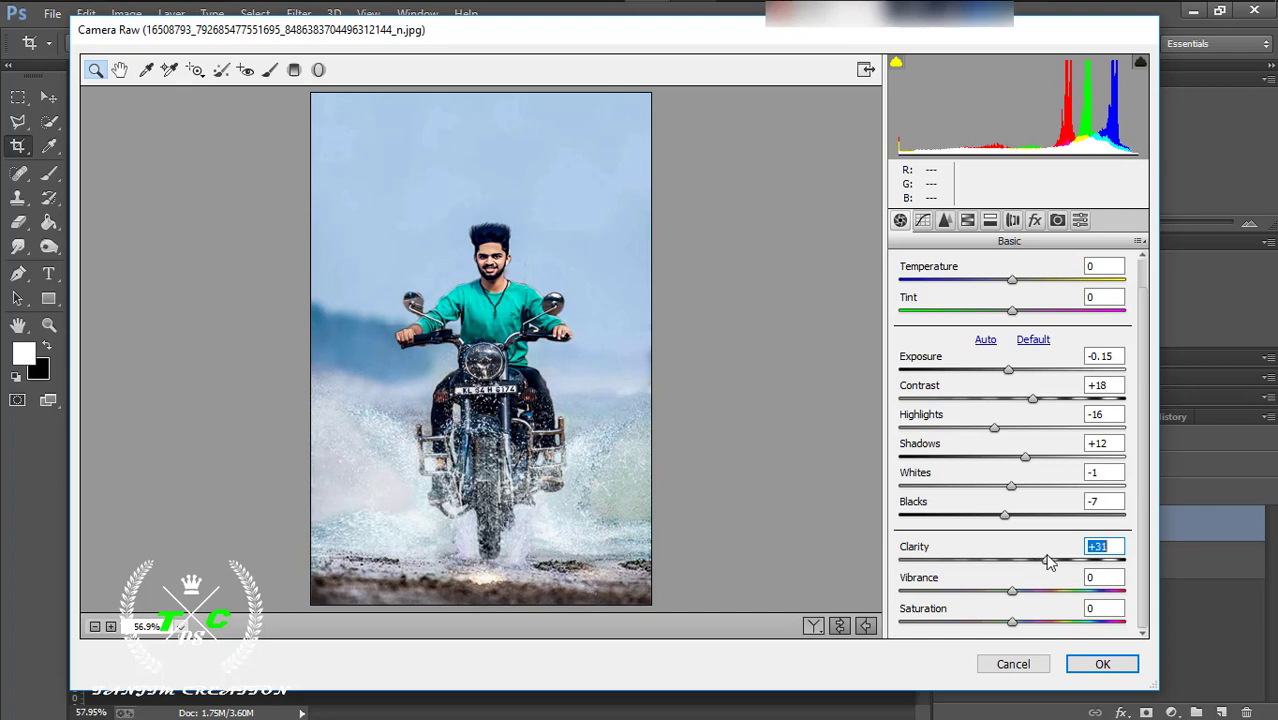
pyautogui.moveTo(1085, 588)
pyautogui.mouseDown()
pyautogui.moveTo(1106, 587)
pyautogui.moveTo(1051, 585)
pyautogui.mouseUp()
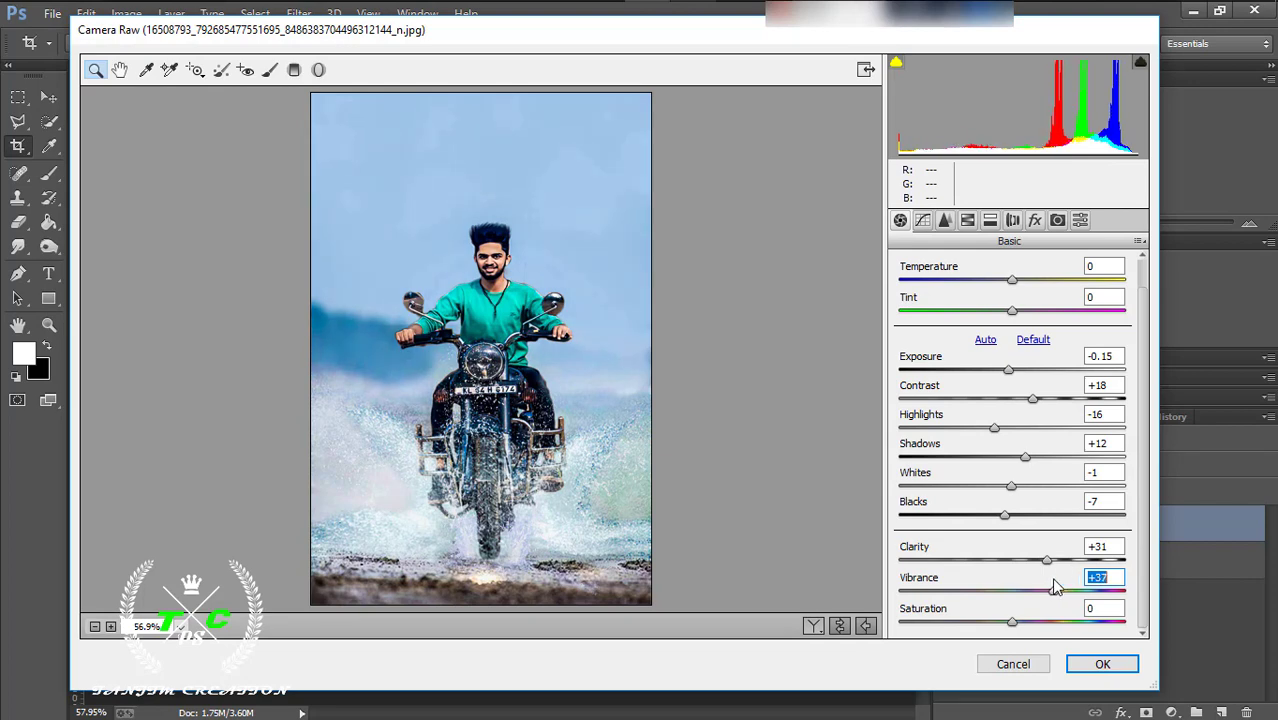
# Set Luminance noise reduction to 14 and tone curve Highlights +4, Lights +3, Darks -1, Shadows +5.
pyautogui.click(945, 220)
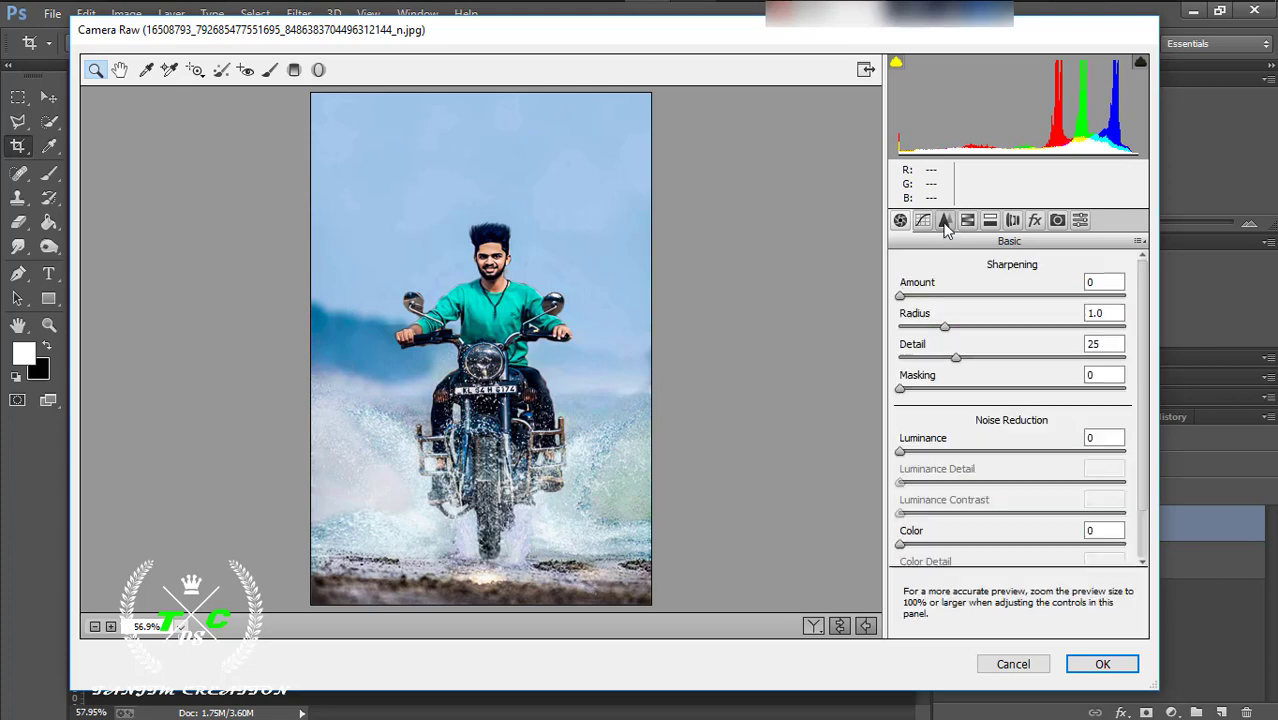
pyautogui.click(930, 451)
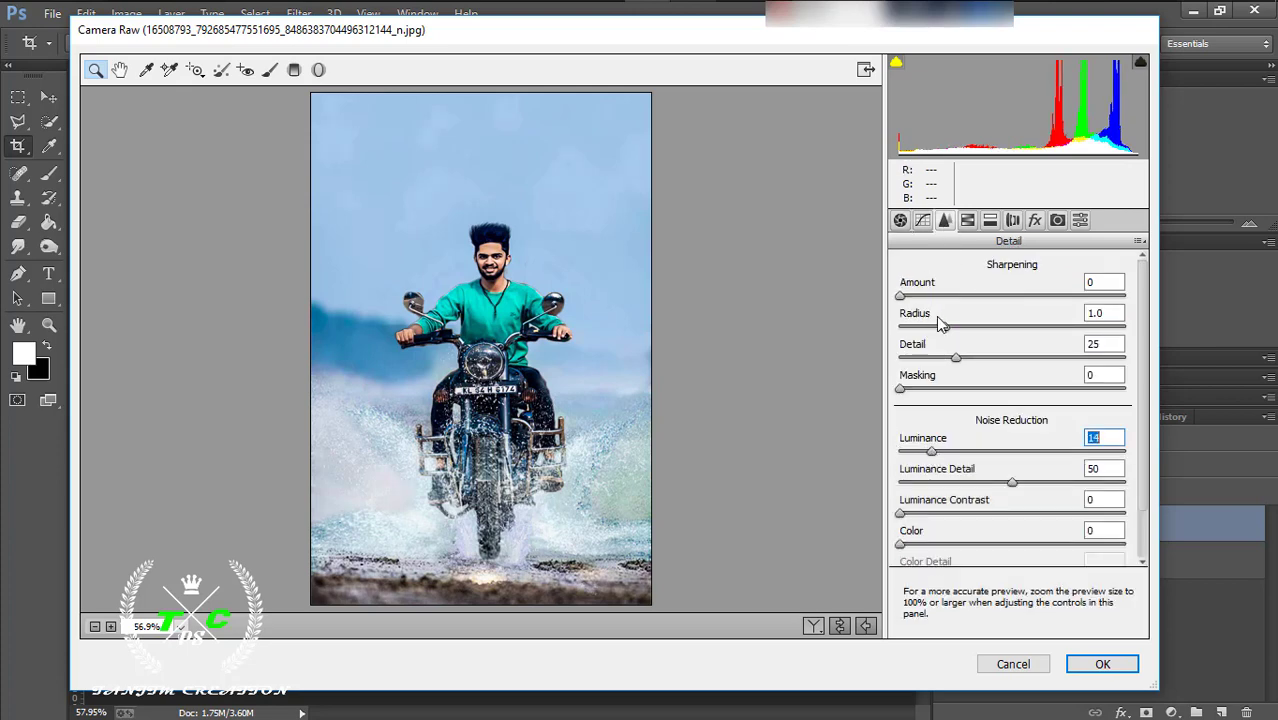
pyautogui.click(922, 220)
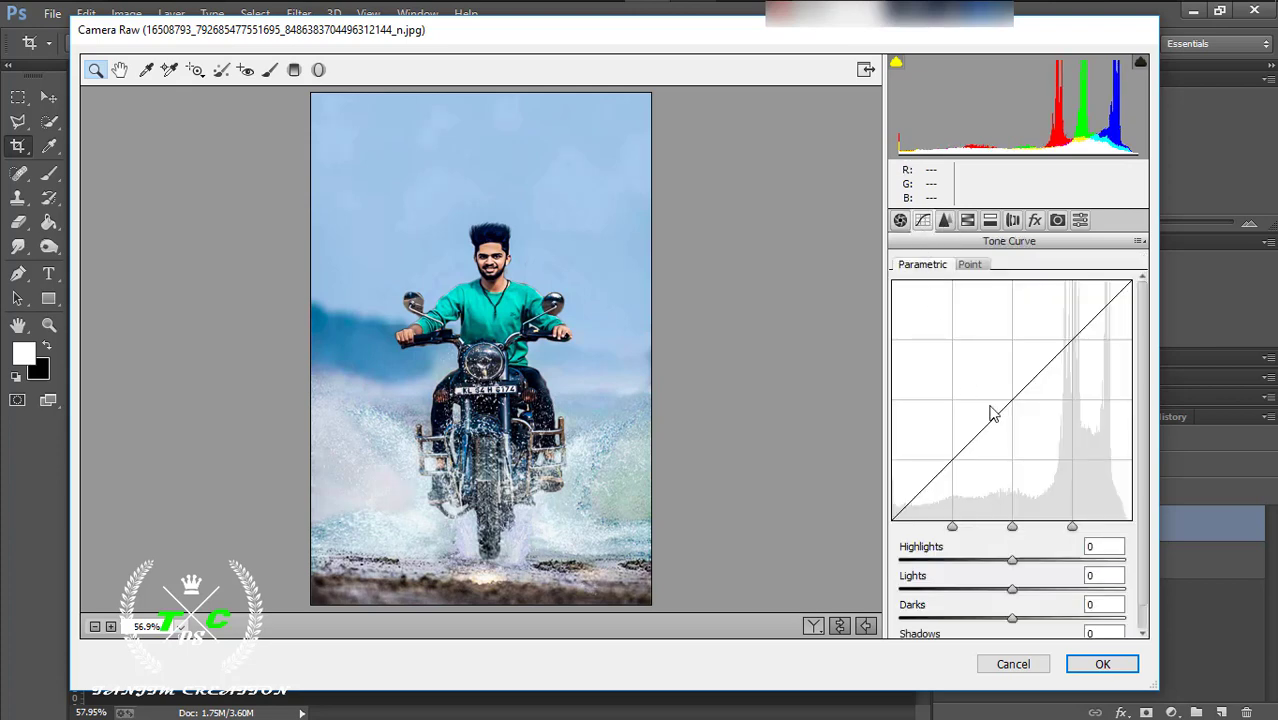
pyautogui.moveTo(1012, 561); pyautogui.dragTo(1016, 563)
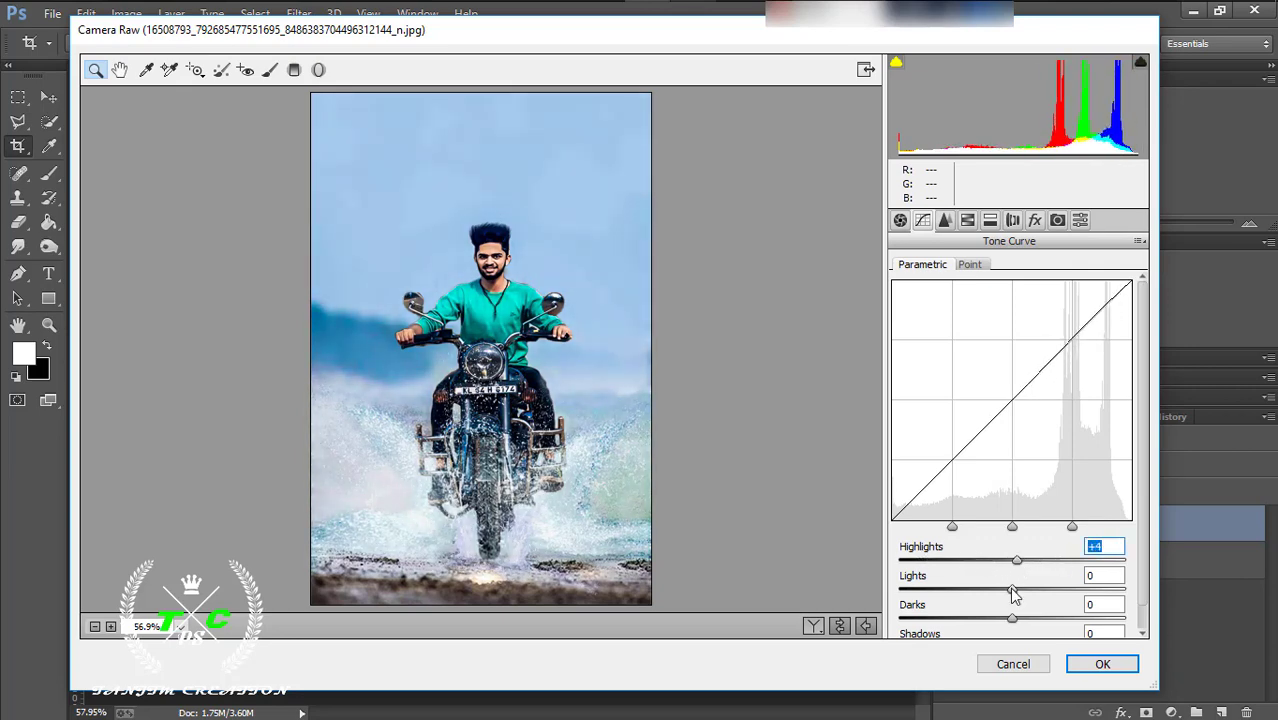
pyautogui.moveTo(1013, 590)
pyautogui.mouseDown()
pyautogui.moveTo(940, 584)
pyautogui.moveTo(1017, 592)
pyautogui.moveTo(1021, 622)
pyautogui.moveTo(1078, 623)
pyautogui.moveTo(1017, 622)
pyautogui.mouseUp()
pyautogui.scroll(-1, 1019, 605)
pyautogui.scroll(1, 1025, 472)
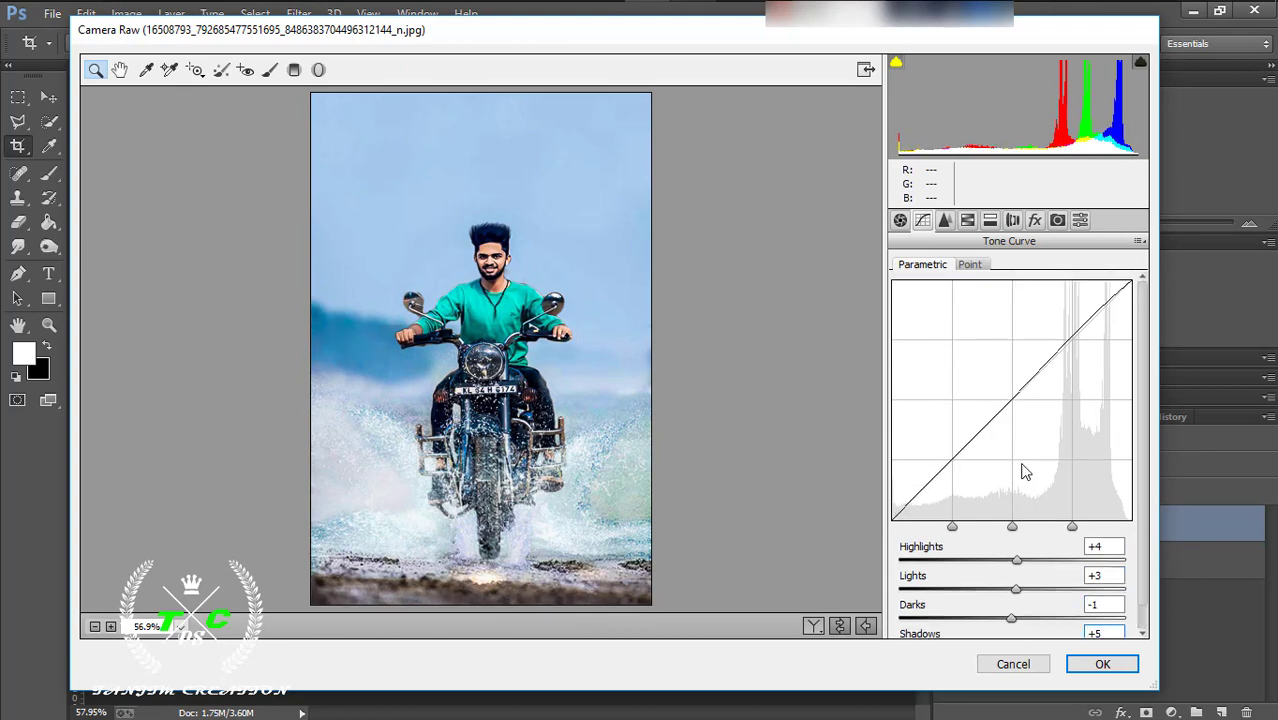
# Raise Oranges luminance to +18 in the HSL panel.
pyautogui.click(964, 220)
pyautogui.click(1011, 292)
pyautogui.moveTo(1017, 385)
pyautogui.mouseDown()
pyautogui.moveTo(1065, 385)
pyautogui.moveTo(1044, 387)
pyautogui.mouseUp()
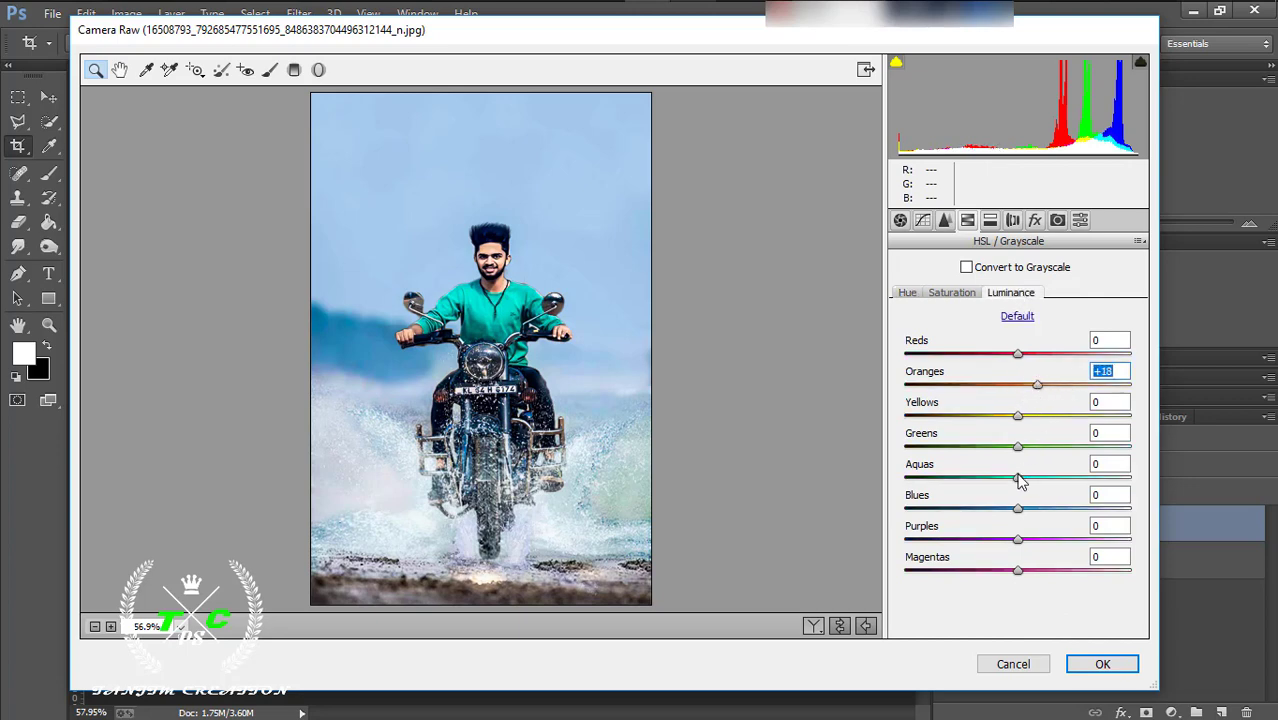
# Brighten Aquas luminance, set Blues saturation to +13, and shift Oranges hue about +3.
pyautogui.moveTo(1018, 481)
pyautogui.mouseDown()
pyautogui.moveTo(1046, 482)
pyautogui.moveTo(973, 510)
pyautogui.moveTo(1049, 509)
pyautogui.moveTo(1013, 511)
pyautogui.mouseUp()
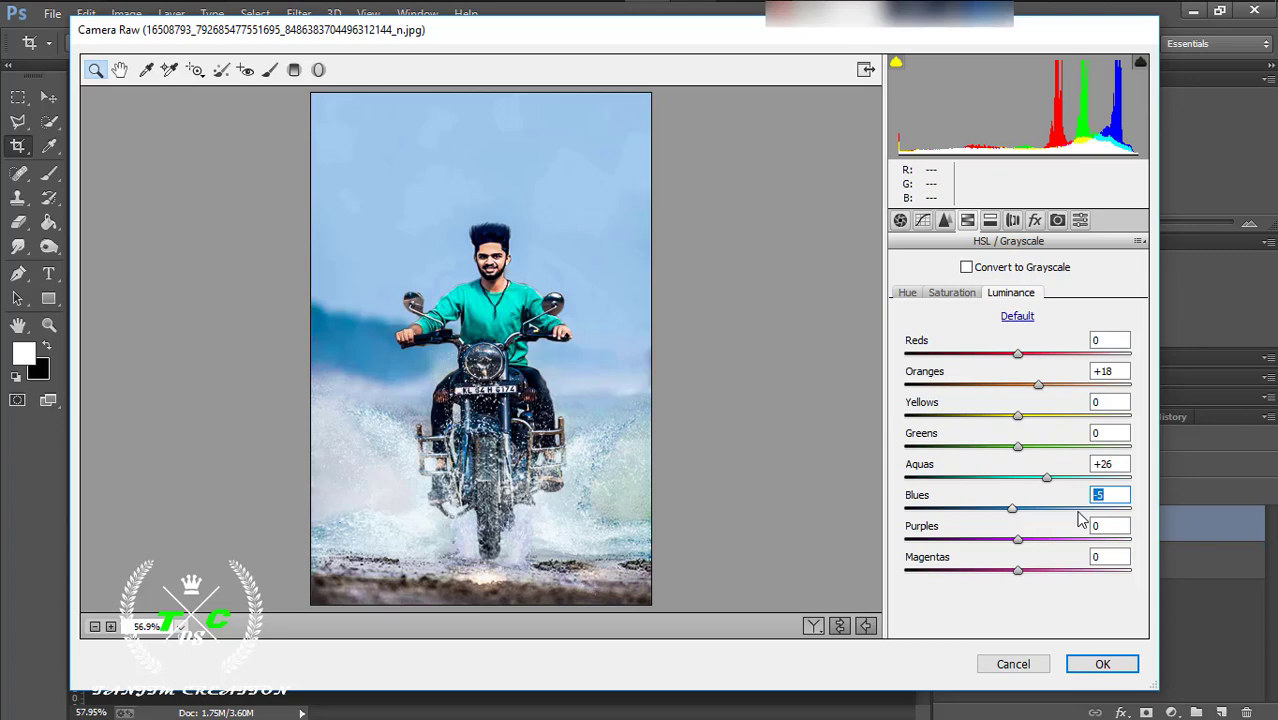
pyautogui.click(955, 294)
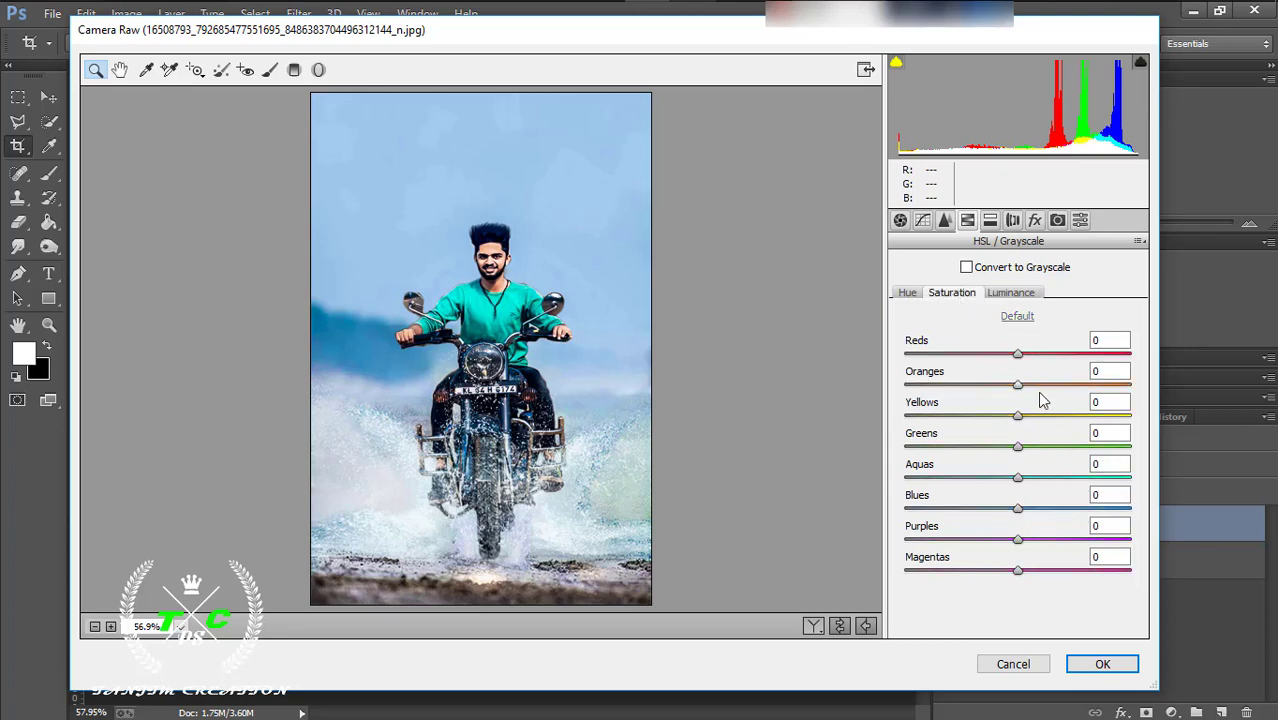
pyautogui.moveTo(1017, 507)
pyautogui.mouseDown()
pyautogui.moveTo(1100, 510)
pyautogui.moveTo(1022, 505)
pyautogui.mouseUp()
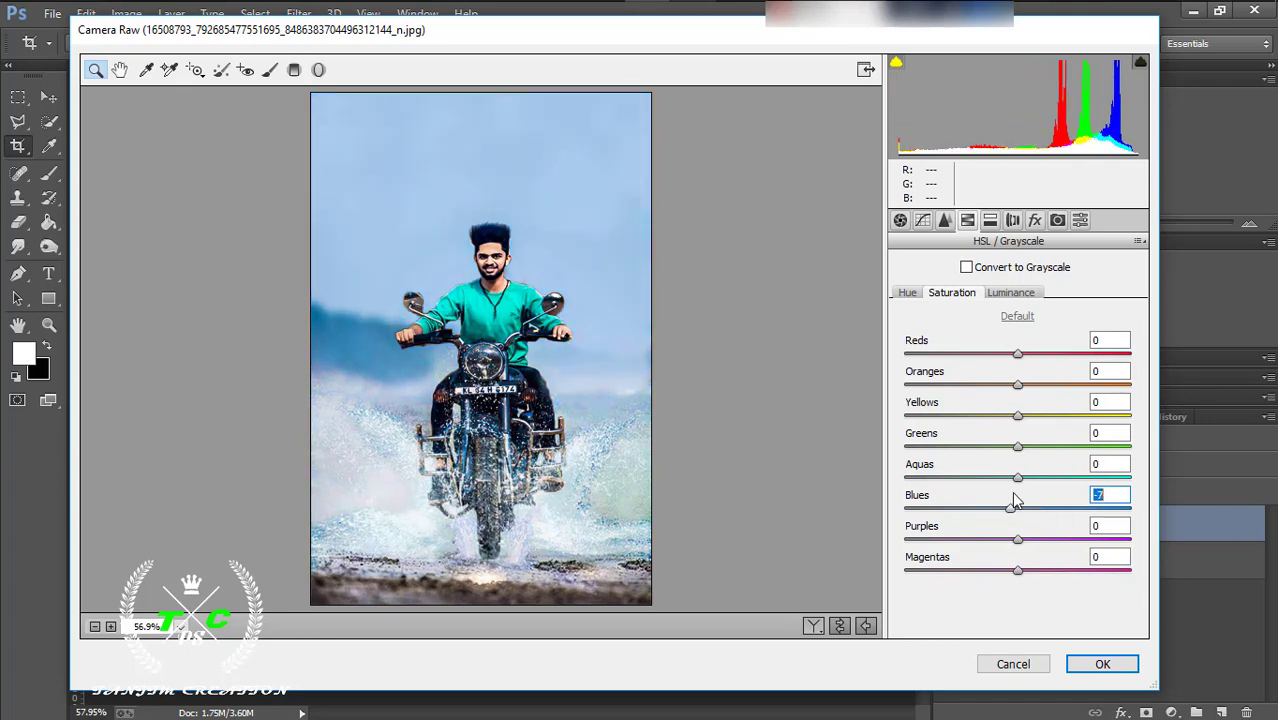
pyautogui.moveTo(1022, 505); pyautogui.dragTo(1034, 505)
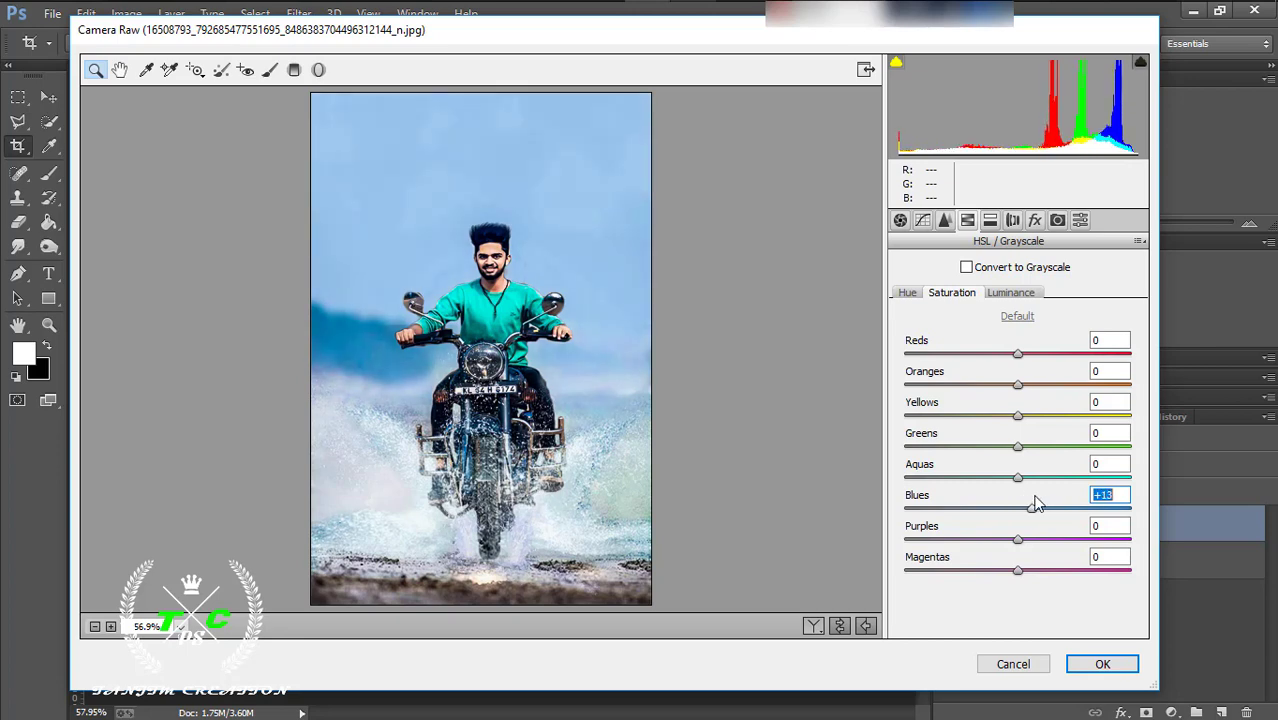
pyautogui.click(912, 294)
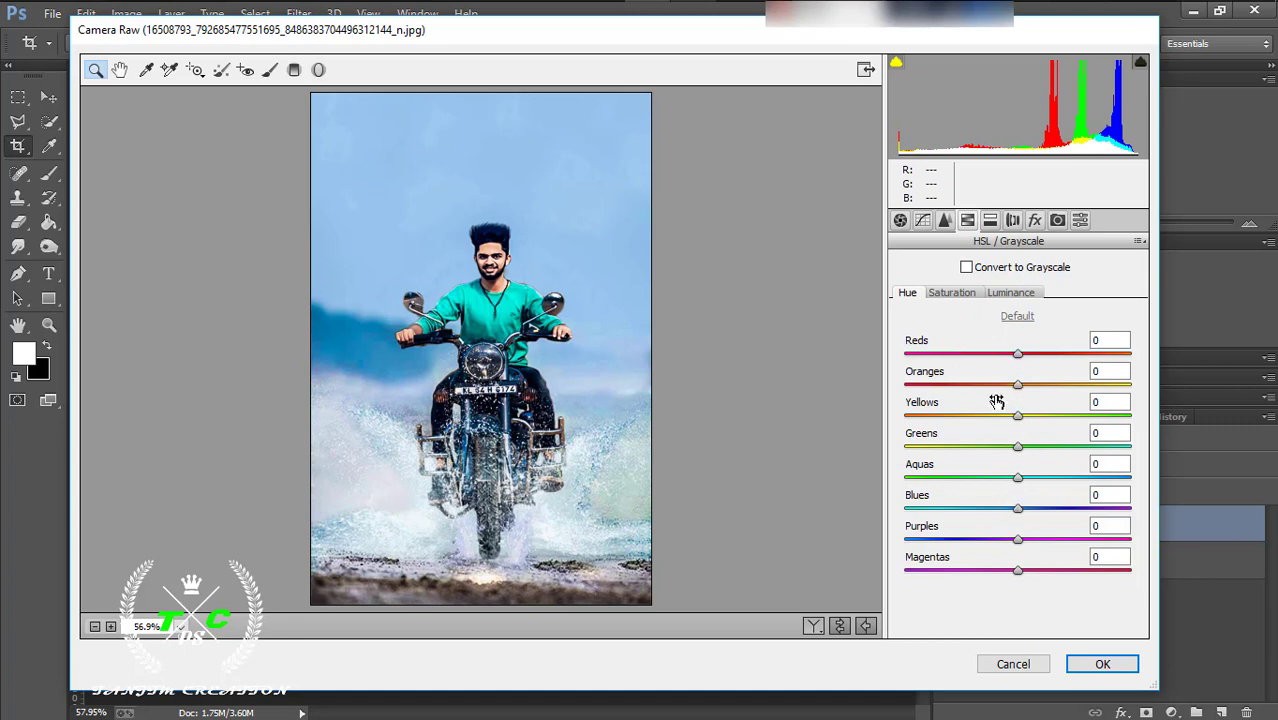
pyautogui.moveTo(1018, 386)
pyautogui.mouseDown()
pyautogui.moveTo(1030, 390)
pyautogui.moveTo(985, 385)
pyautogui.moveTo(1050, 380)
pyautogui.moveTo(1025, 380)
pyautogui.mouseUp()
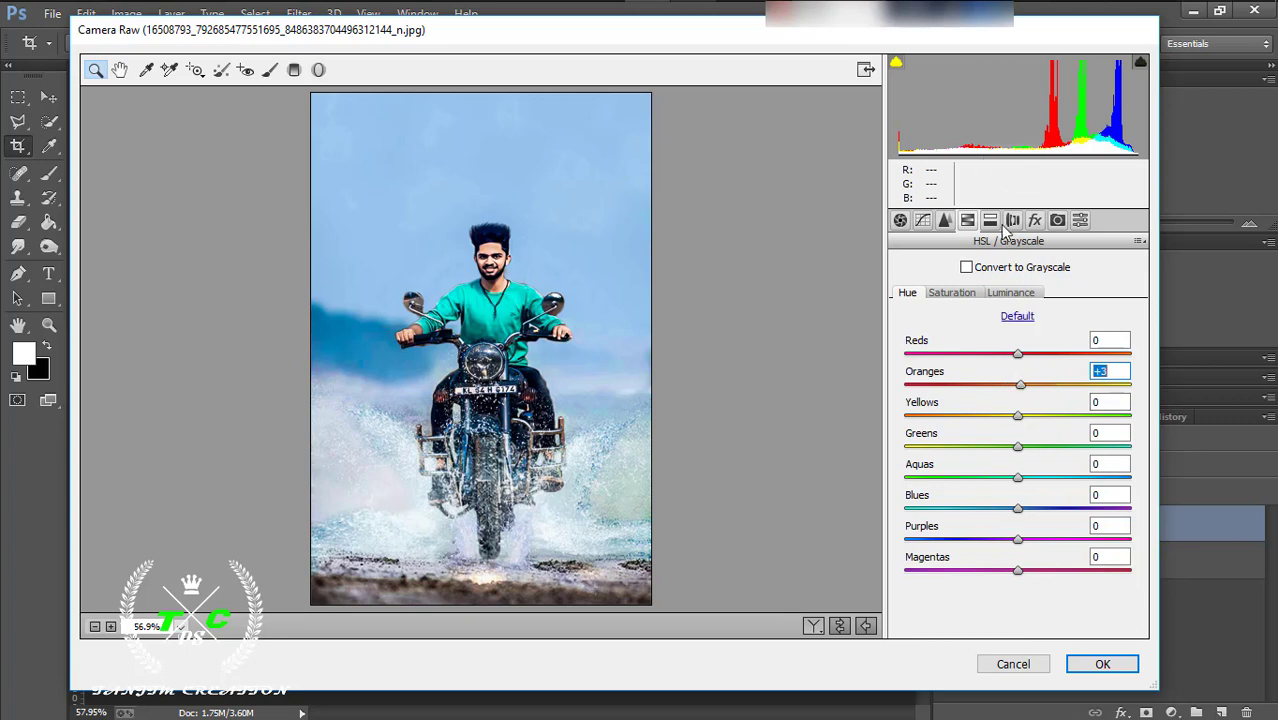
# Add a Highlight Priority post-crop vignette with Amount -23.
pyautogui.click(1013, 220)
pyautogui.click(1034, 220)
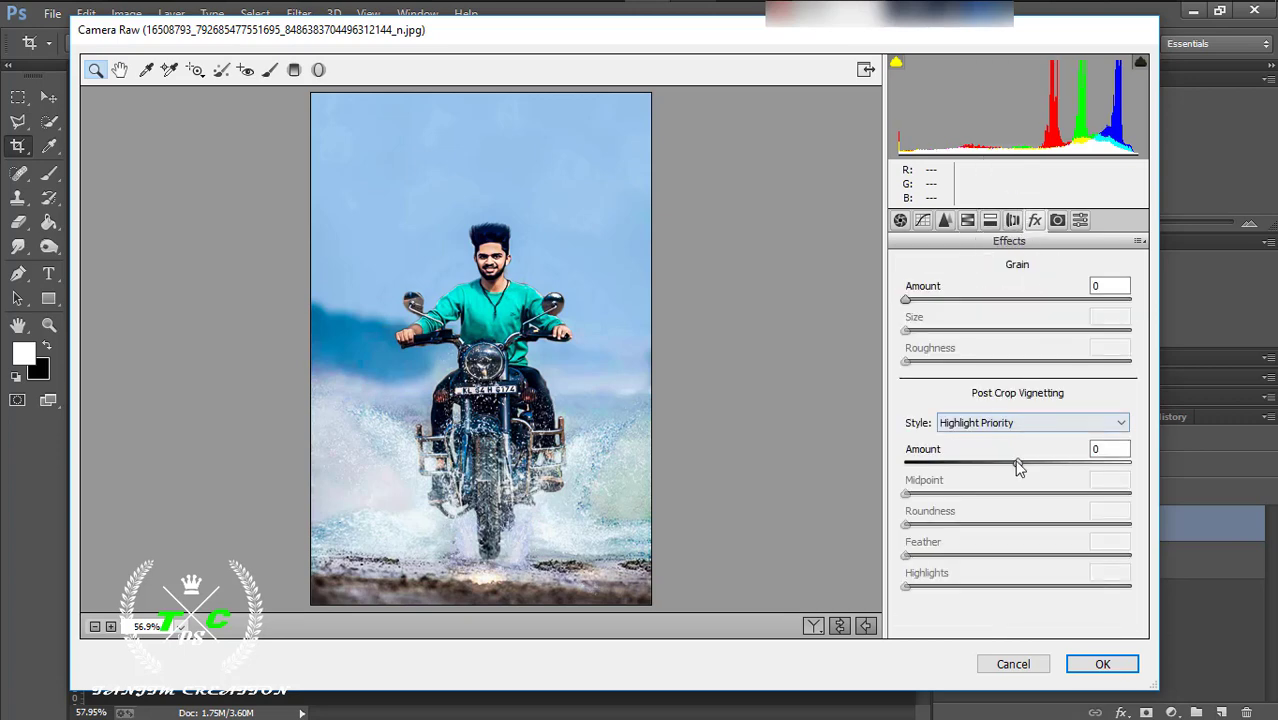
pyautogui.moveTo(1018, 468)
pyautogui.mouseDown()
pyautogui.moveTo(969, 458)
pyautogui.moveTo(984, 458)
pyautogui.mouseUp()
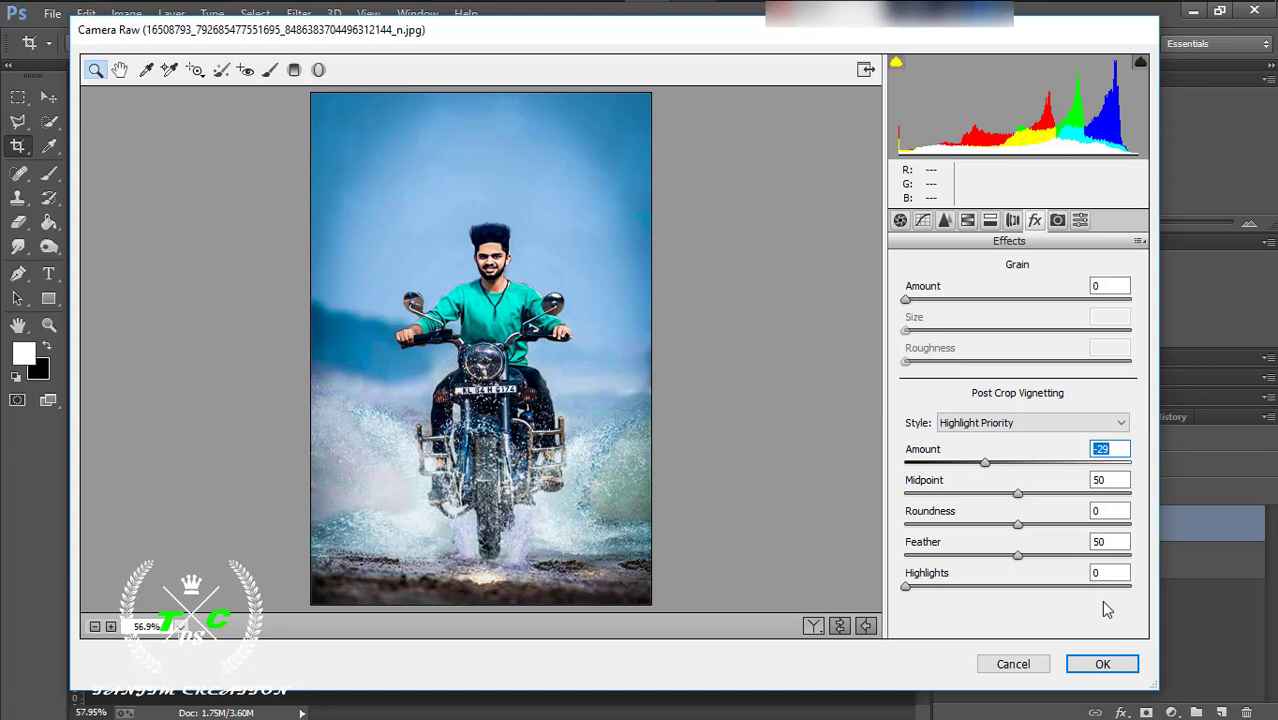
pyautogui.moveTo(986, 466); pyautogui.dragTo(991, 466)
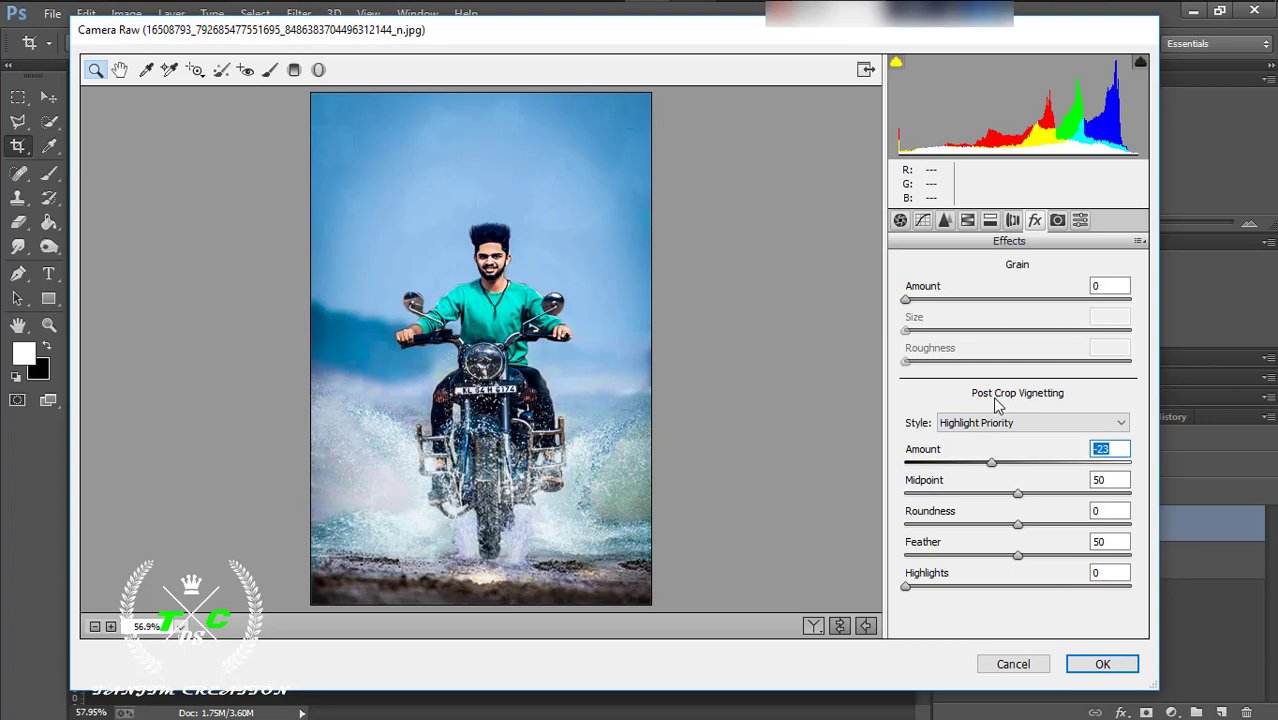
pyautogui.click(1057, 220)
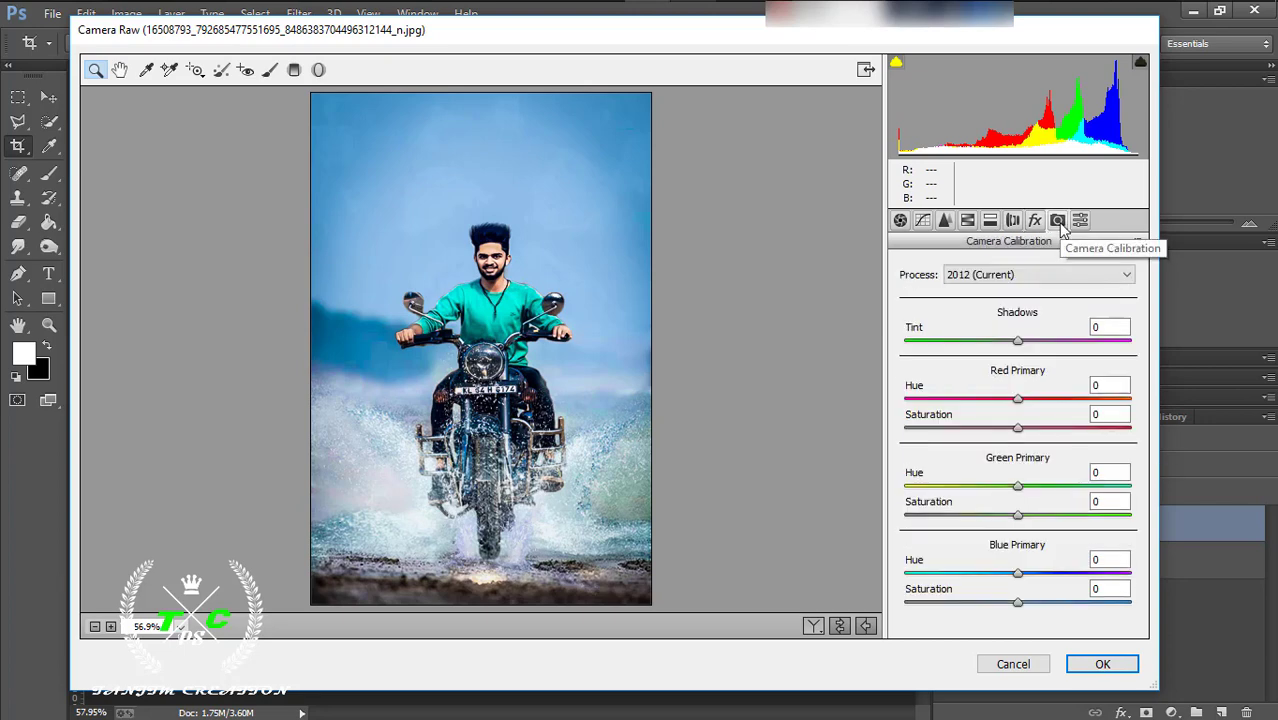
# Apply the Camera Raw grade to the image and zoom in on it.
pyautogui.click(1097, 665)
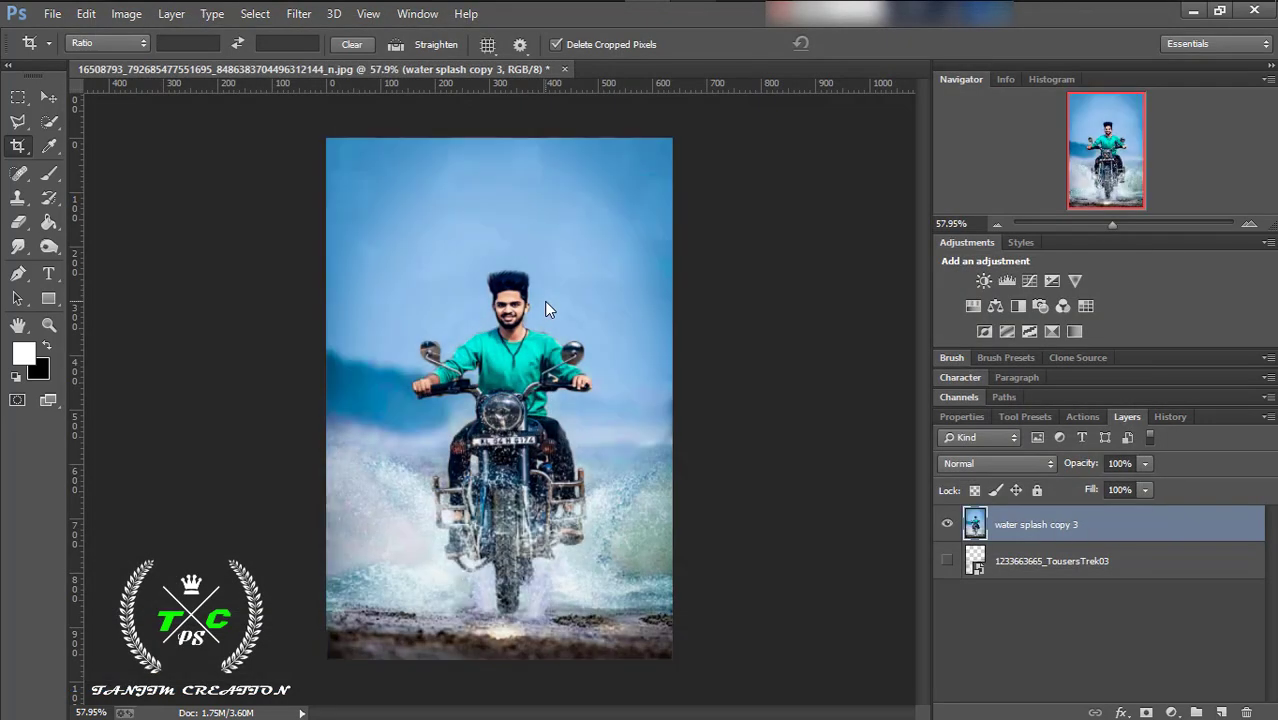
pyautogui.press('z')
pyautogui.click(512, 452)
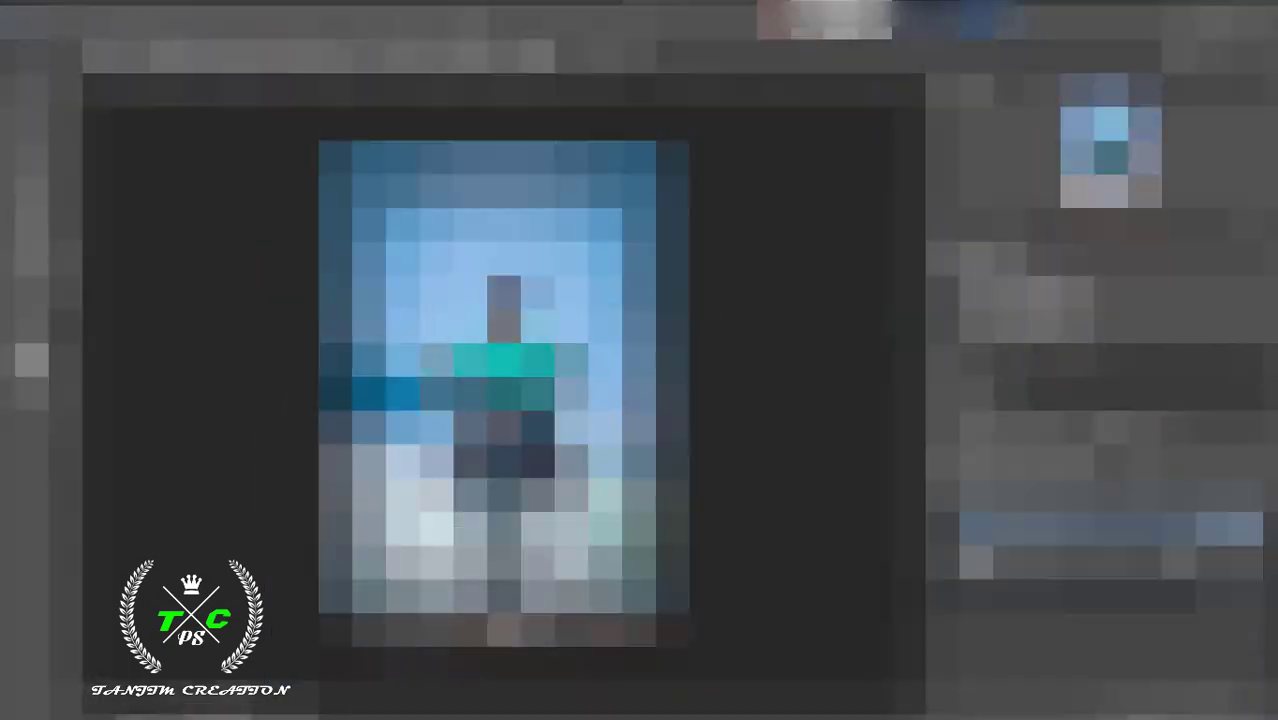